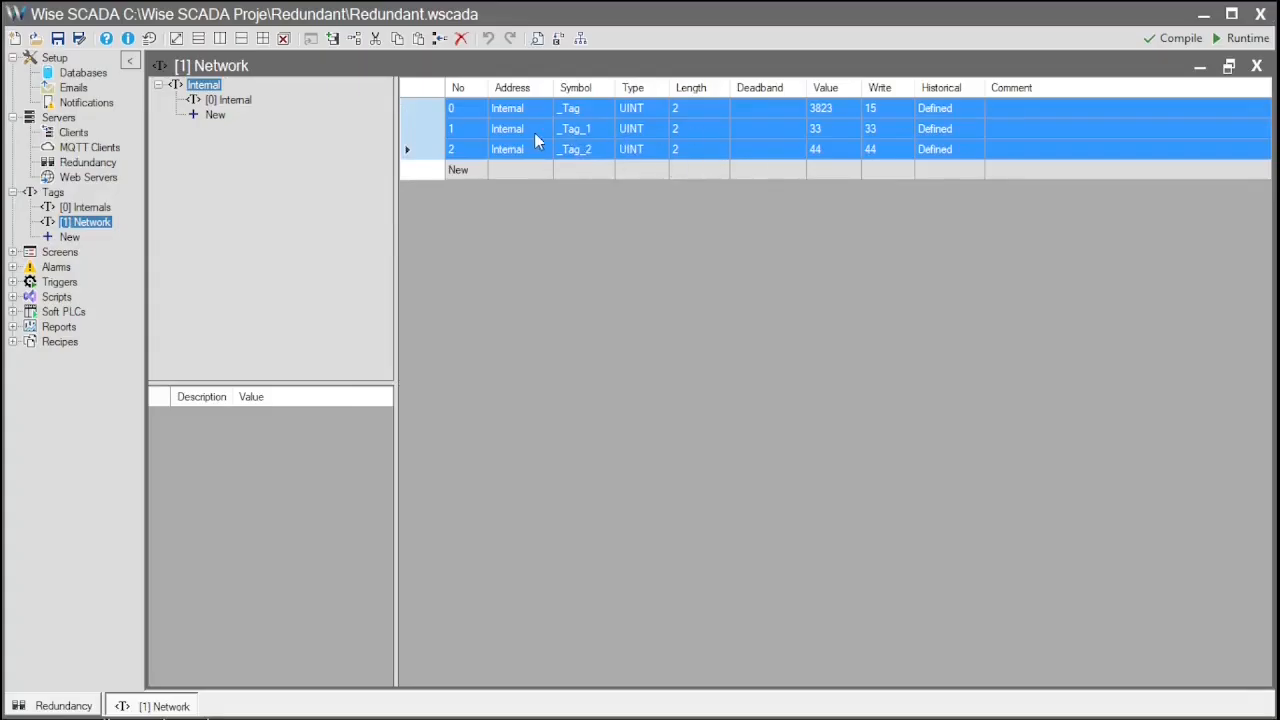
- Review internal tags 7–16 in [0] Internals, then close the Internals and Network tag lists
left_click(85, 207)
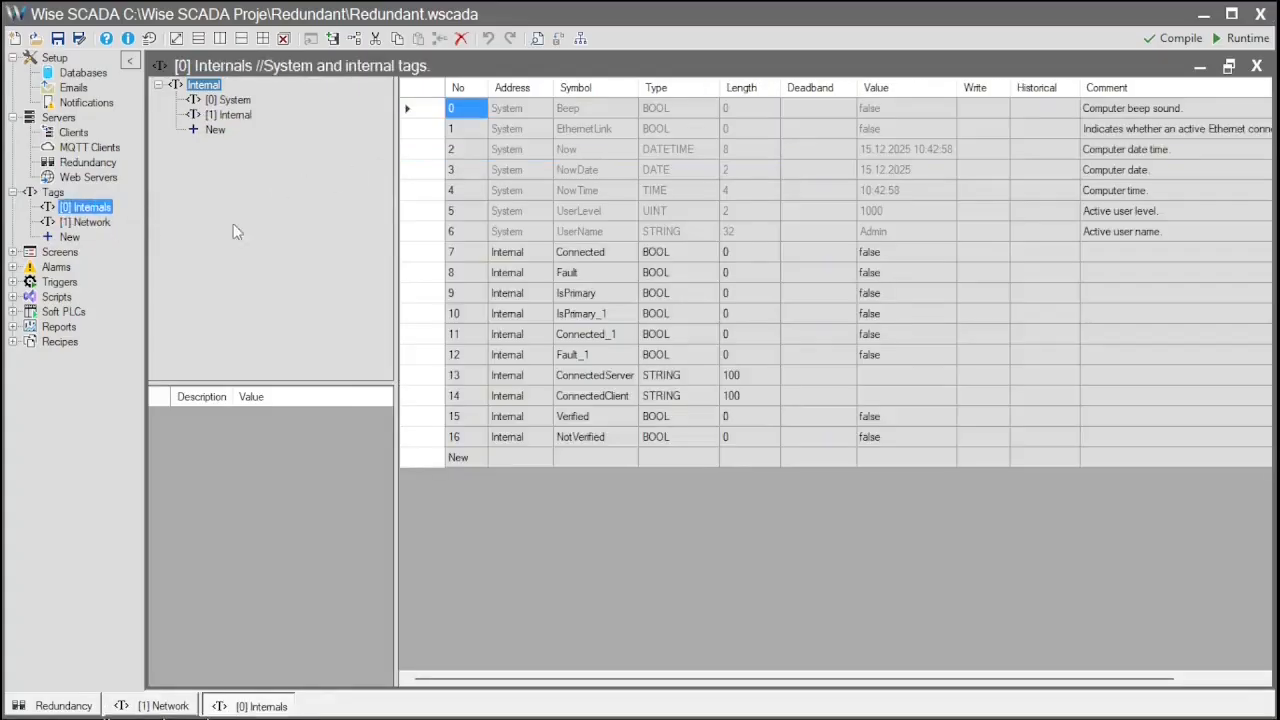
left_click_drag(424, 258, 435, 443)
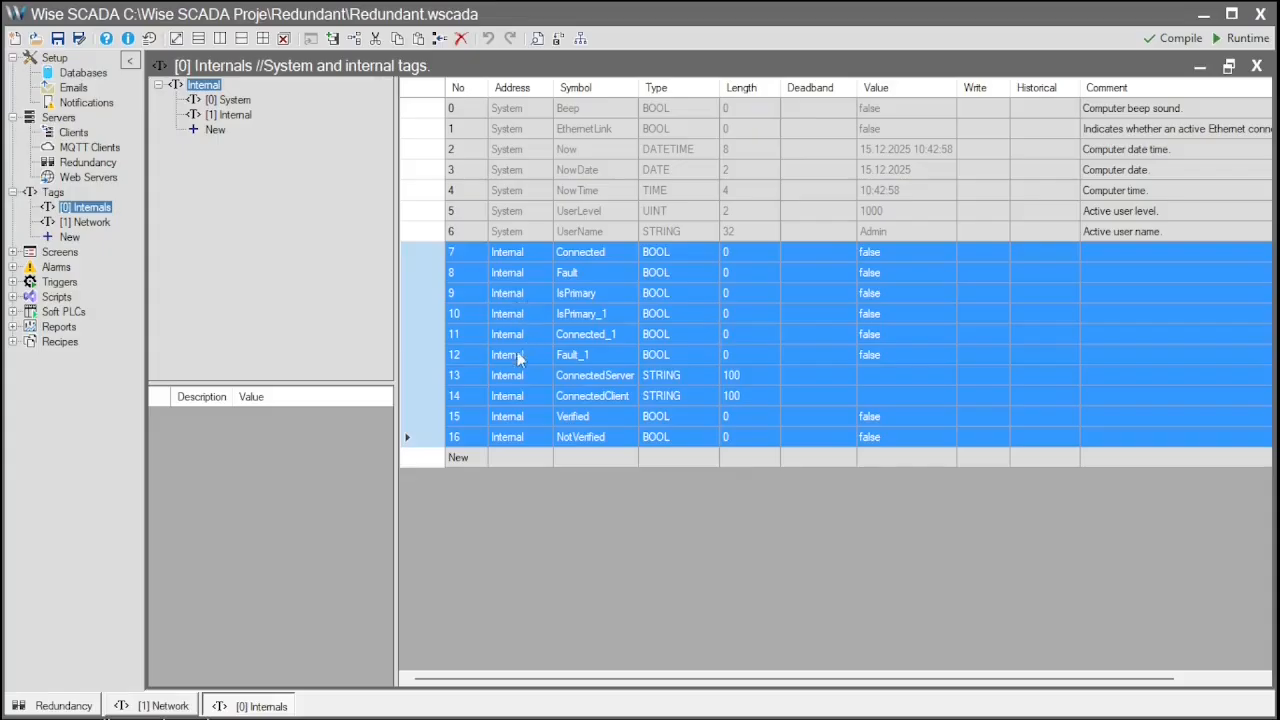
left_click(527, 381)
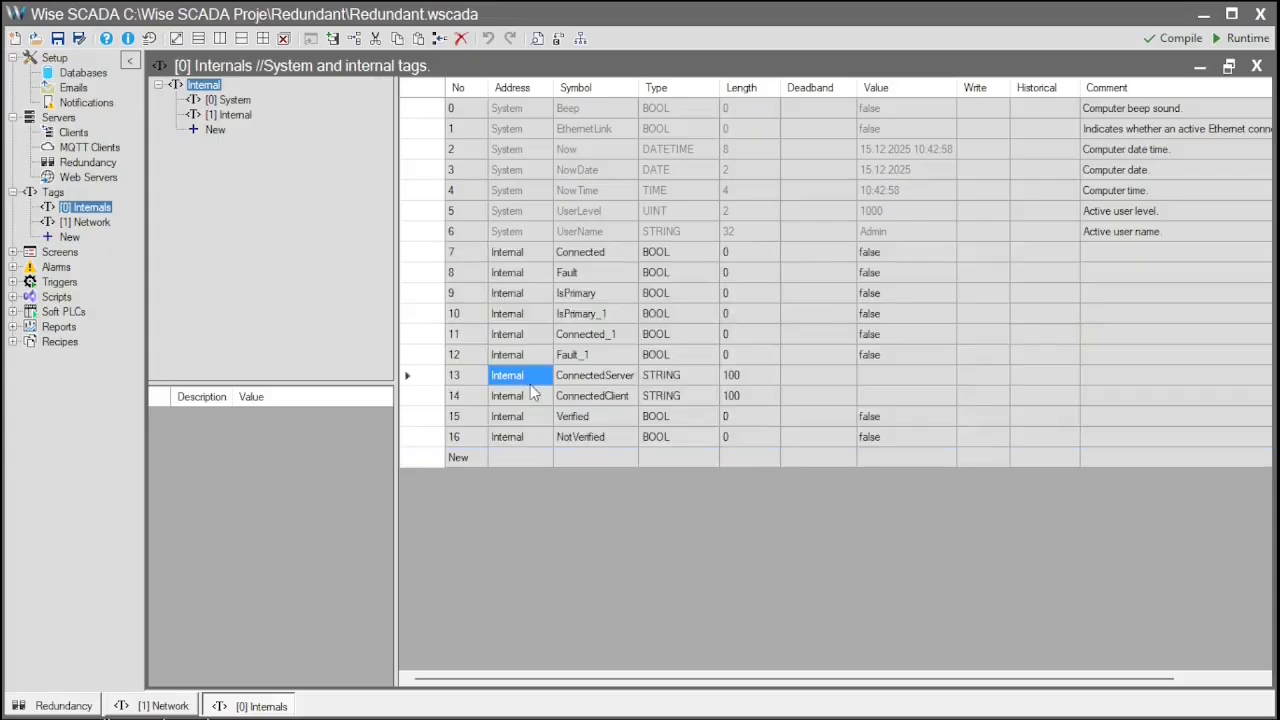
left_click(1256, 66)
left_click(1257, 67)
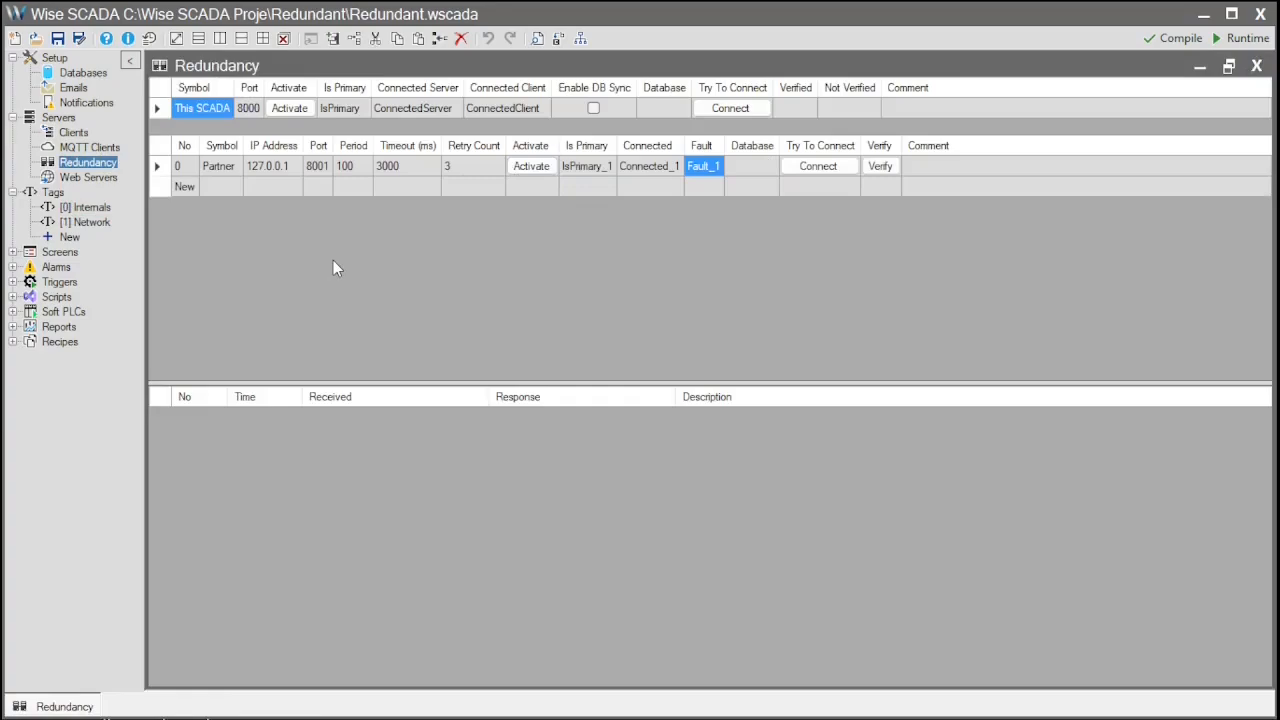
left_click(257, 112)
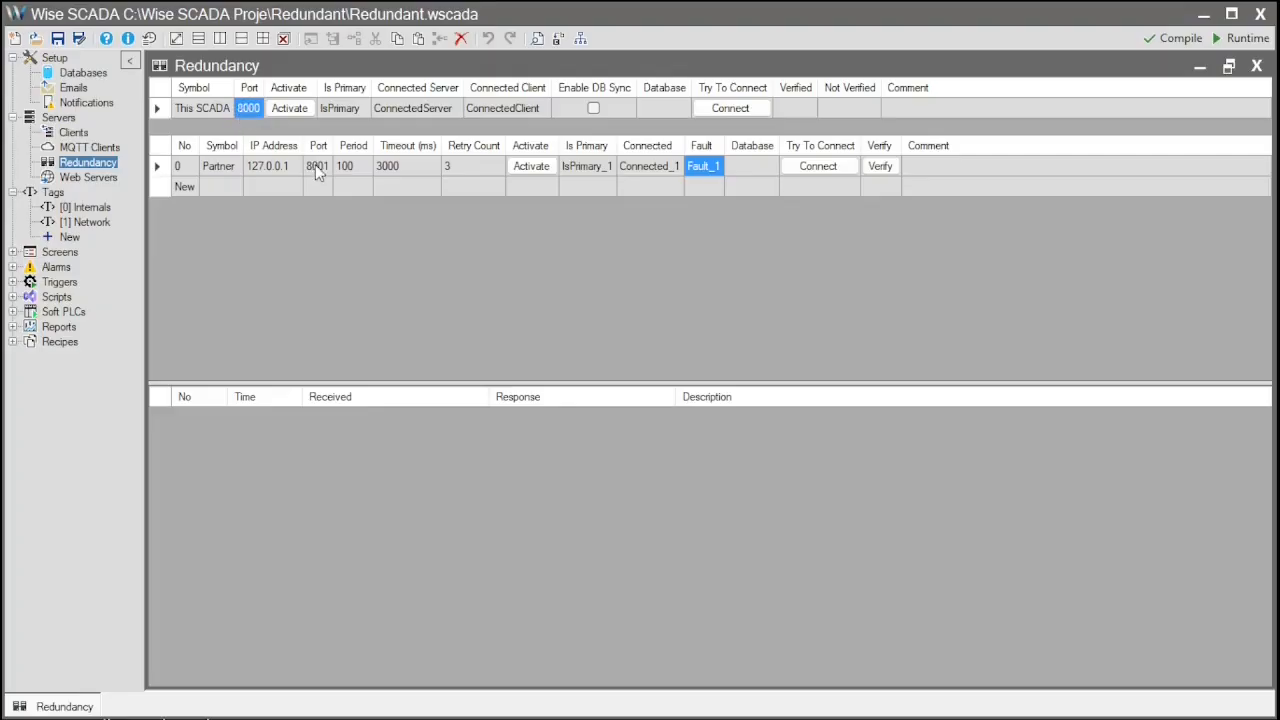
left_click(285, 165)
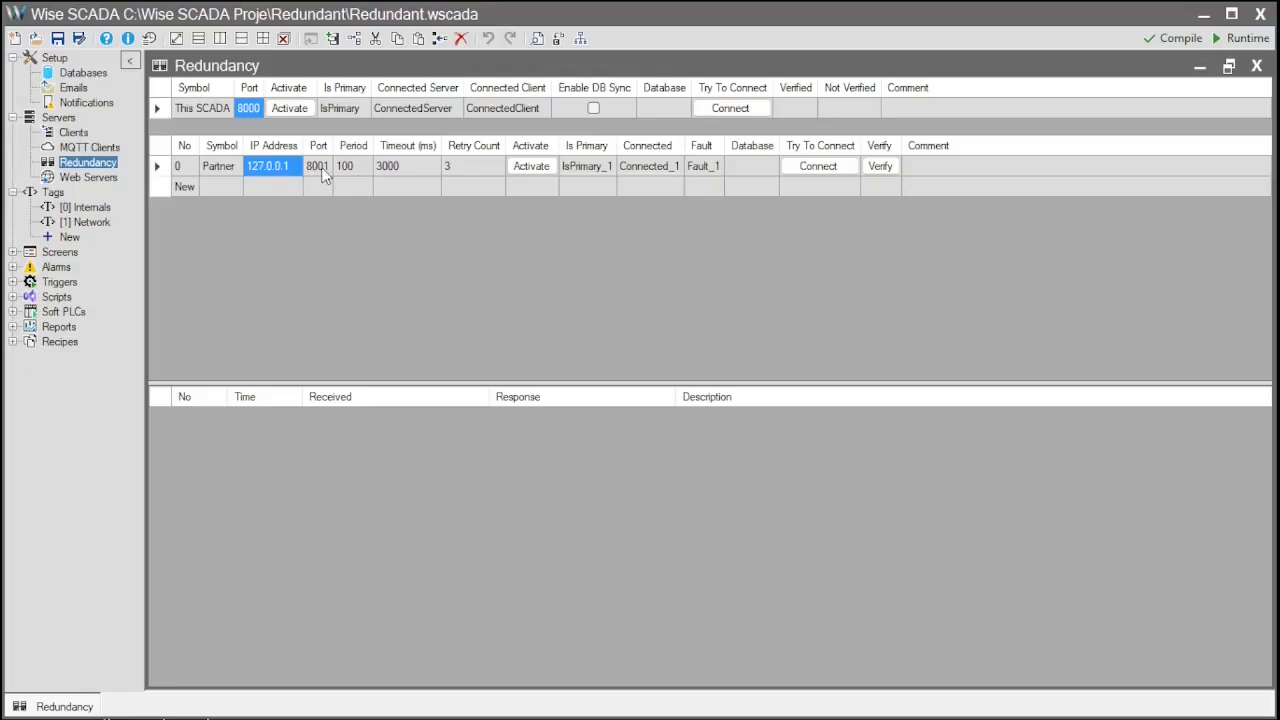
left_click(318, 167)
type("8000")
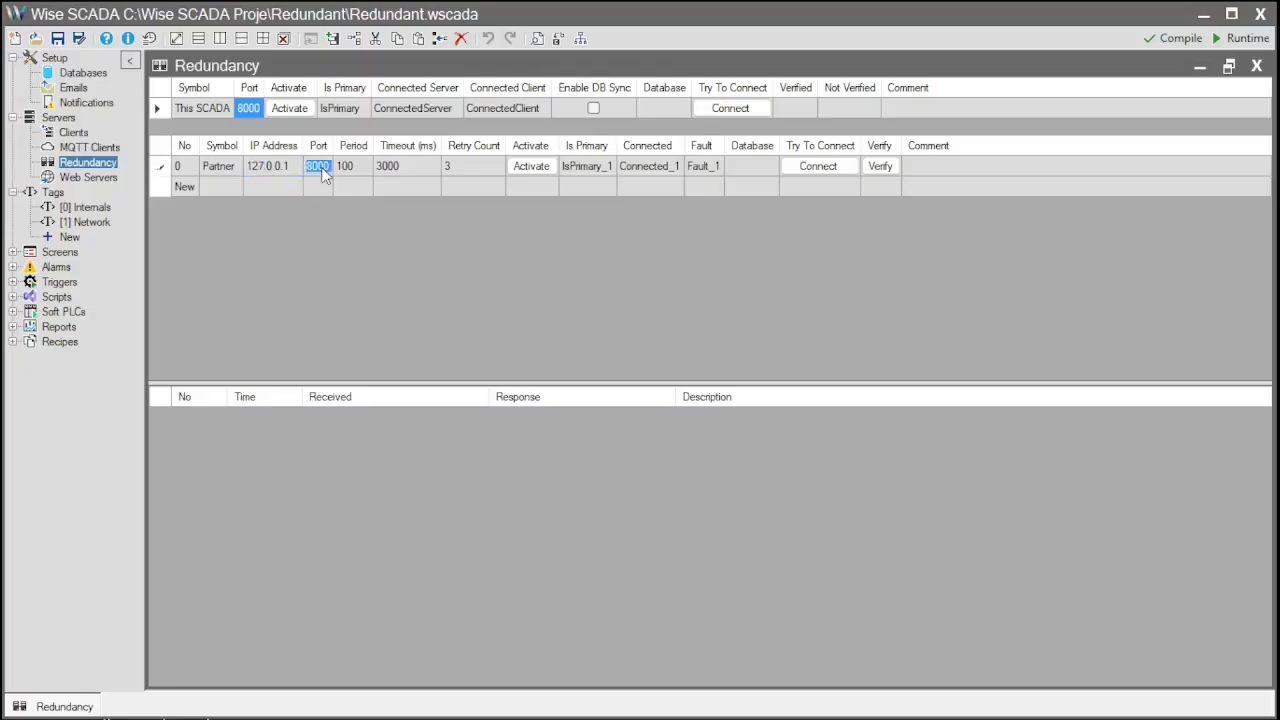
key("Return")
left_click(322, 169)
type("8001")
left_click(318, 167)
left_click(358, 112)
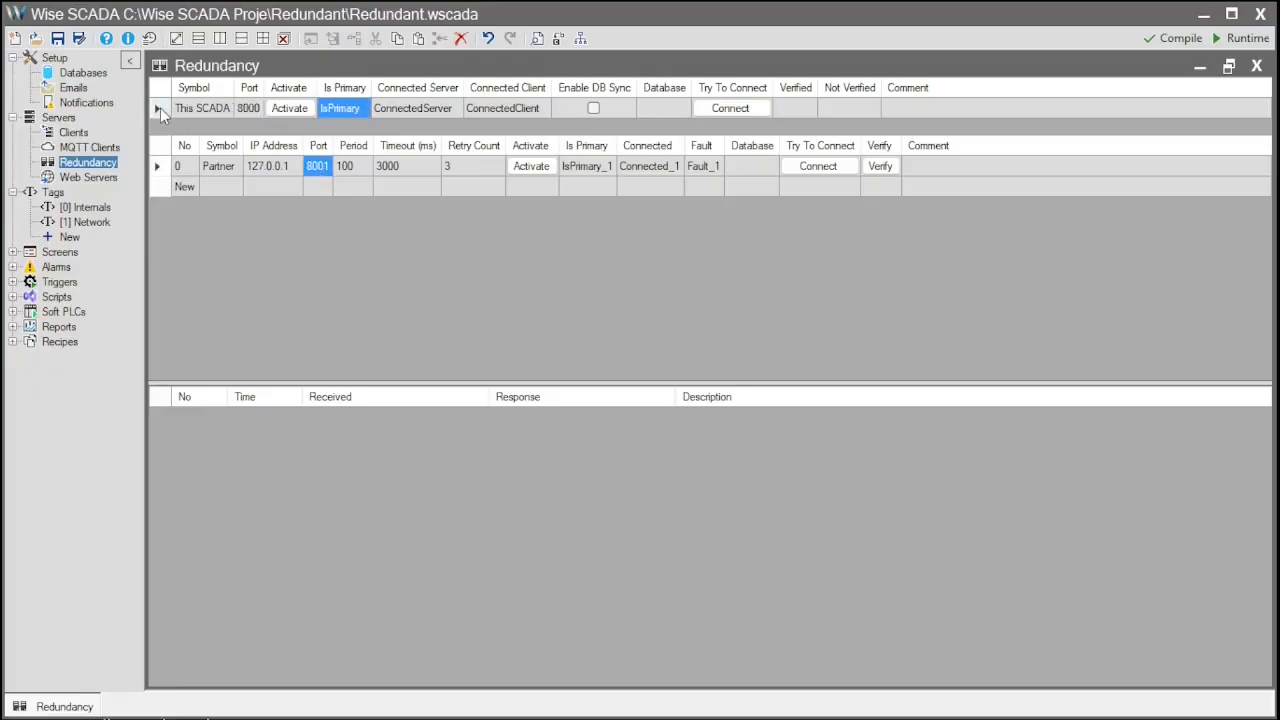
left_click(160, 109)
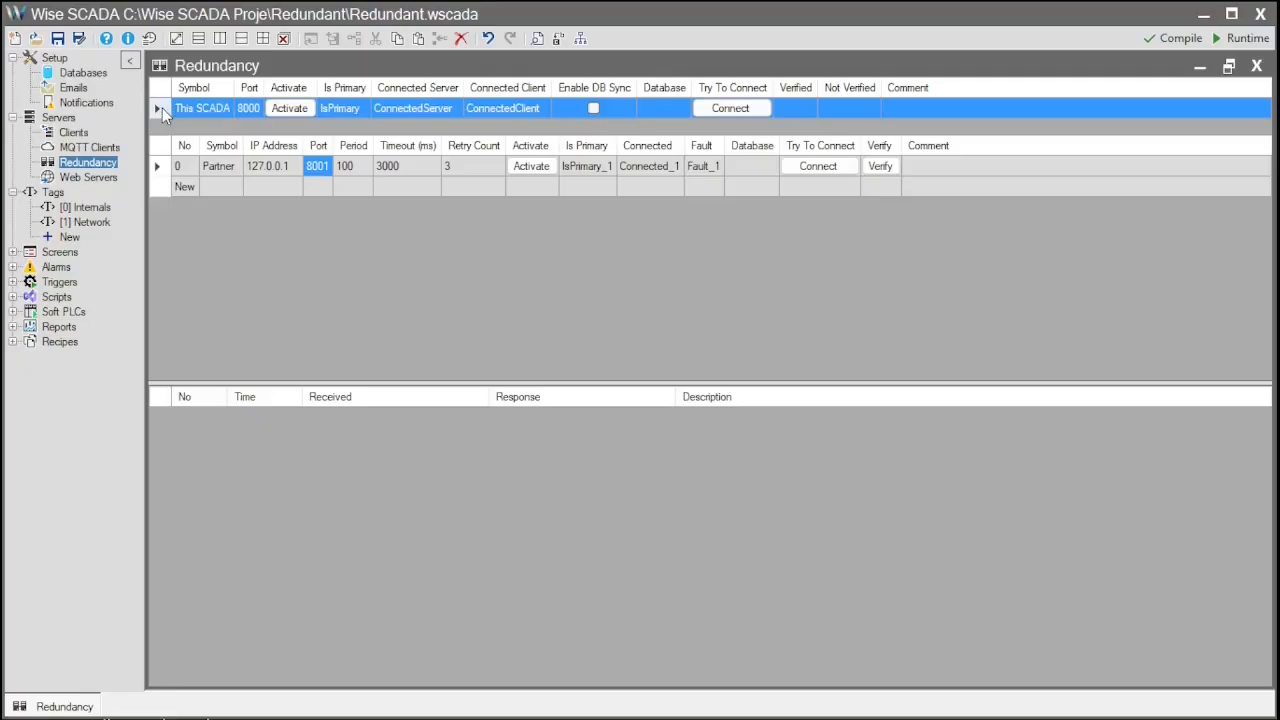
left_click(357, 107)
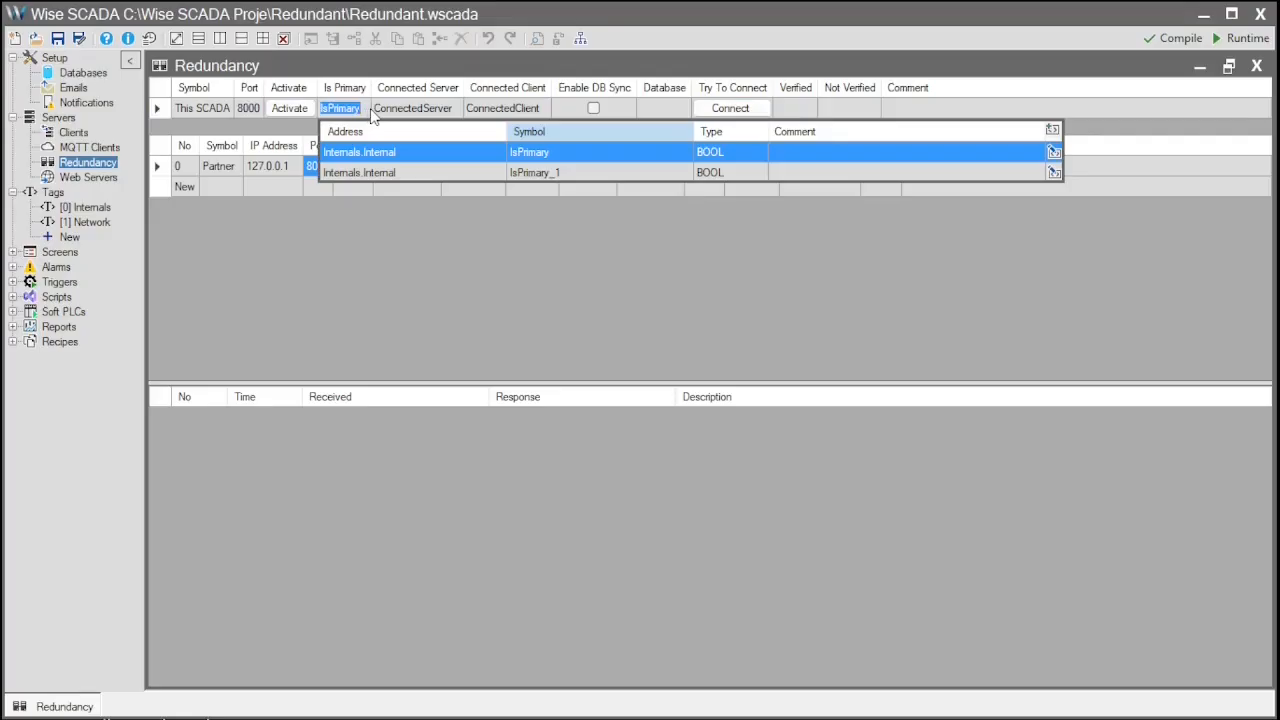
key("Escape")
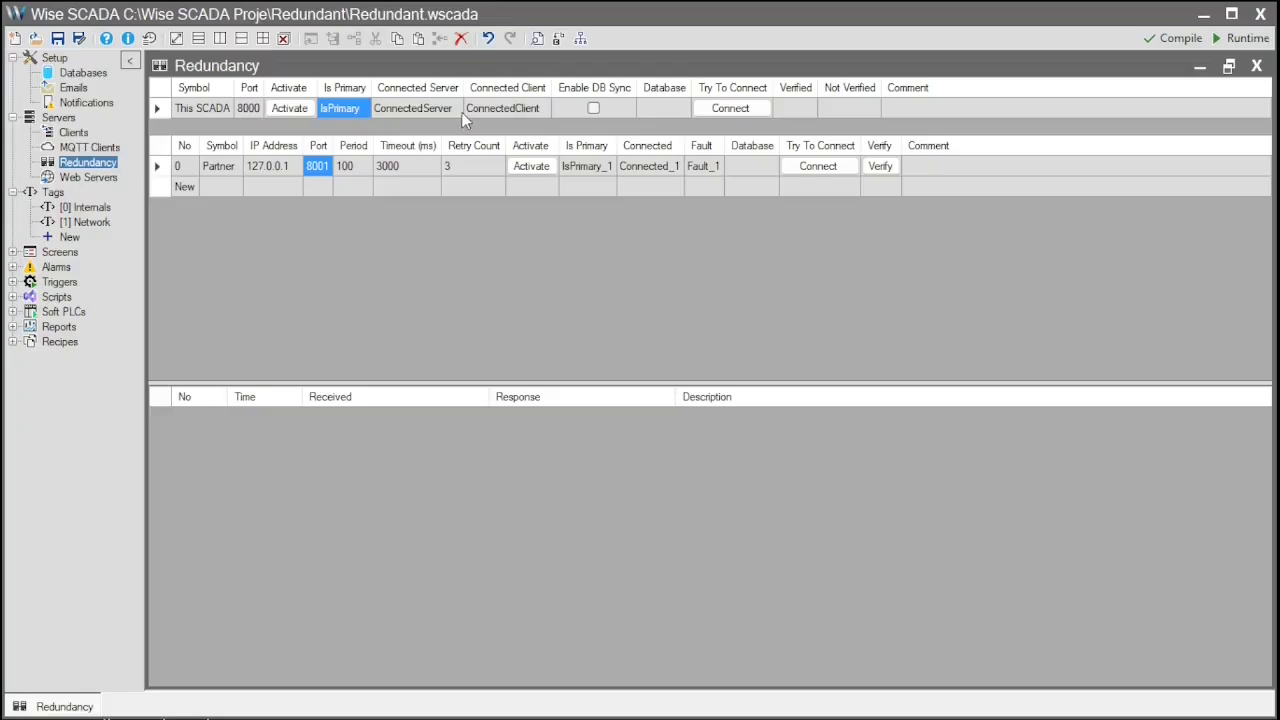
left_click(198, 187)
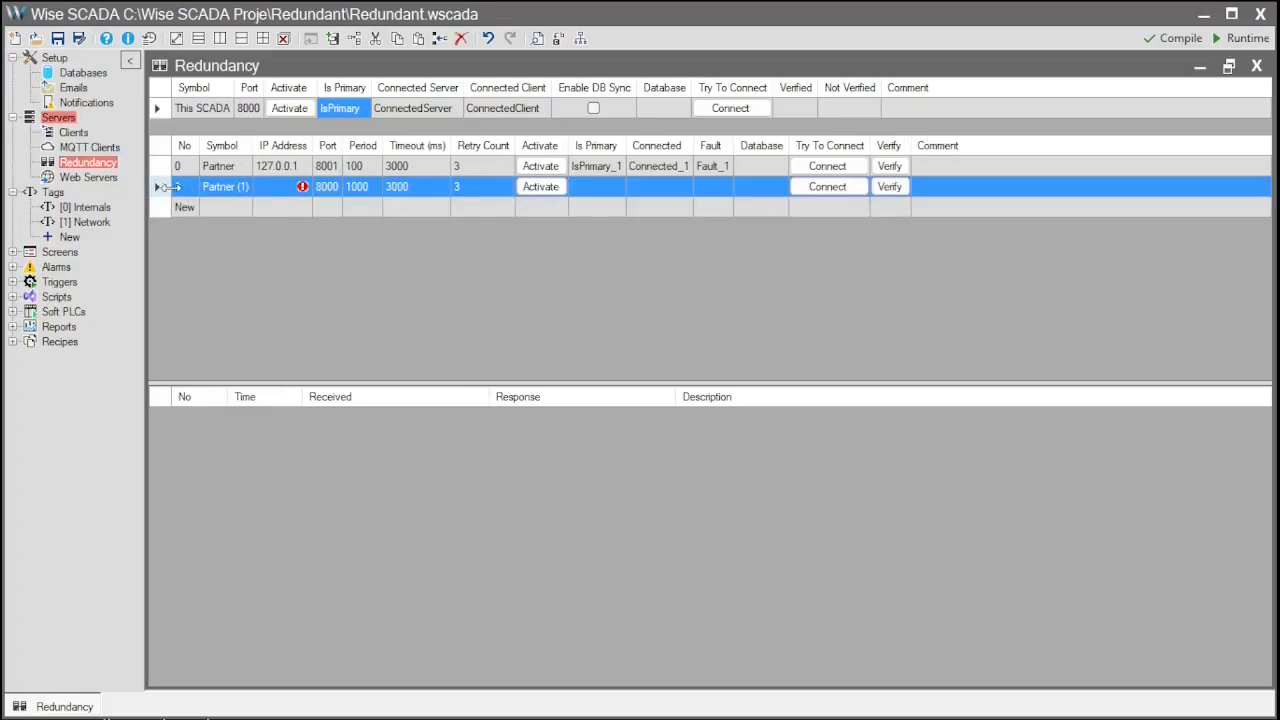
key("Delete")
left_click(407, 111)
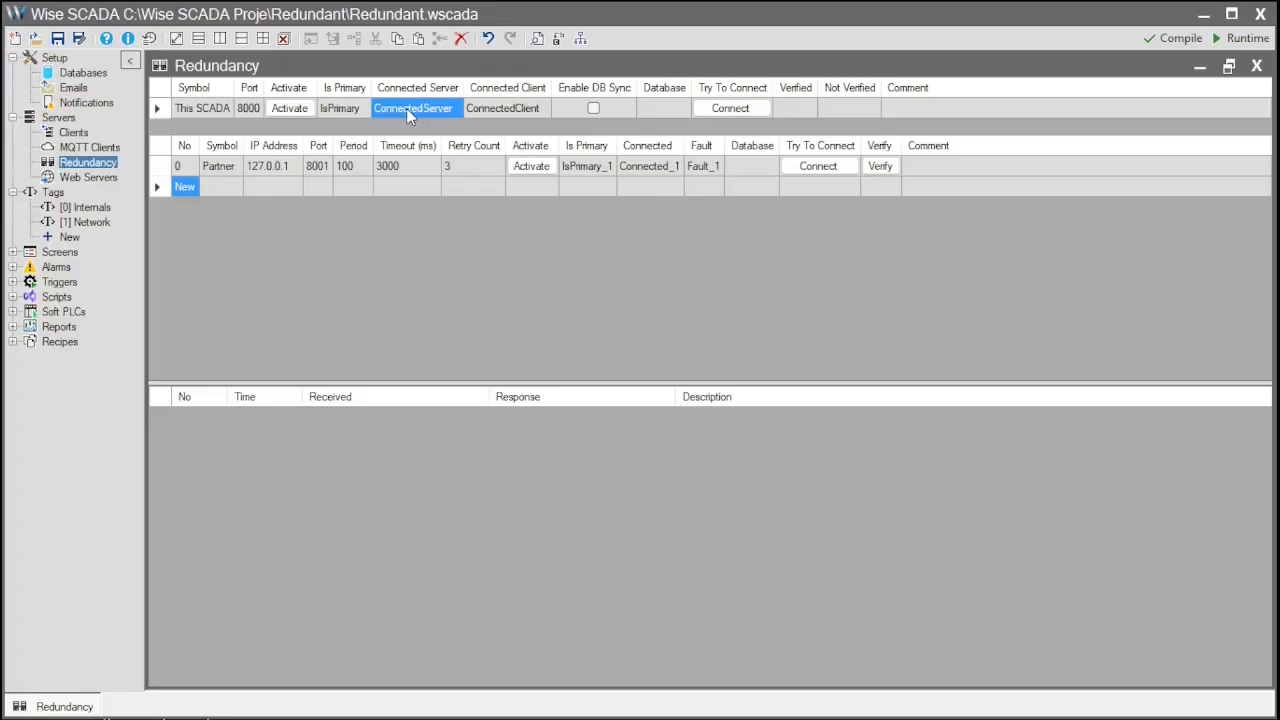
left_click(406, 108)
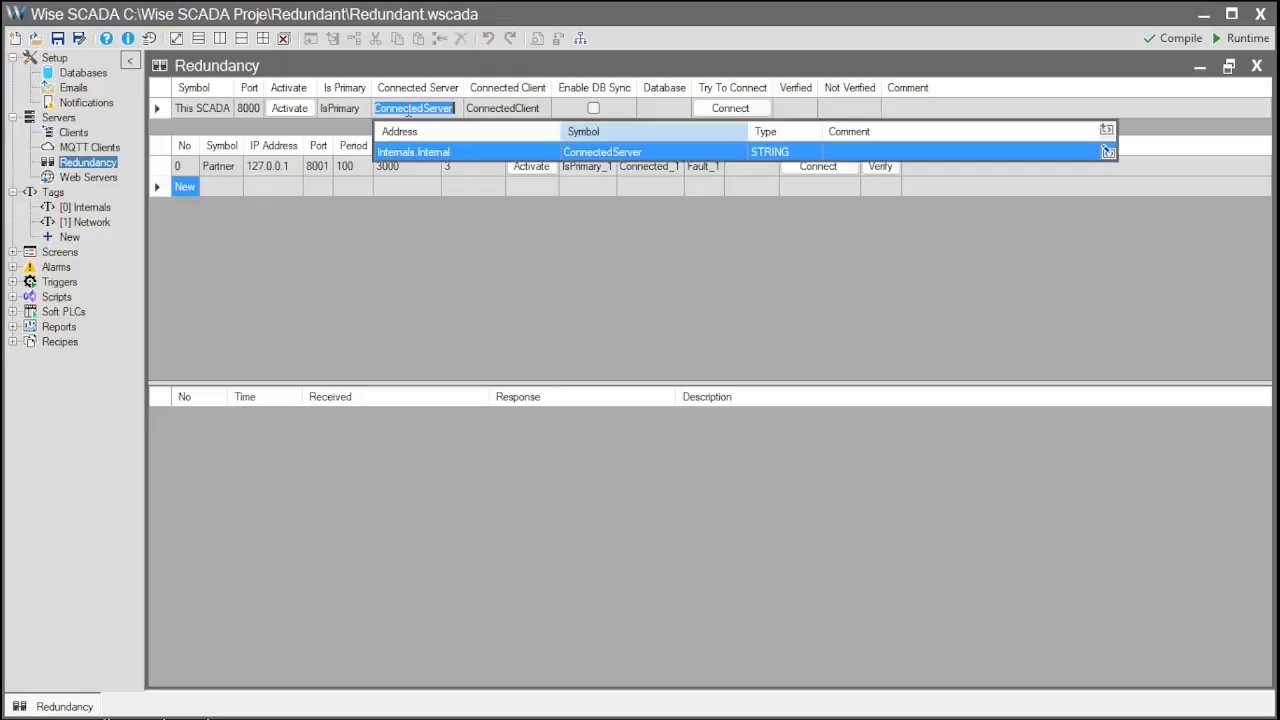
left_click(497, 108)
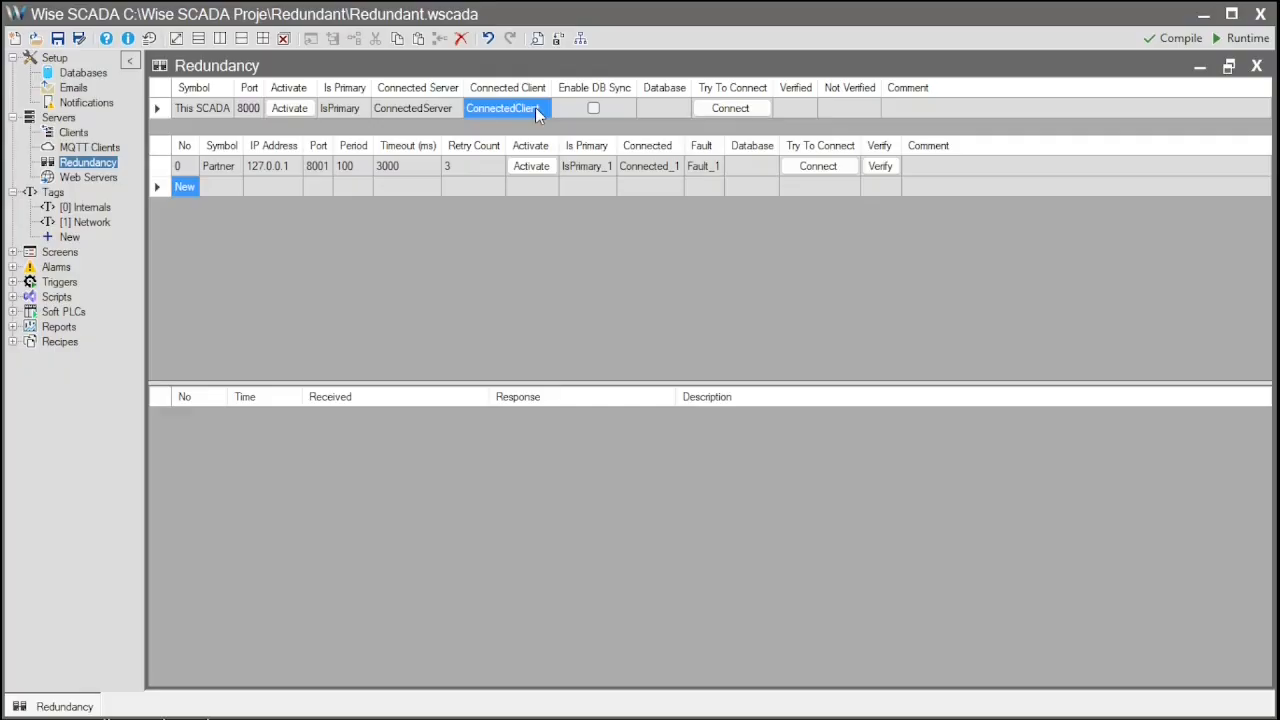
left_click(535, 107)
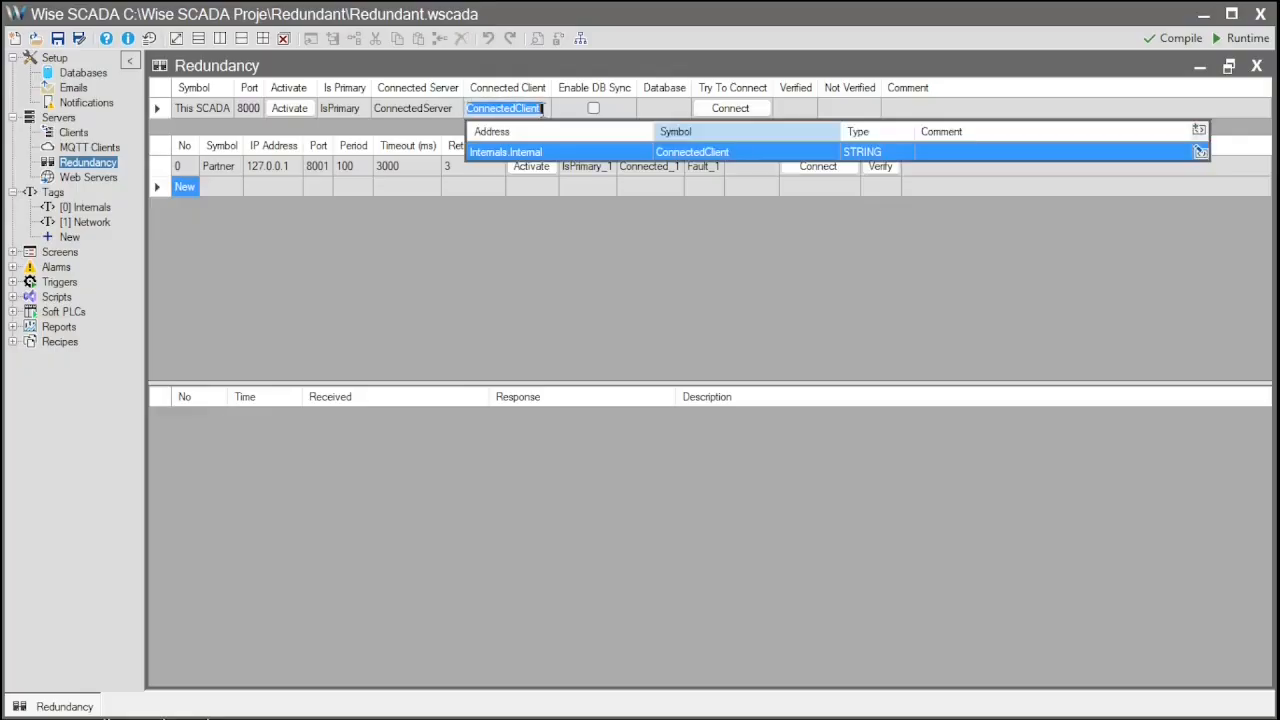
left_click(565, 112)
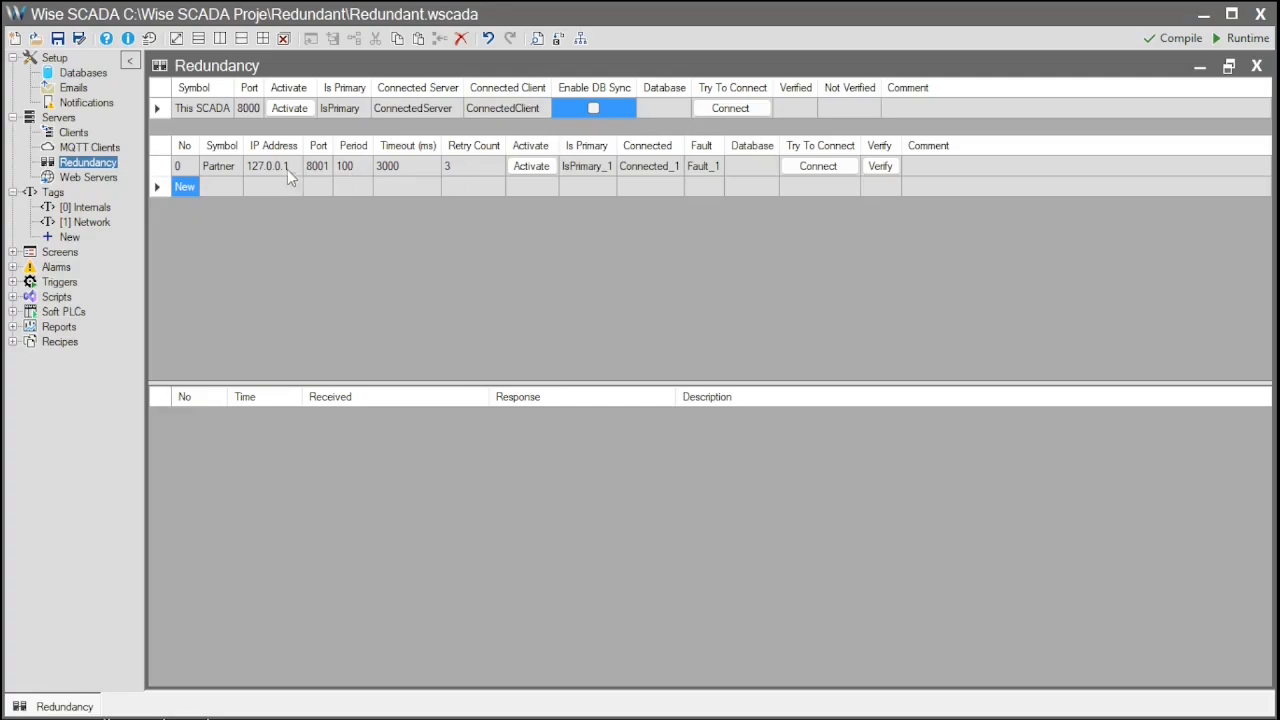
left_click(209, 170)
left_click(269, 170)
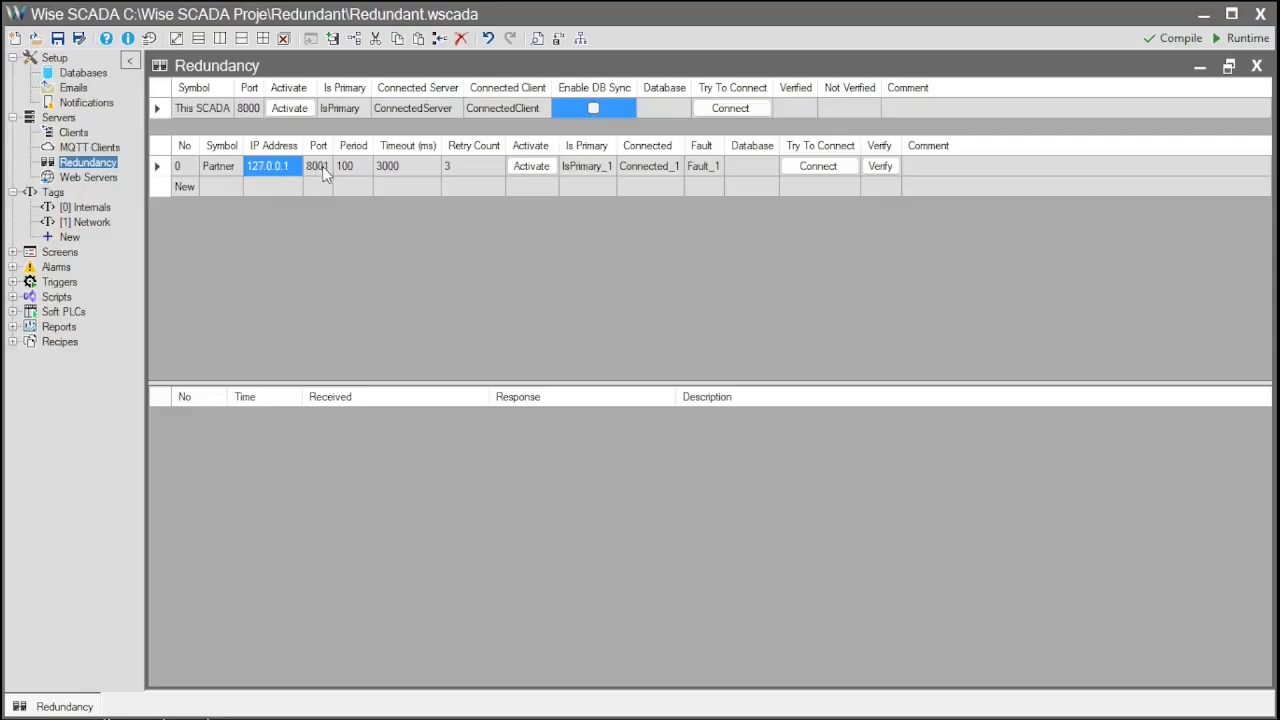
left_click(318, 170)
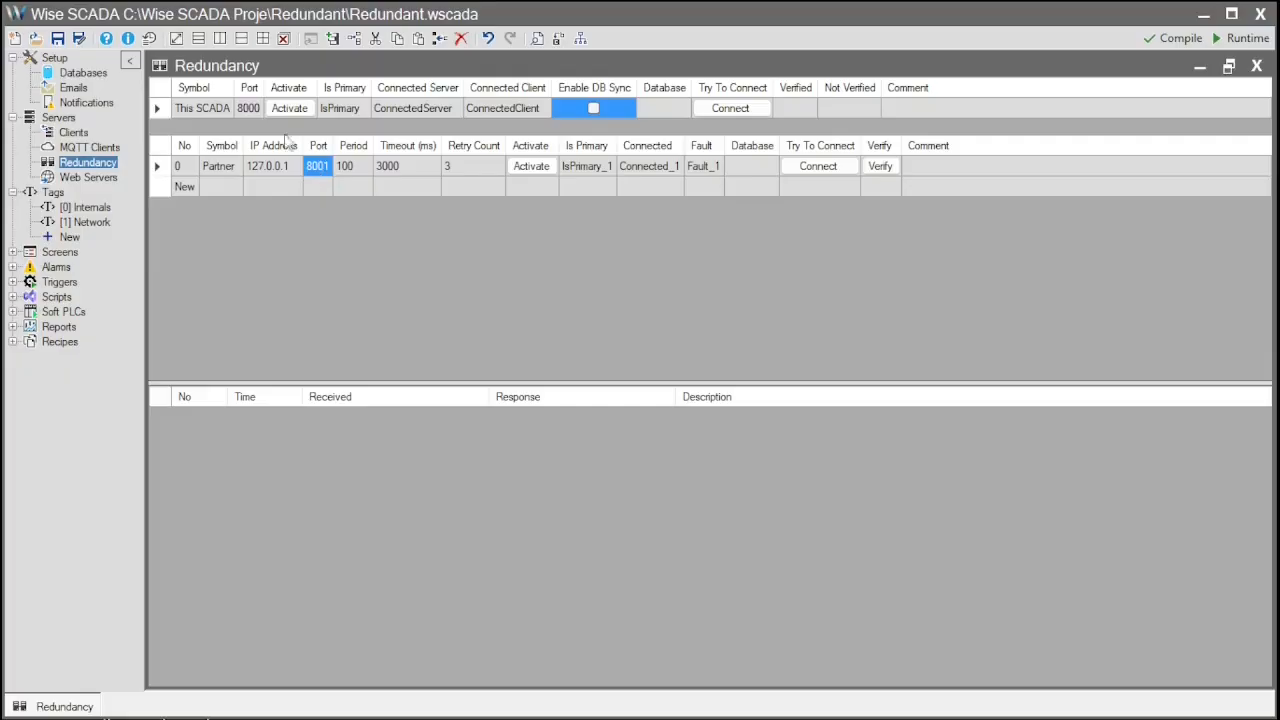
left_click(250, 109)
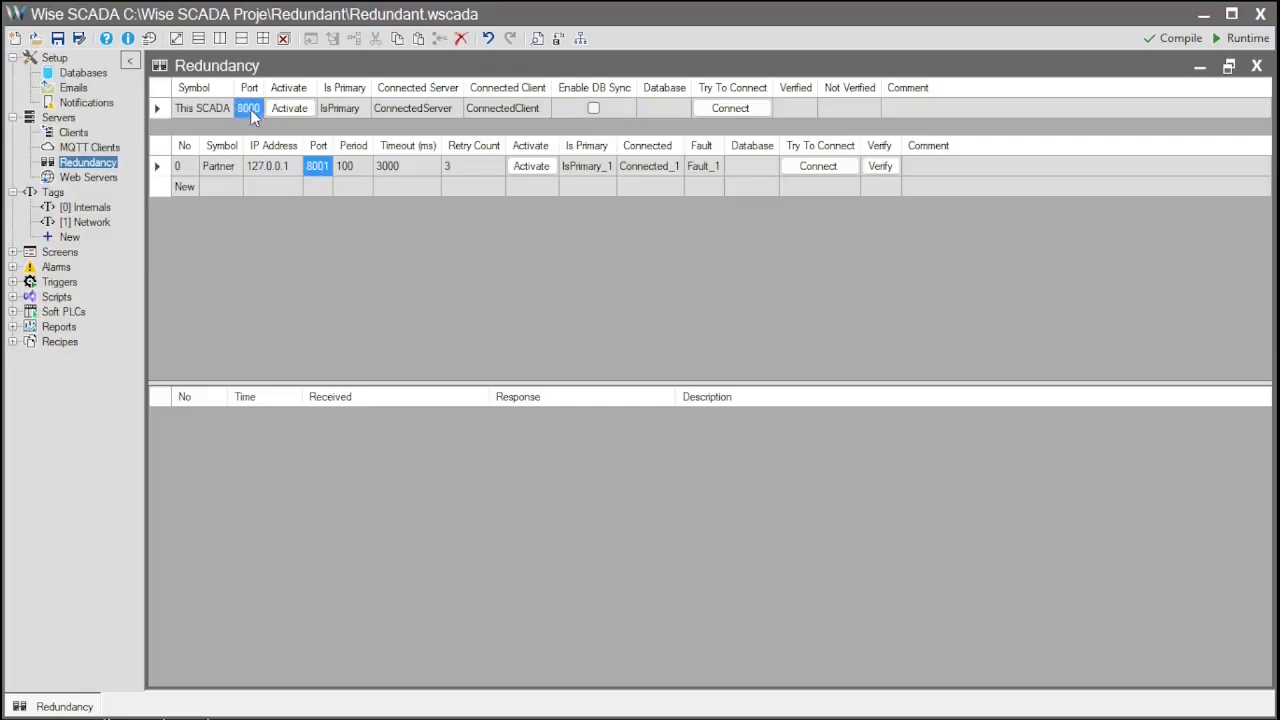
left_click(350, 170)
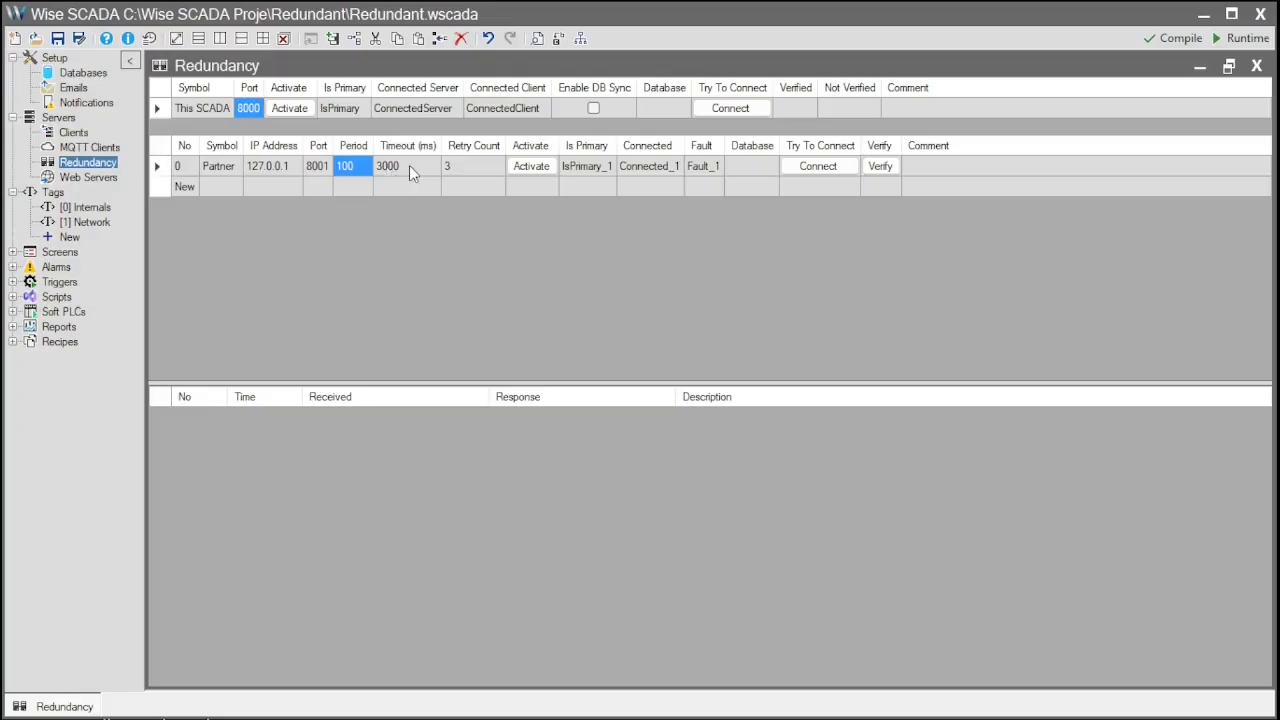
left_click(409, 165)
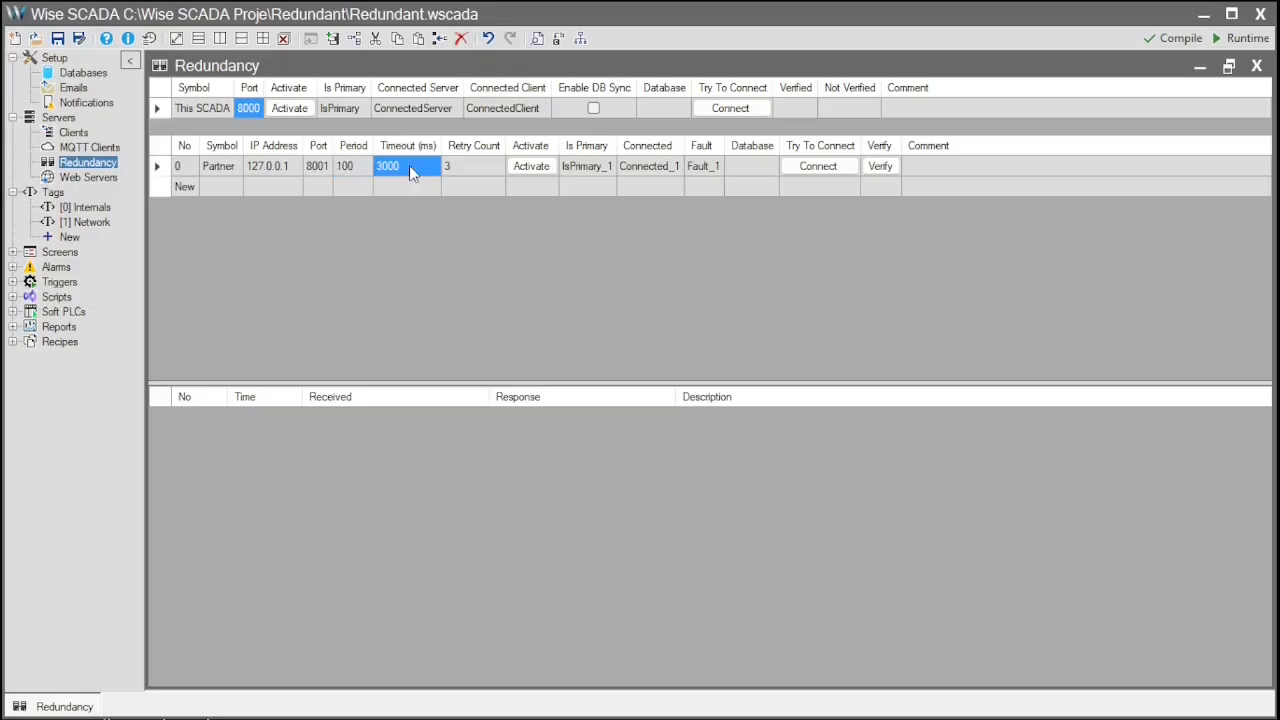
left_click(472, 166)
left_click(594, 168)
left_click(605, 172)
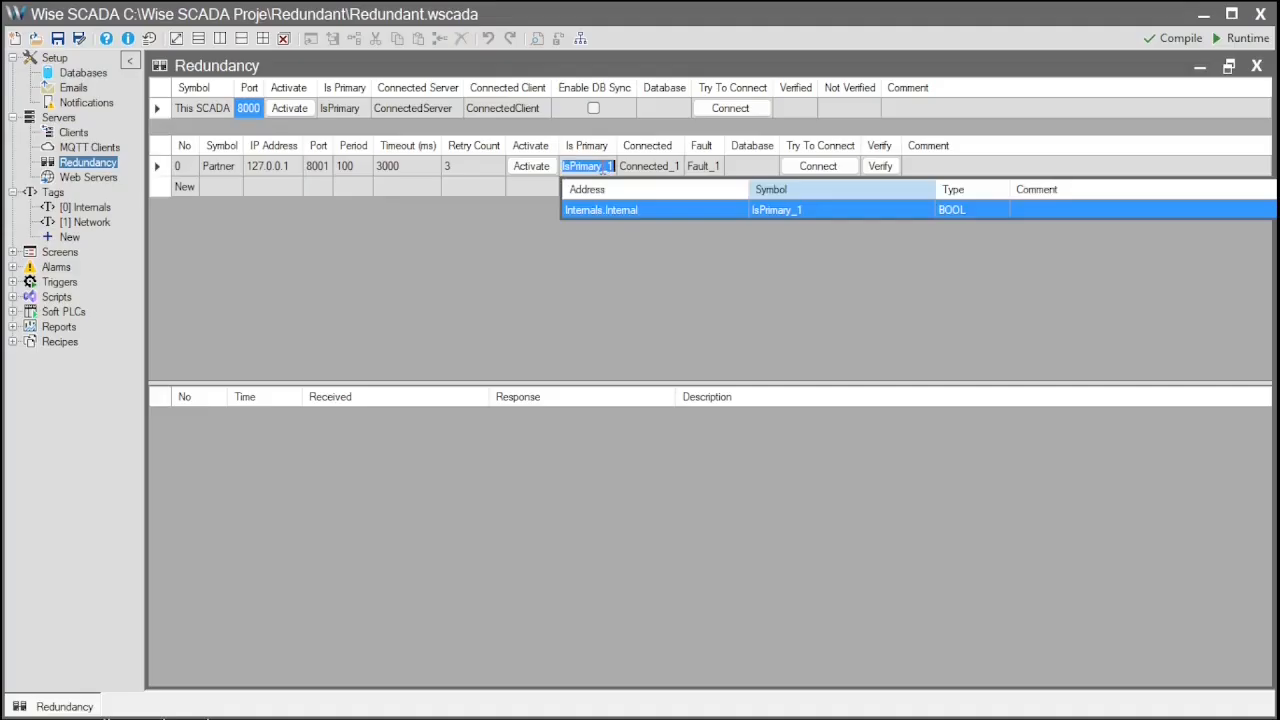
key("Escape")
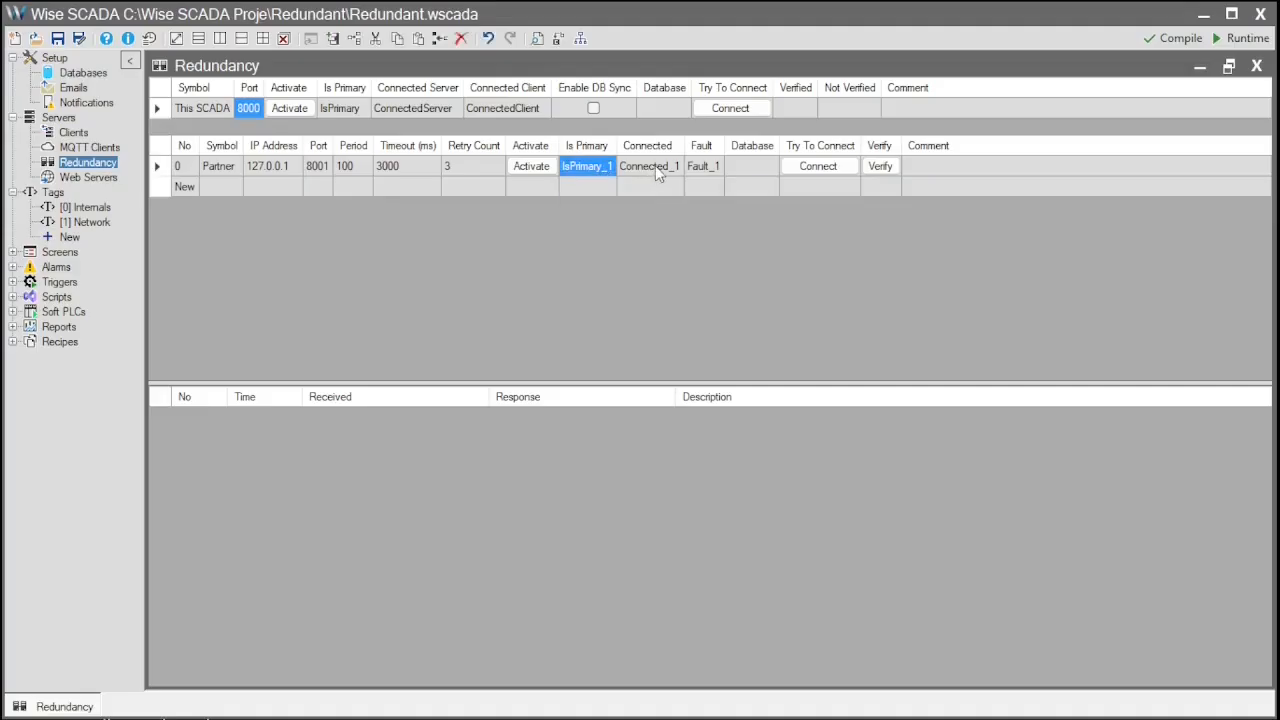
left_click(655, 165)
left_click(655, 165)
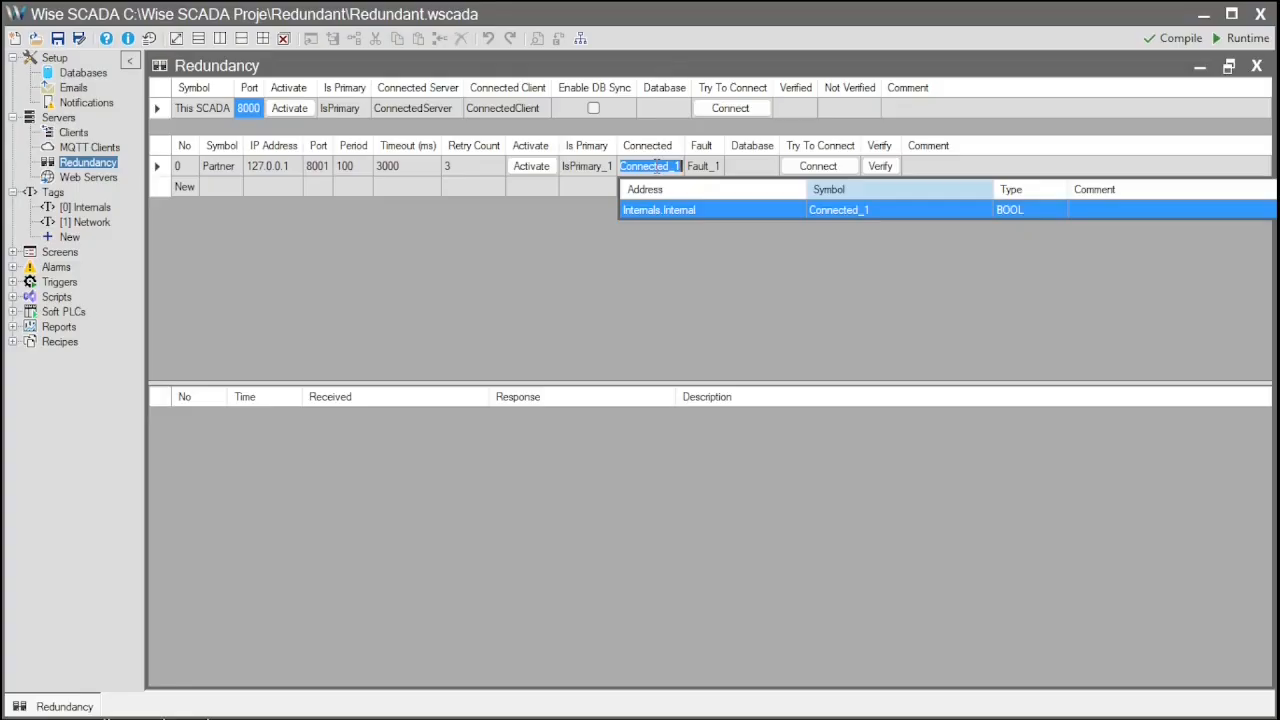
left_click(705, 166)
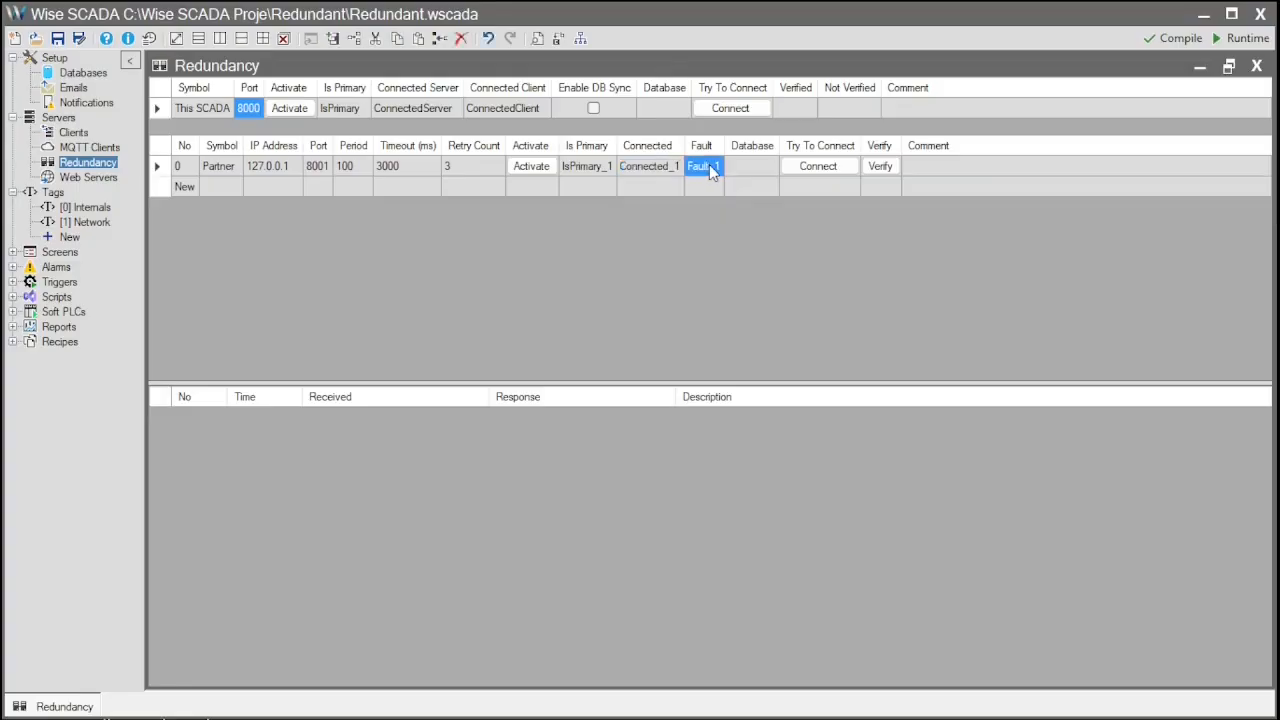
left_click(705, 166)
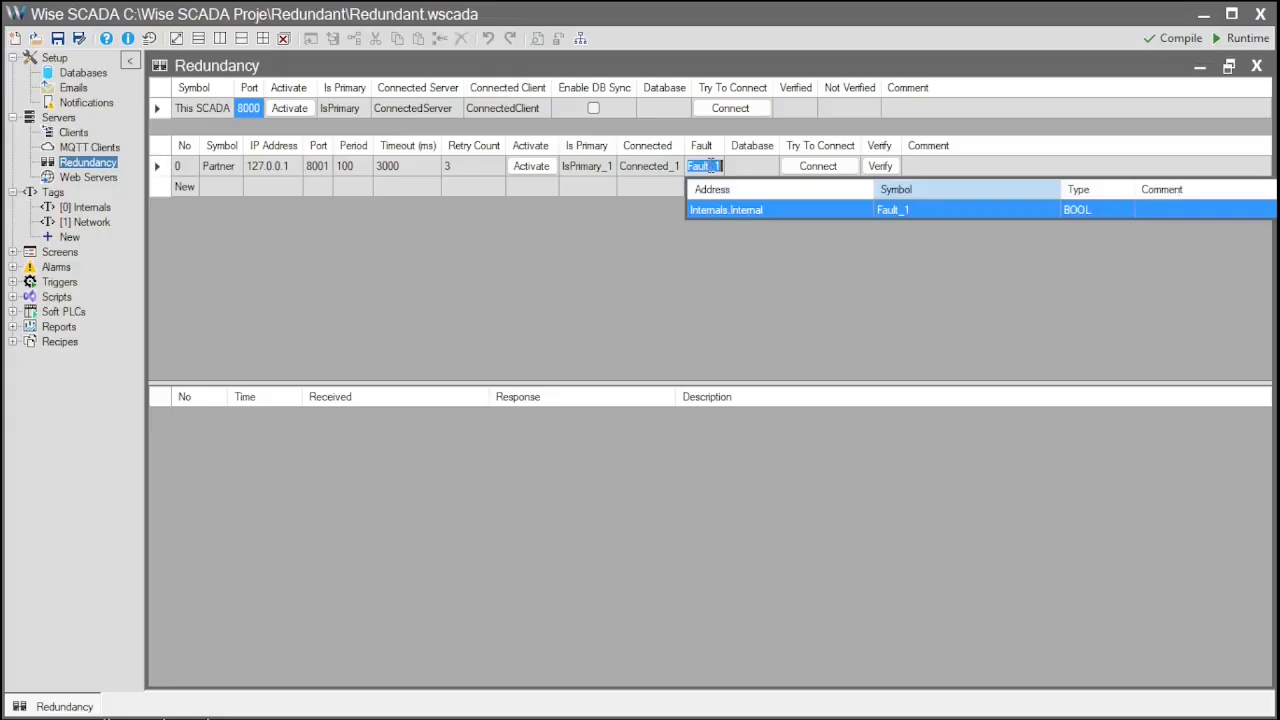
left_click(749, 168)
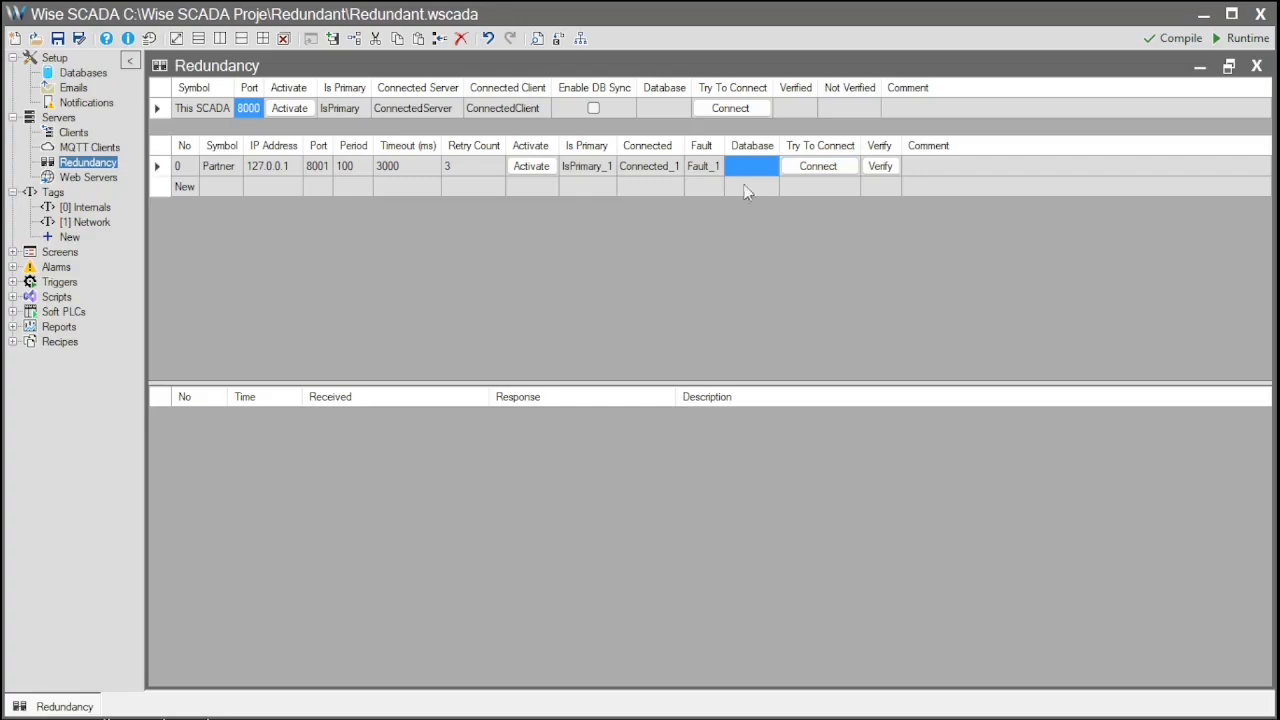
- Save the Redundant project and launch its runtime screen
left_click(1230, 42)
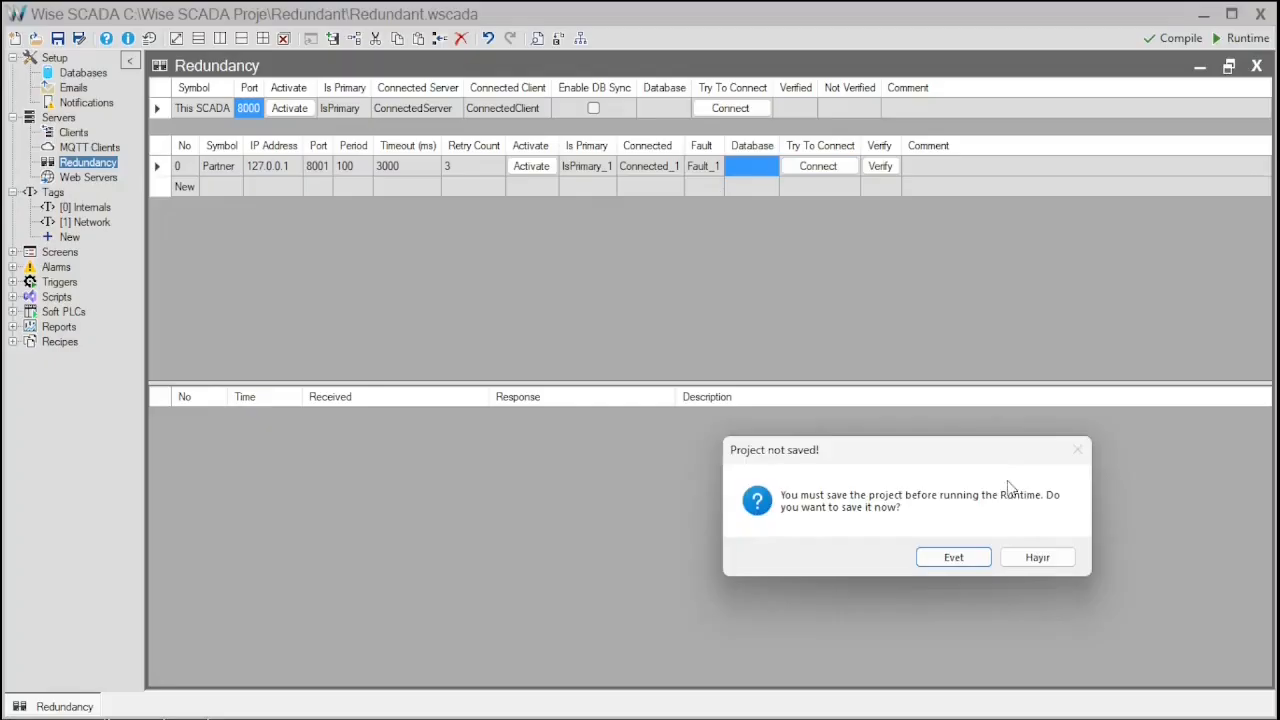
left_click(966, 556)
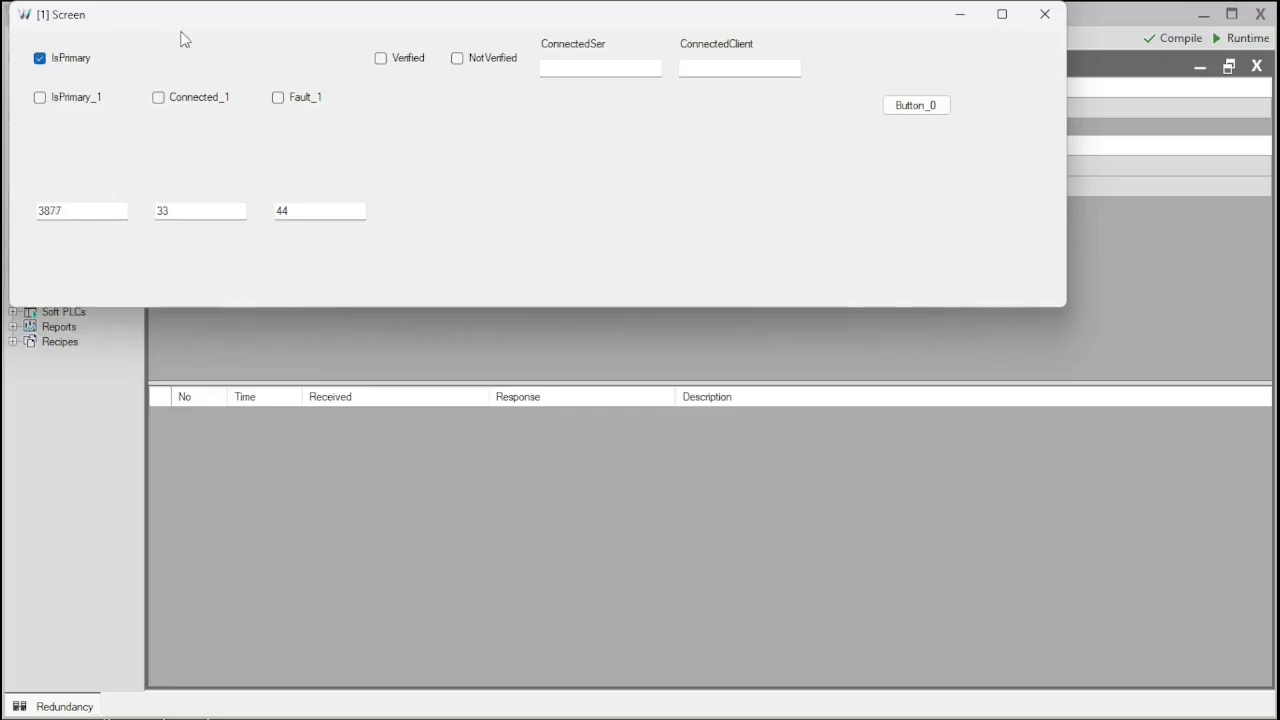
left_click_drag(212, 28, 312, 192)
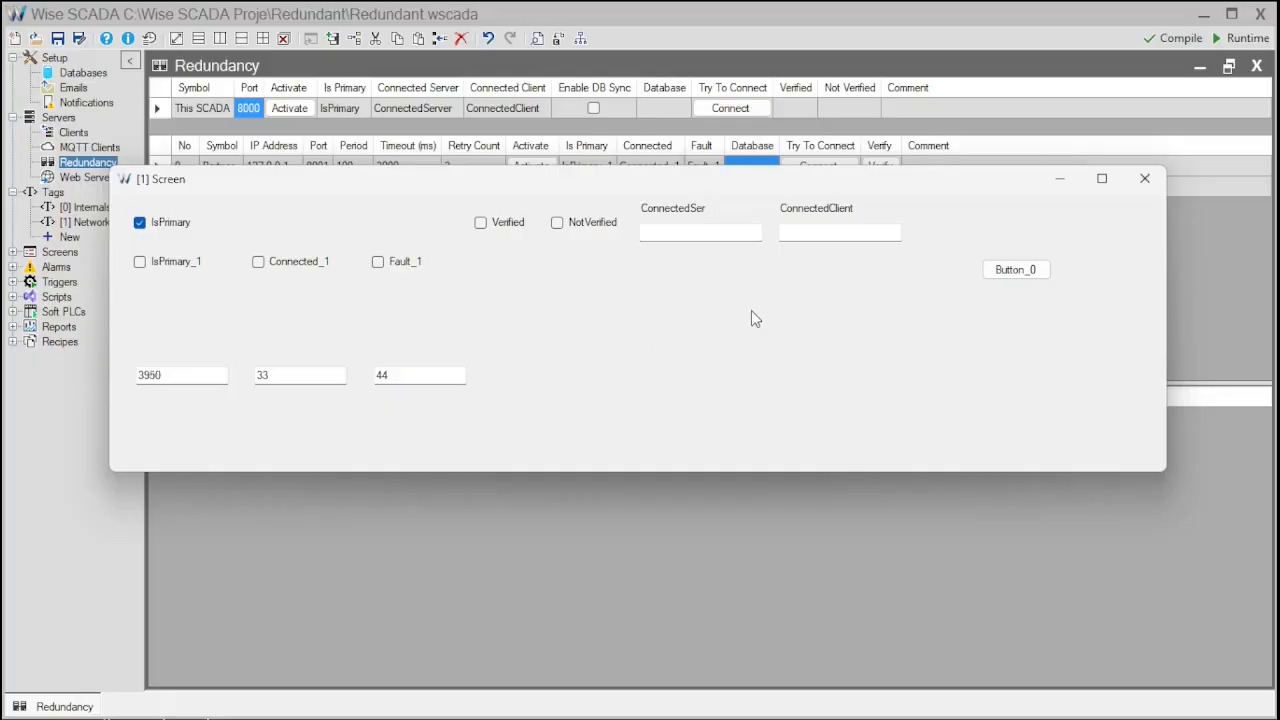
- Check the connected-server and connected-client boxes on the runtime screen, then close it
double_click(186, 374)
left_click(682, 234)
left_click(810, 231)
left_click(733, 285)
left_click(1143, 188)
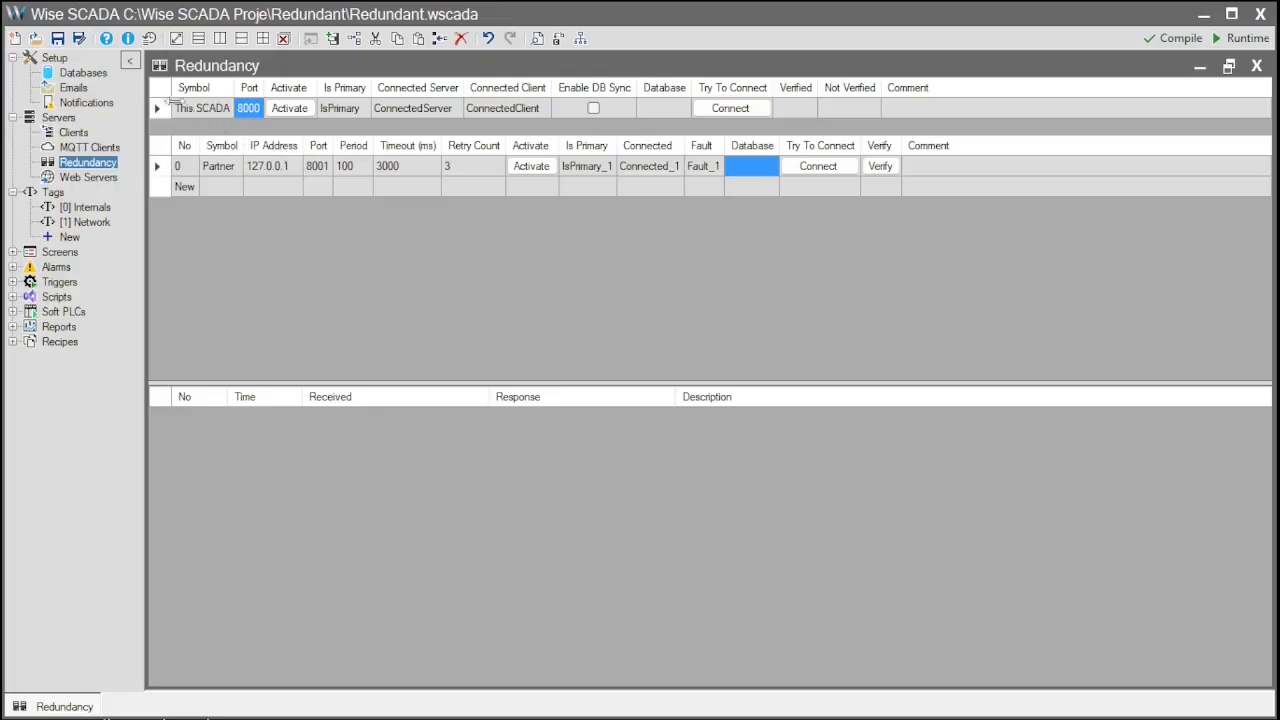
- Save a copy named 'Redundant B' into the Wise SCADA Proje folder via Save As
left_click(79, 40)
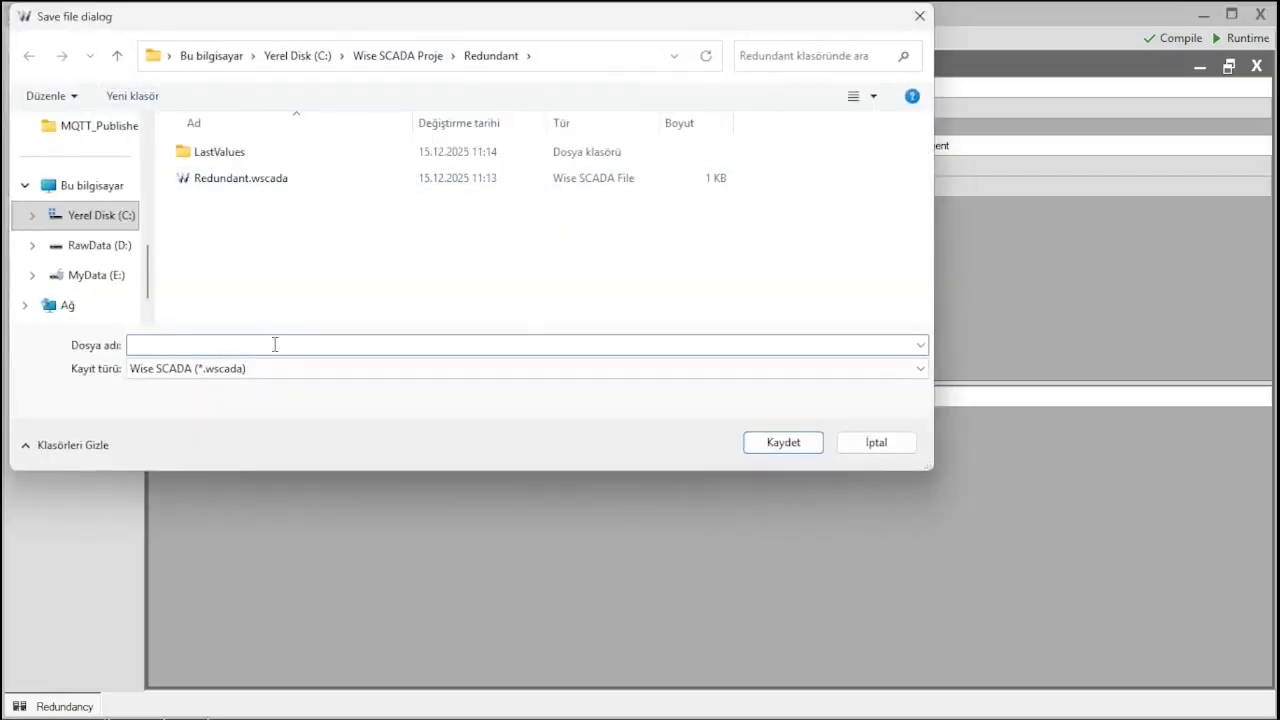
left_click(398, 56)
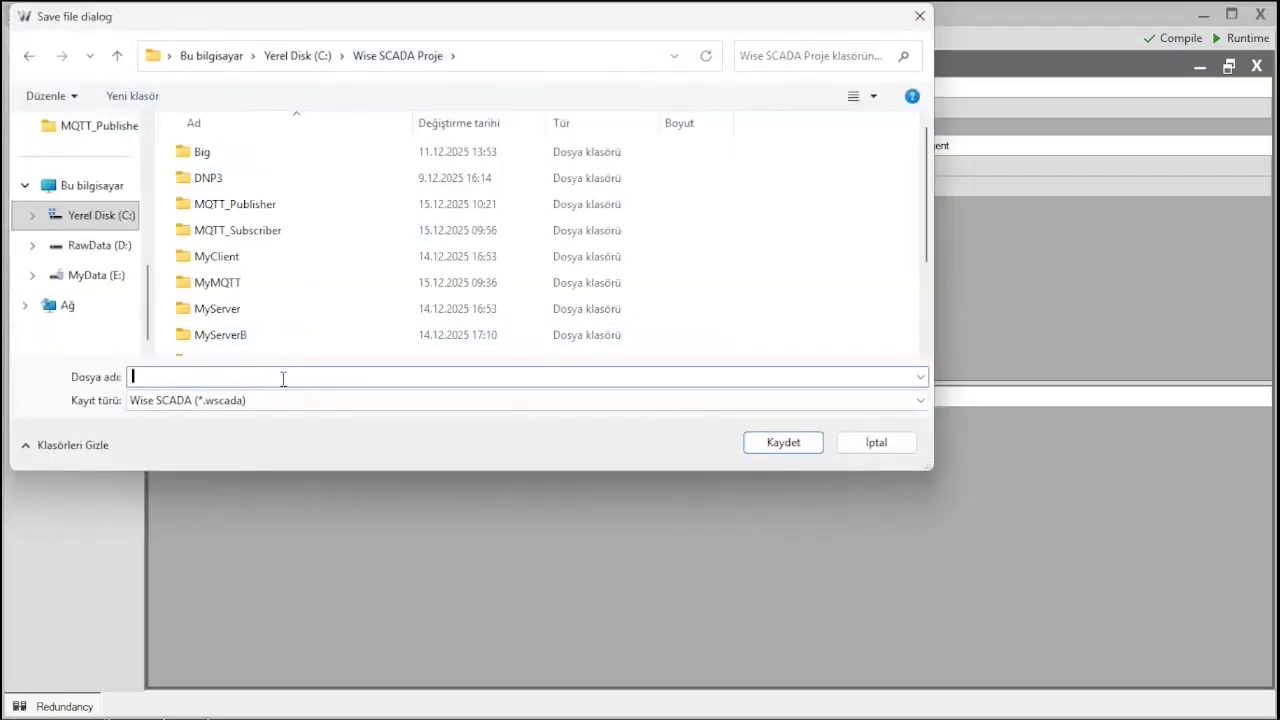
type("Redundan")
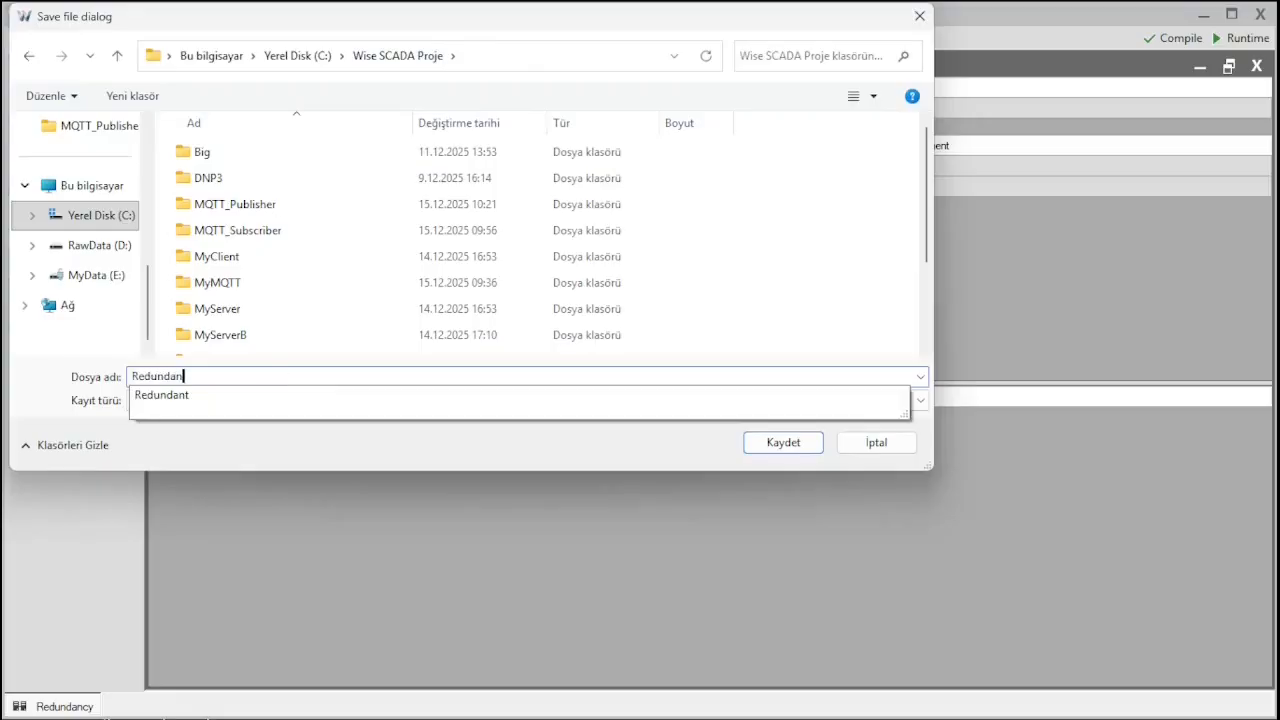
type("t B")
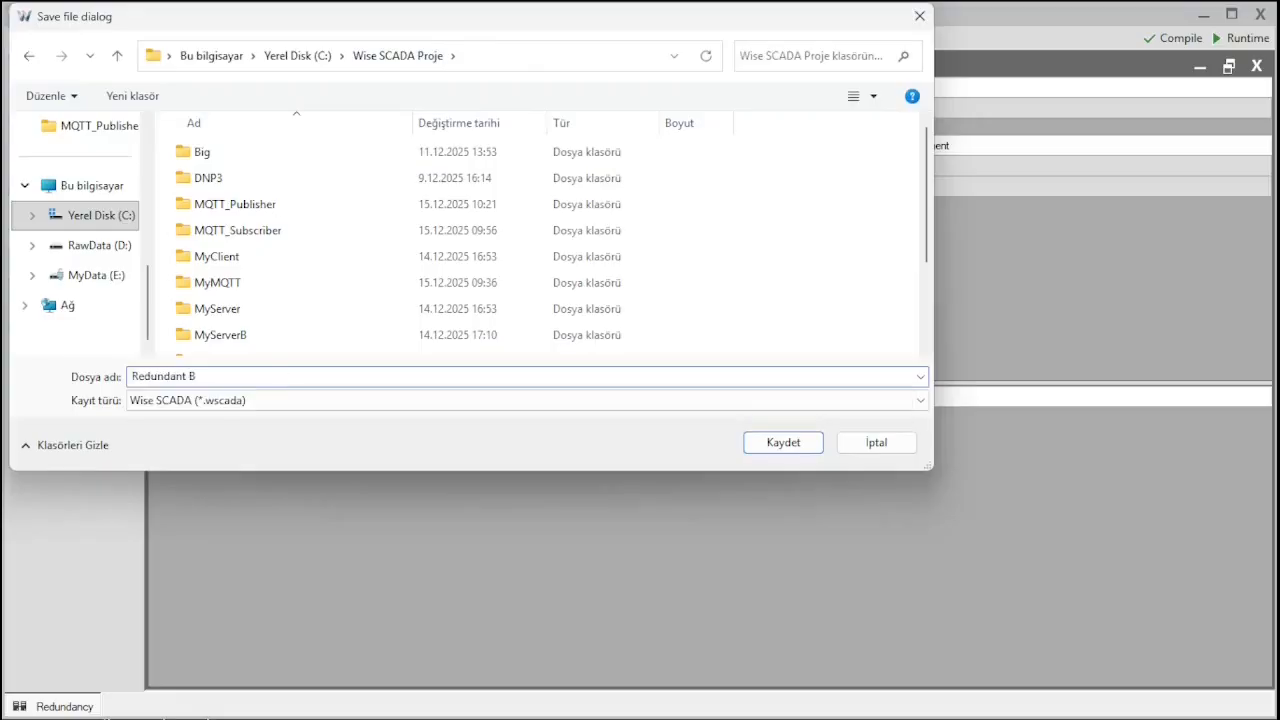
left_click(781, 441)
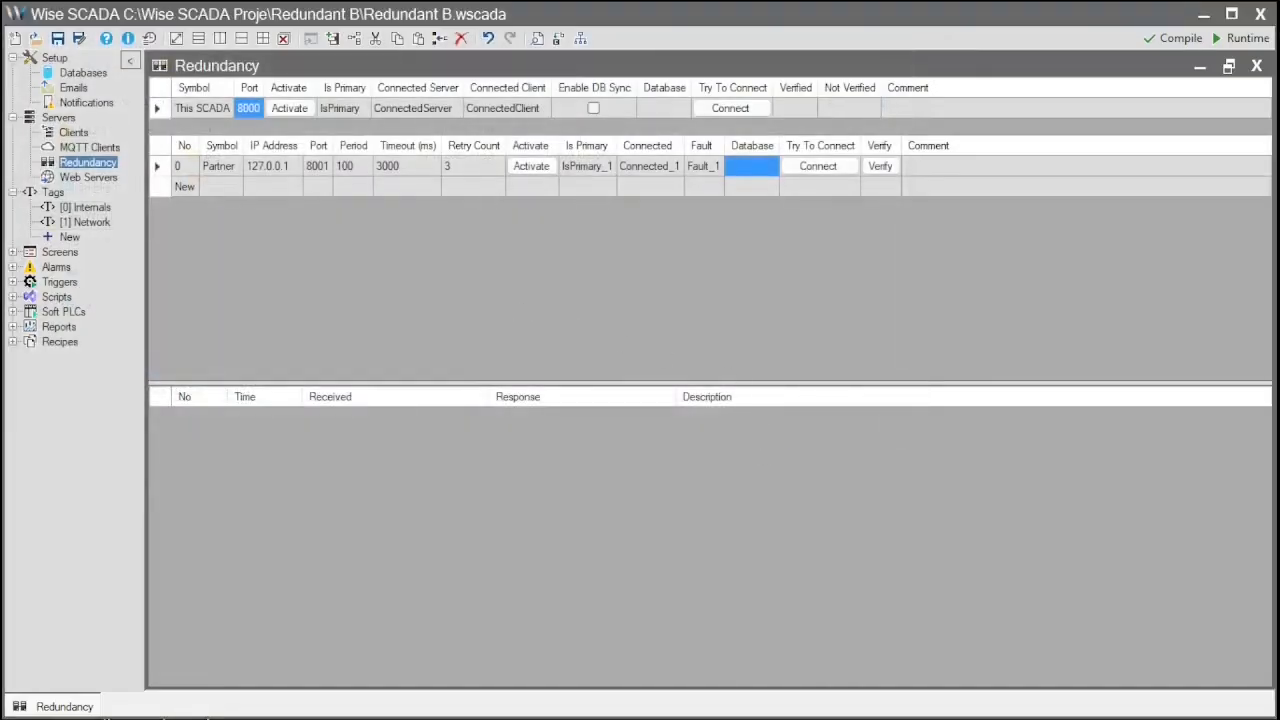
- Open Redundant.wscada from its Explorer folder in a second Wise SCADA window, closing Explorer
key("alt+Tab")
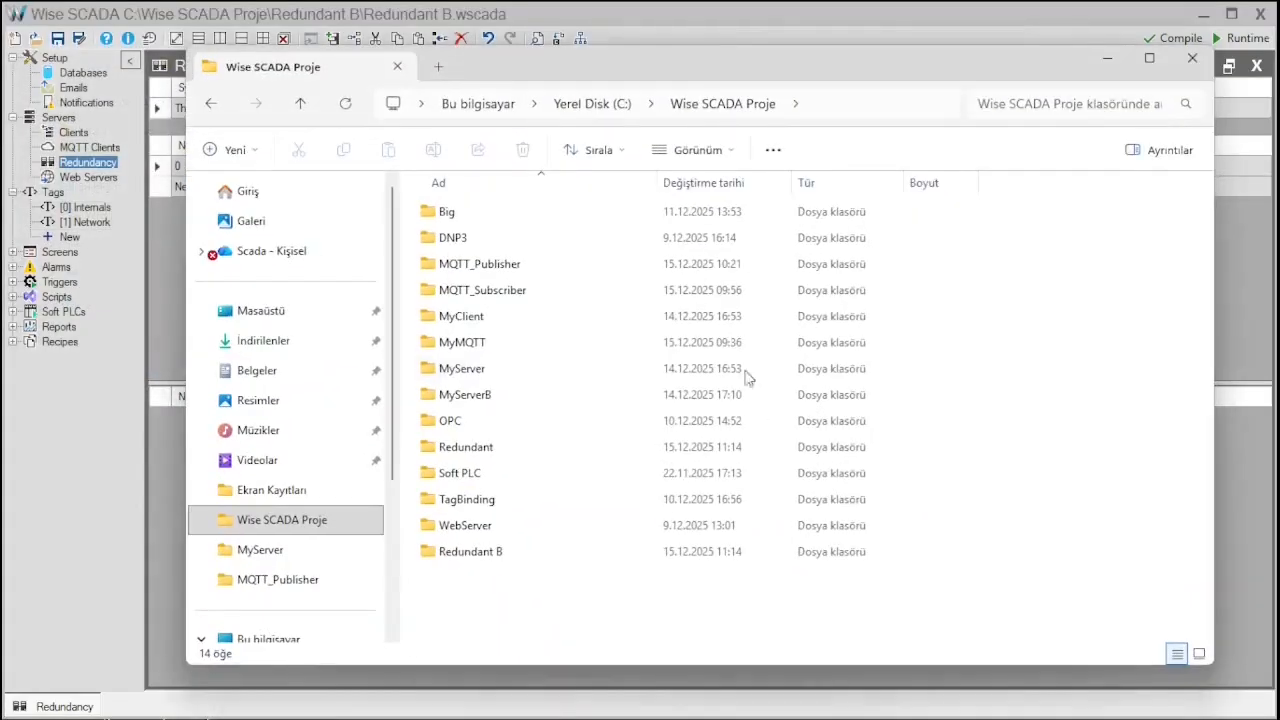
double_click(506, 447)
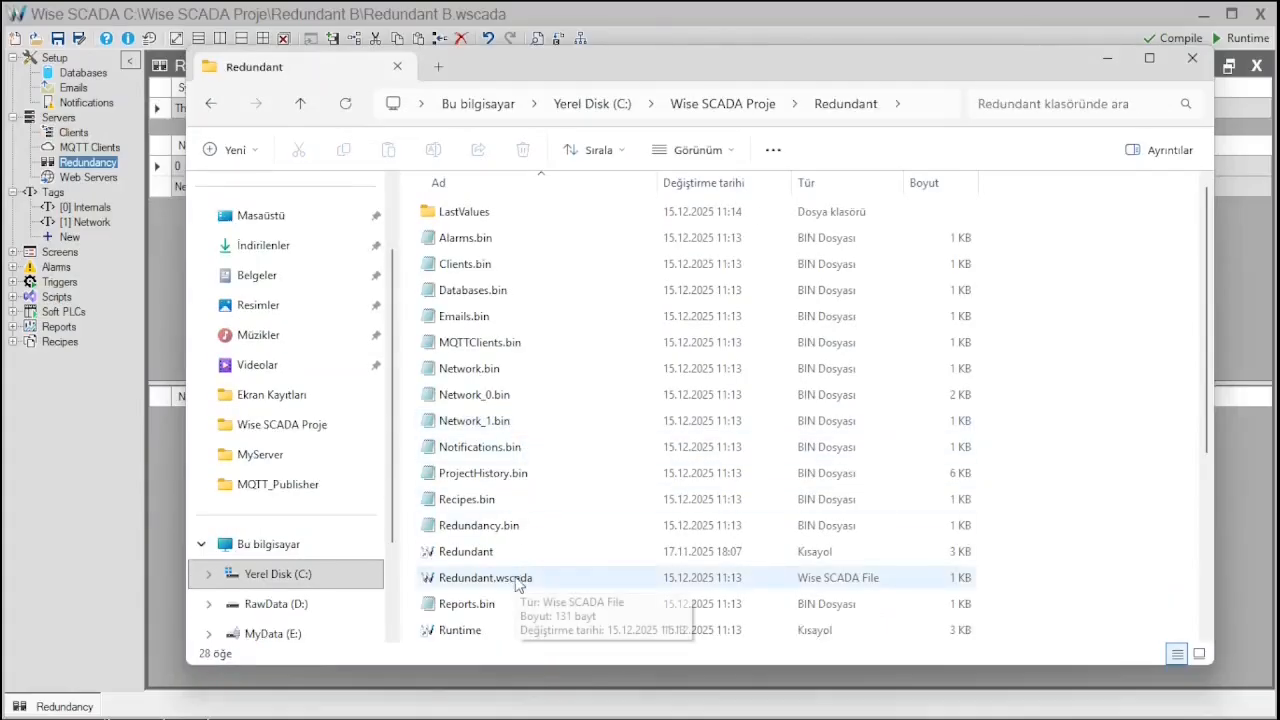
left_click(526, 585)
double_click(528, 585)
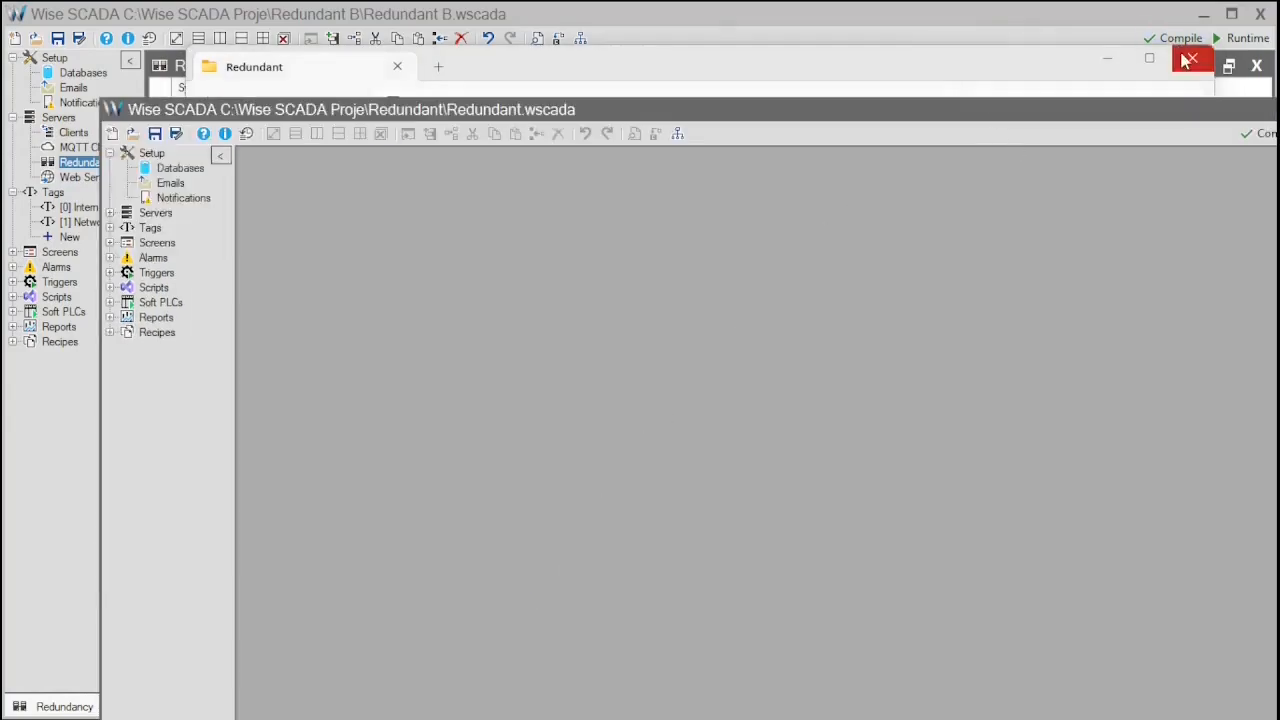
left_click(1185, 60)
left_click_drag(871, 117, 792, 17)
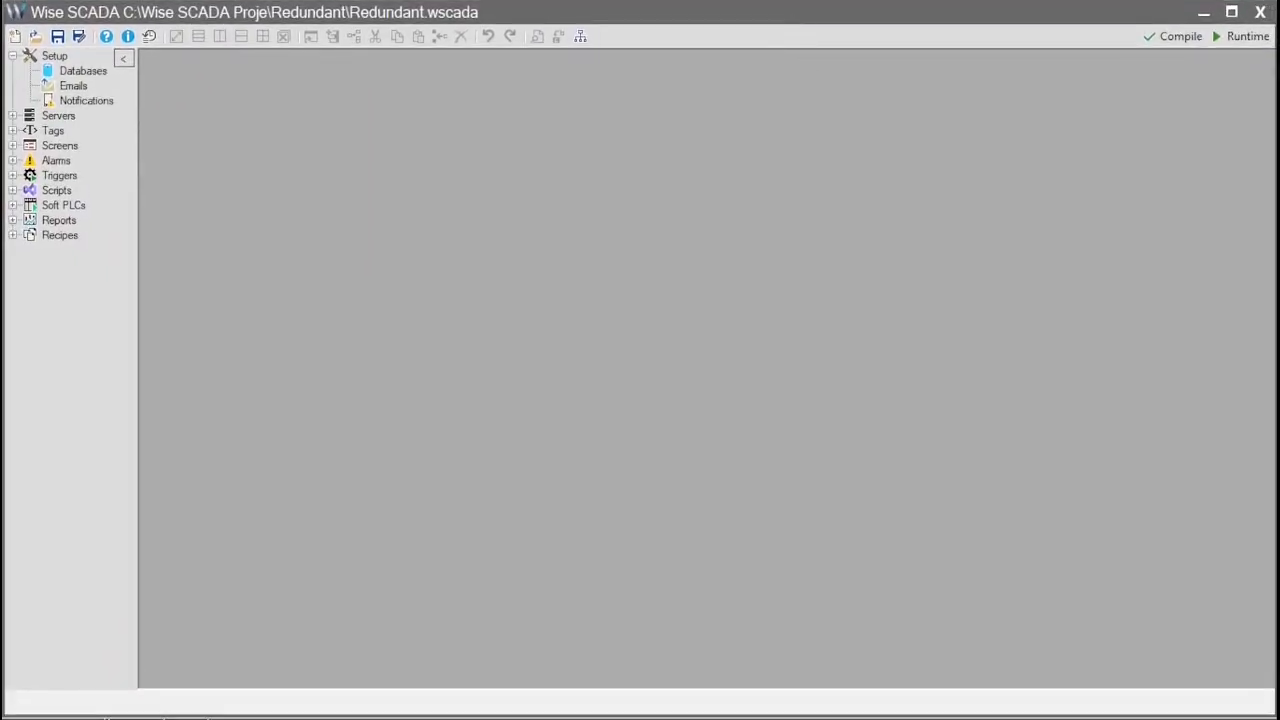
- Set Redundant B's This SCADA port to 8001 and Partner port to 8000
key("alt+Tab")
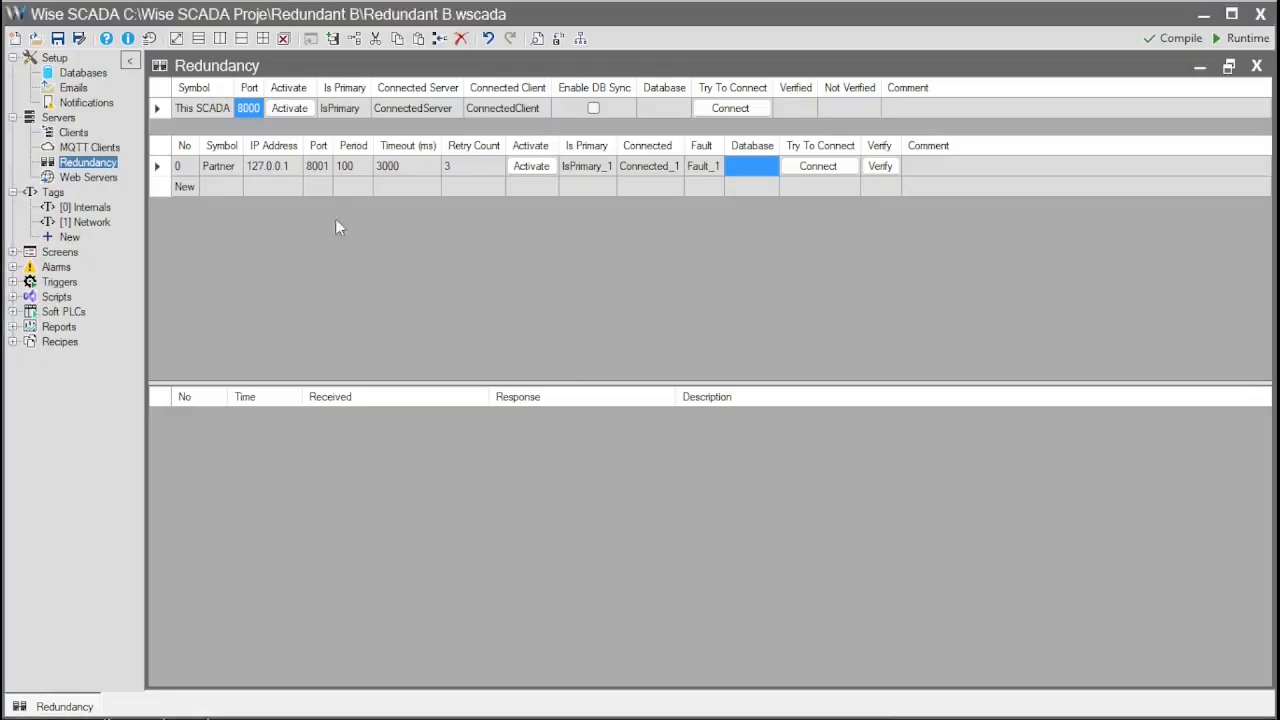
left_click(269, 189)
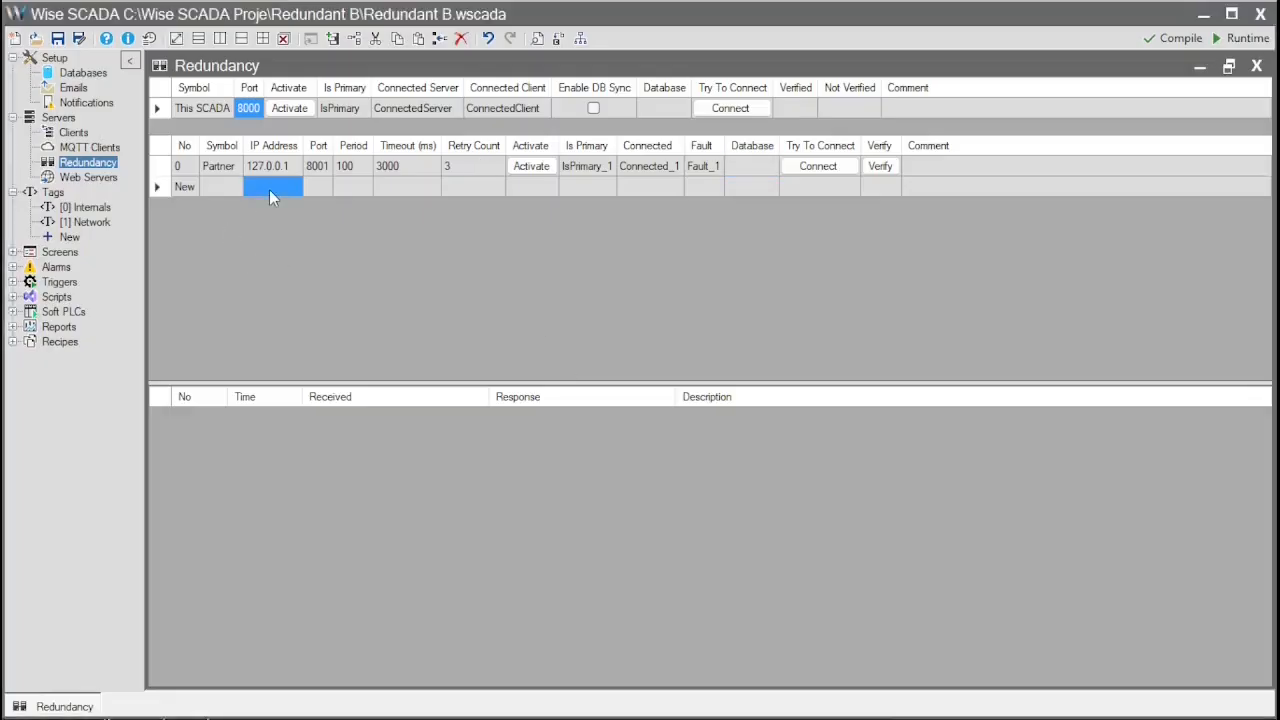
left_click(251, 108)
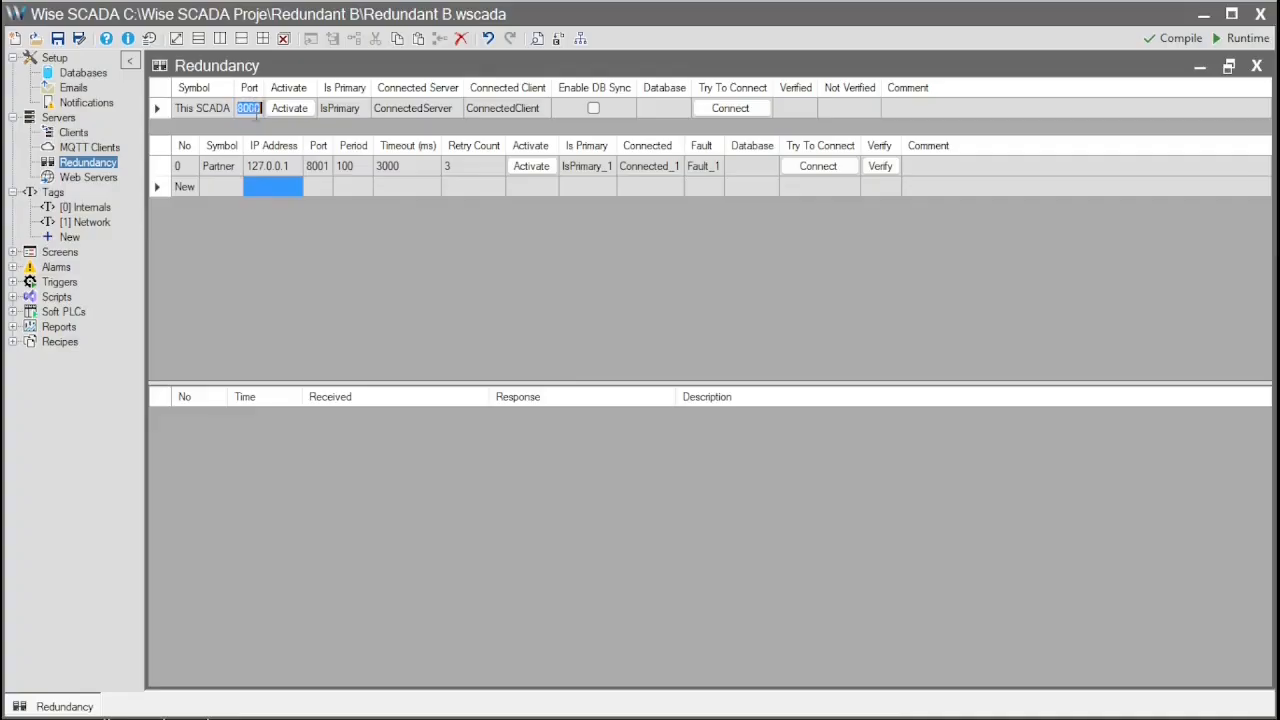
type("8001")
key("Return")
left_click(318, 166)
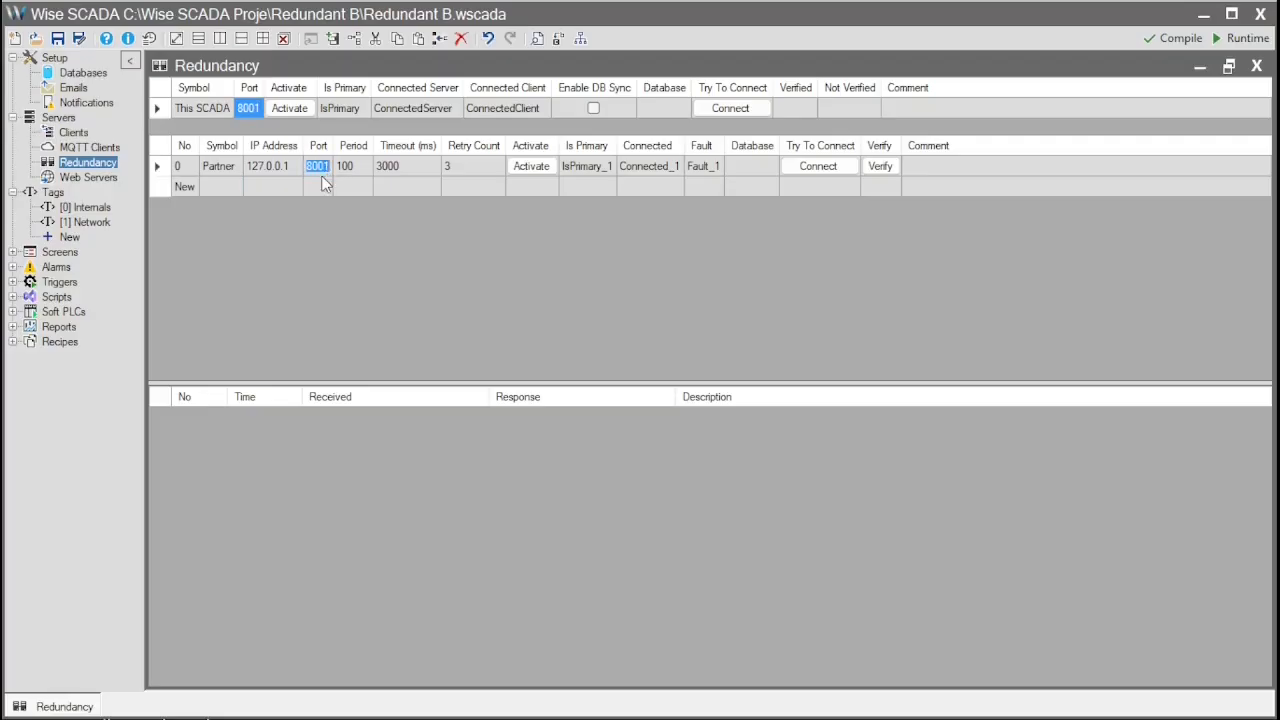
type("80")
key("Return")
- Connect to the partner, dismiss the database sync warning, and activate the partner connection
left_click(828, 170)
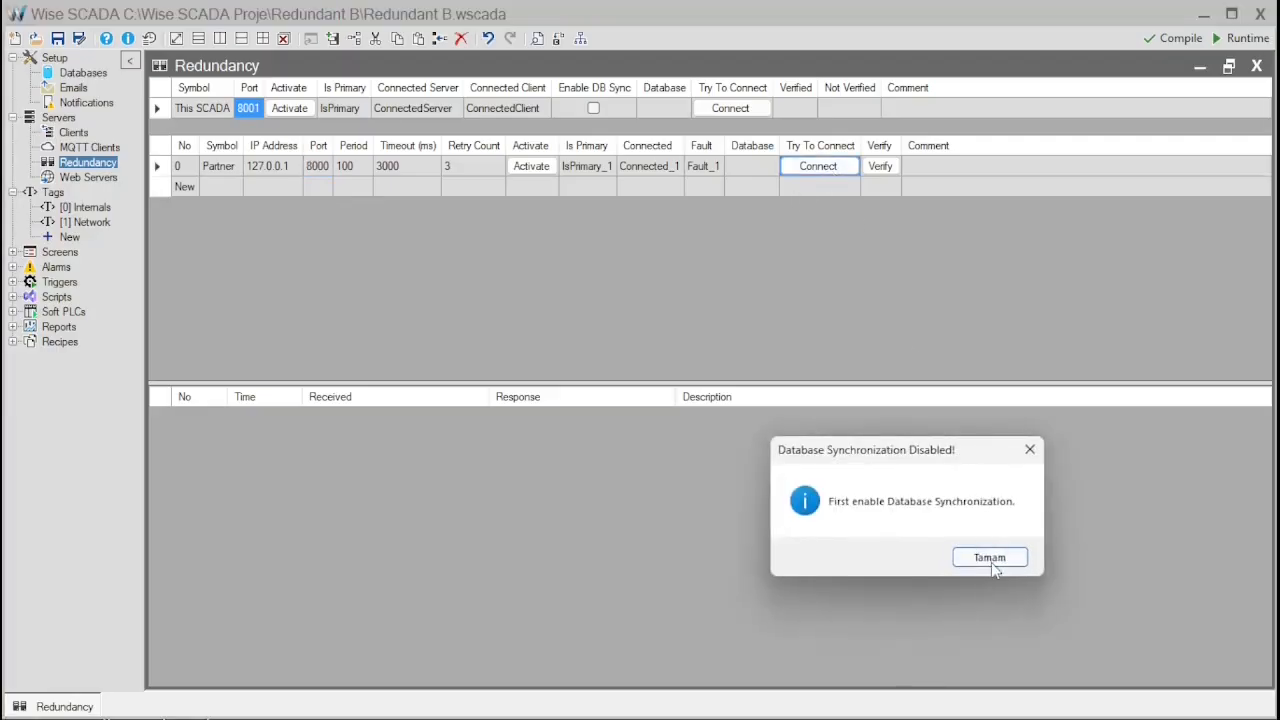
left_click(989, 557)
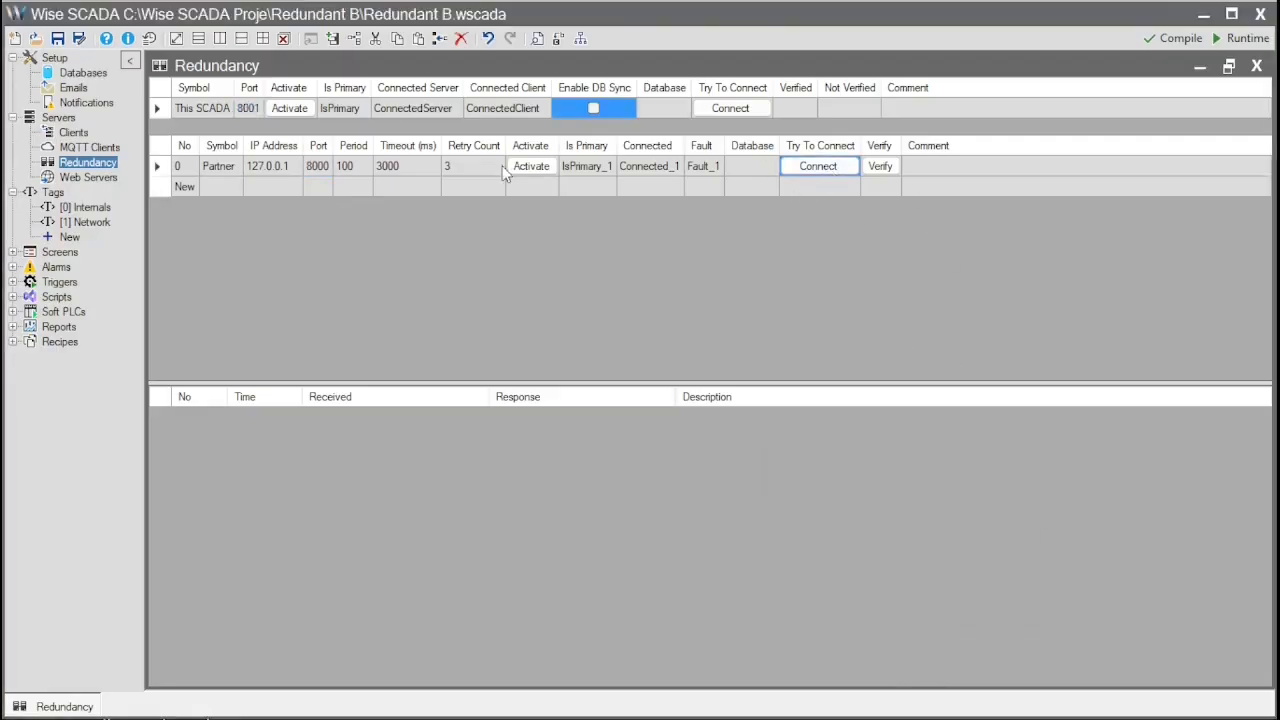
left_click(531, 166)
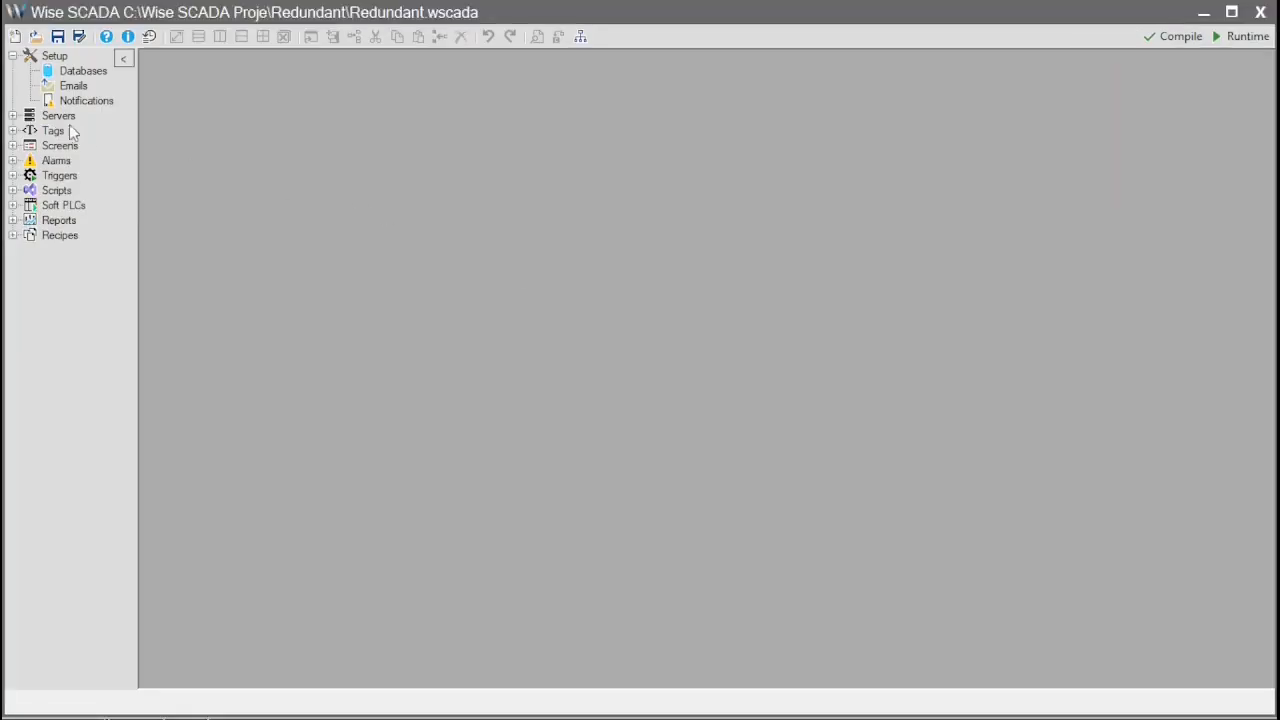
- Activate the Redundant project's redundancy server under Servers > Redundancy
left_click(12, 115)
left_click(62, 160)
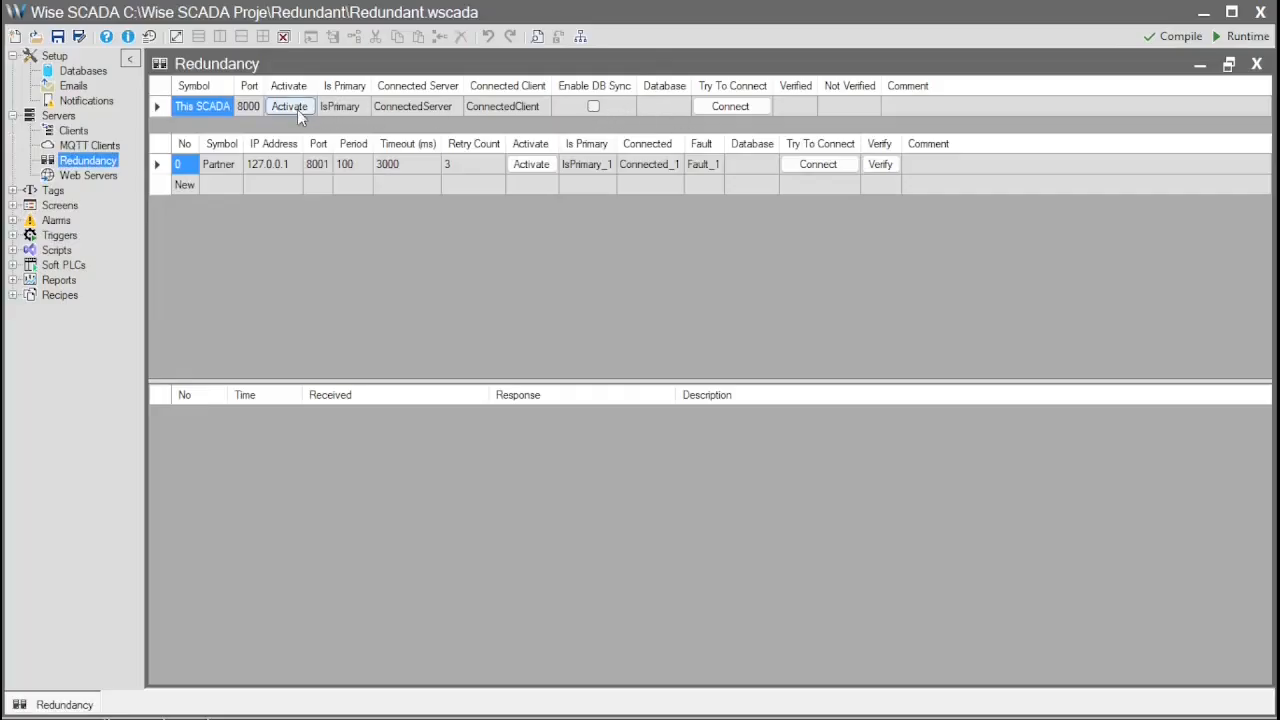
left_click(295, 107)
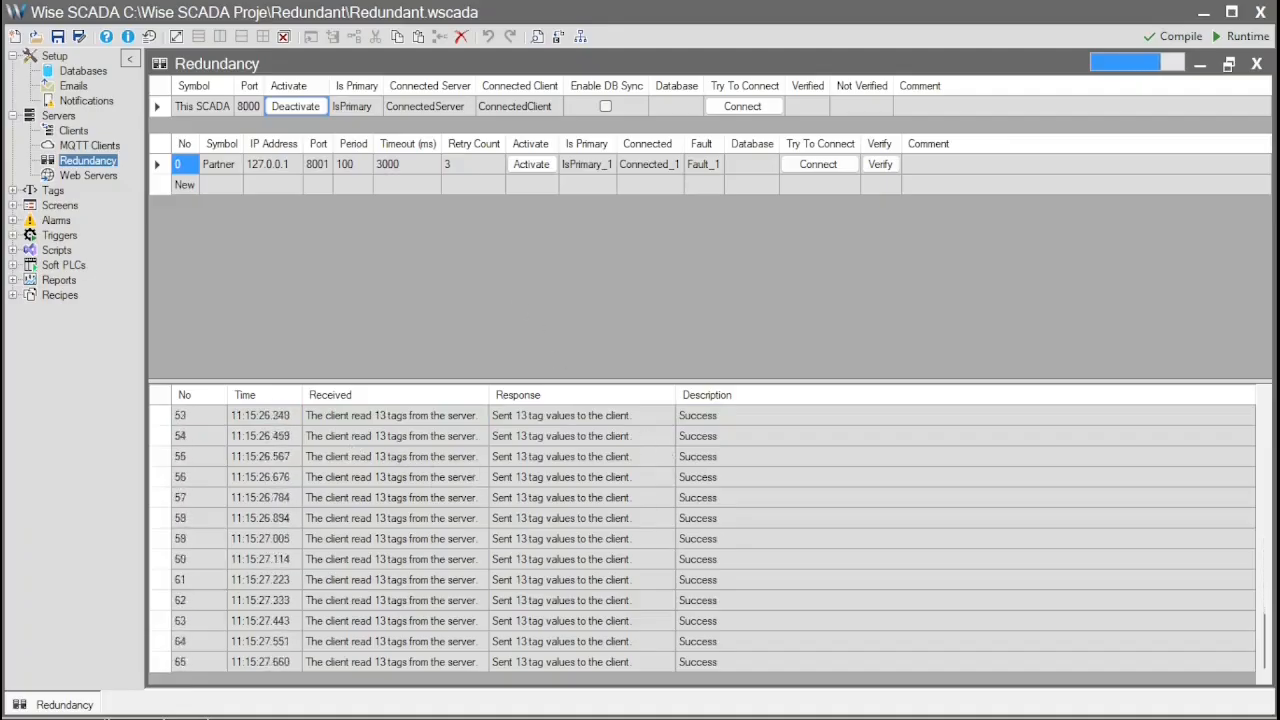
- Deactivate the partner connection in Redundant B and the server in Redundant
key("alt+Tab")
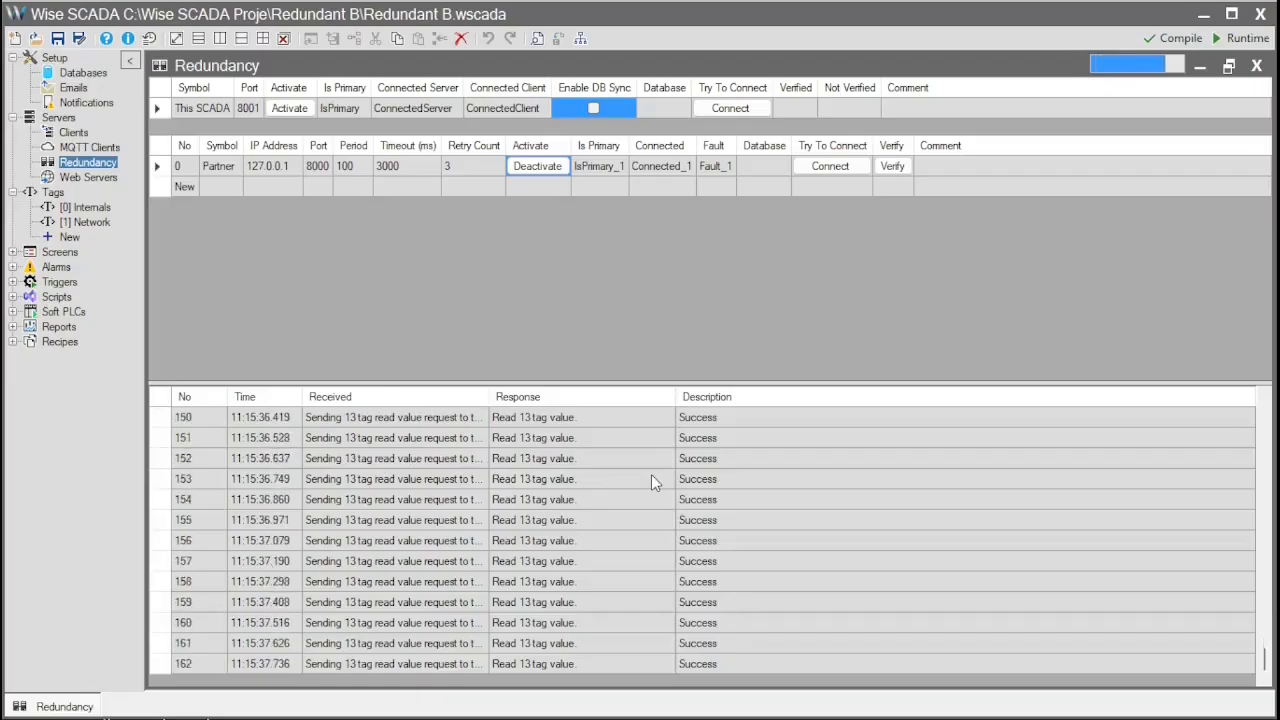
left_click(537, 166)
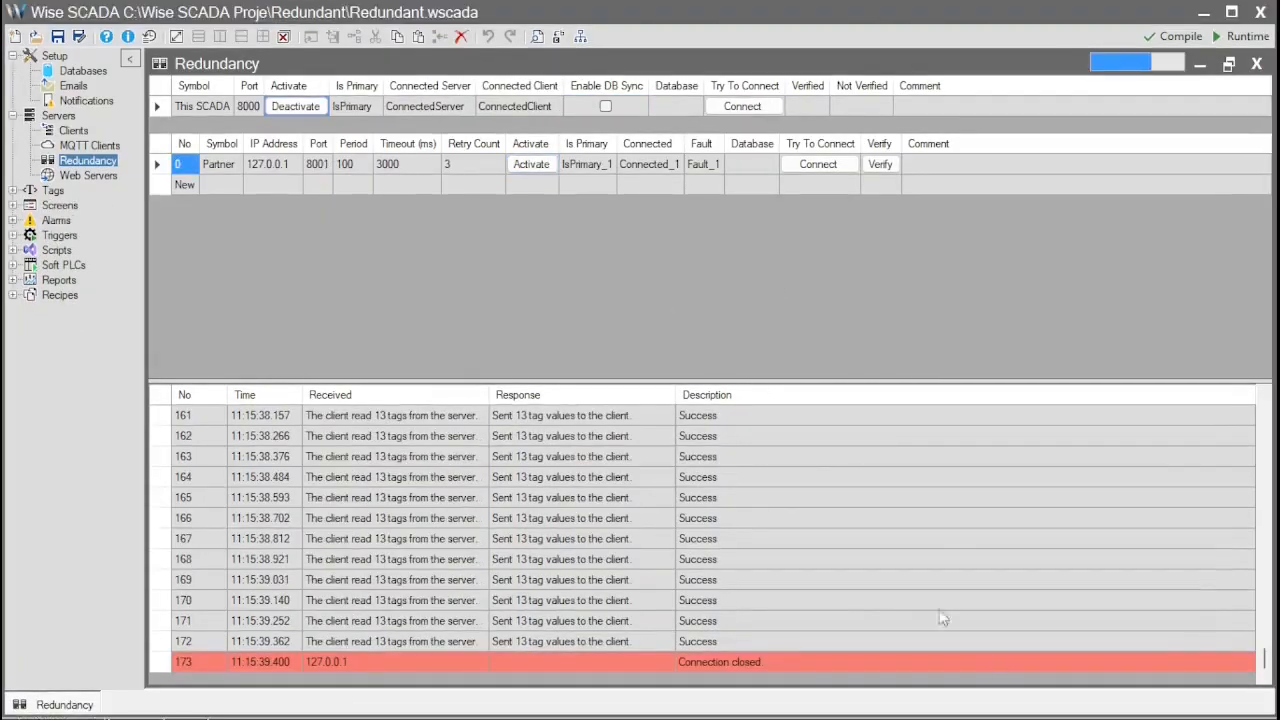
left_click(298, 105)
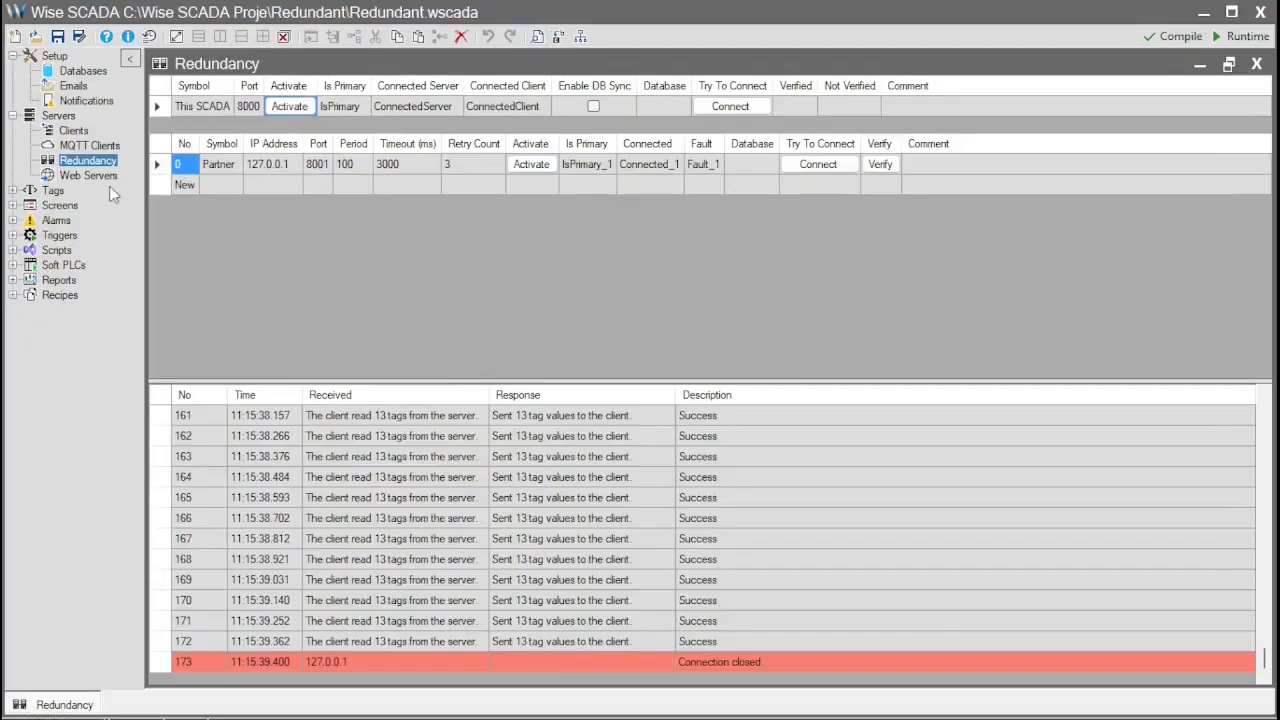
left_click(12, 205)
- Add a 189×92 label reading 'A' to project A's [1] Screen
left_click(82, 221)
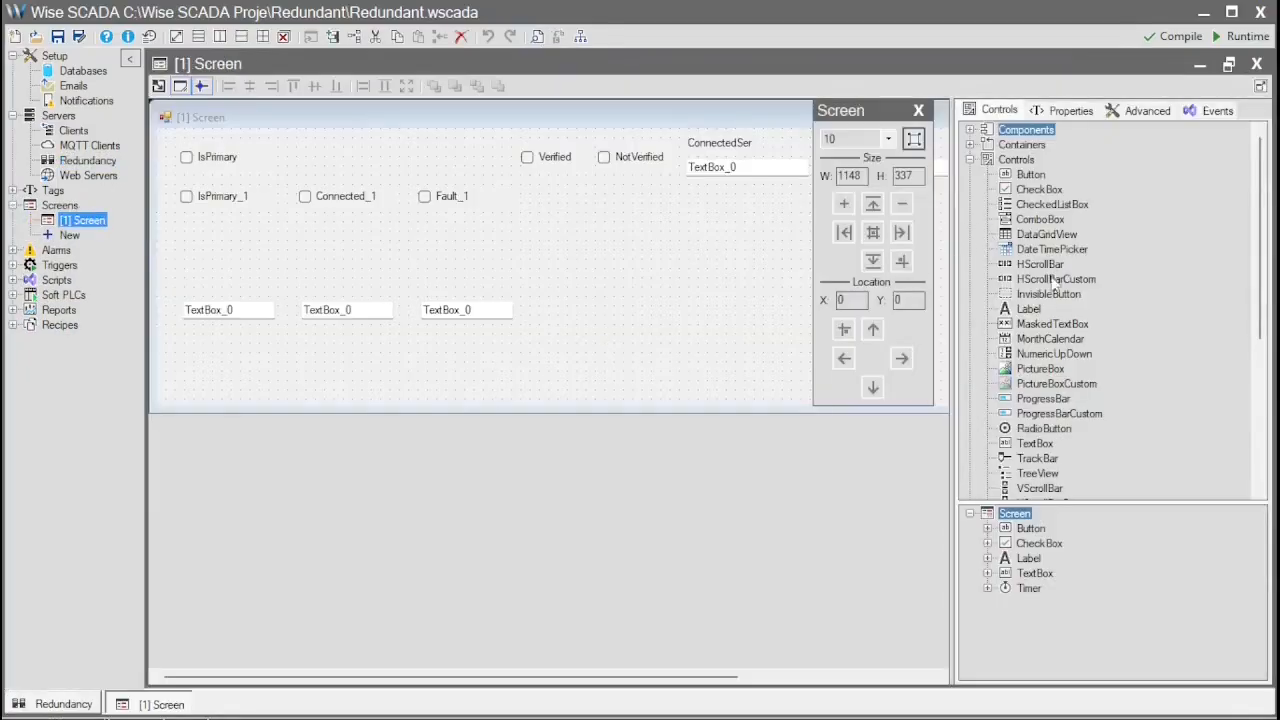
left_click(1028, 309)
left_click(556, 262)
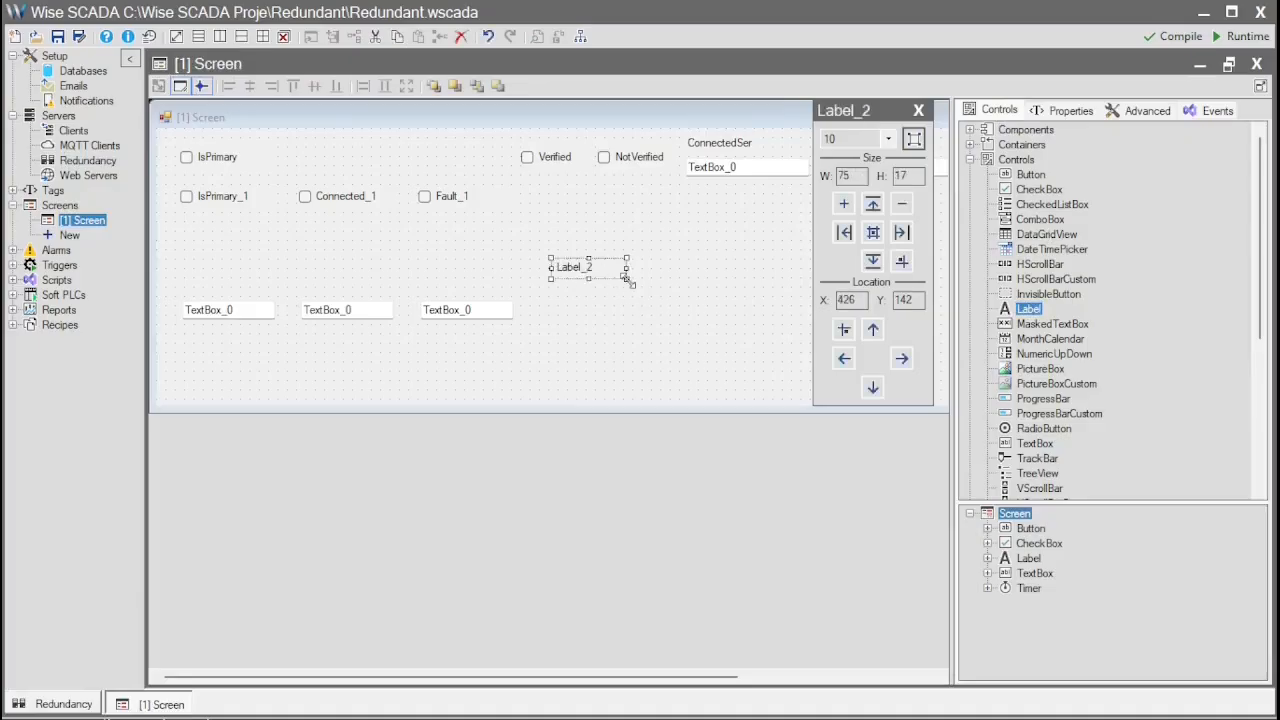
left_click_drag(627, 279, 733, 349)
left_click(1066, 112)
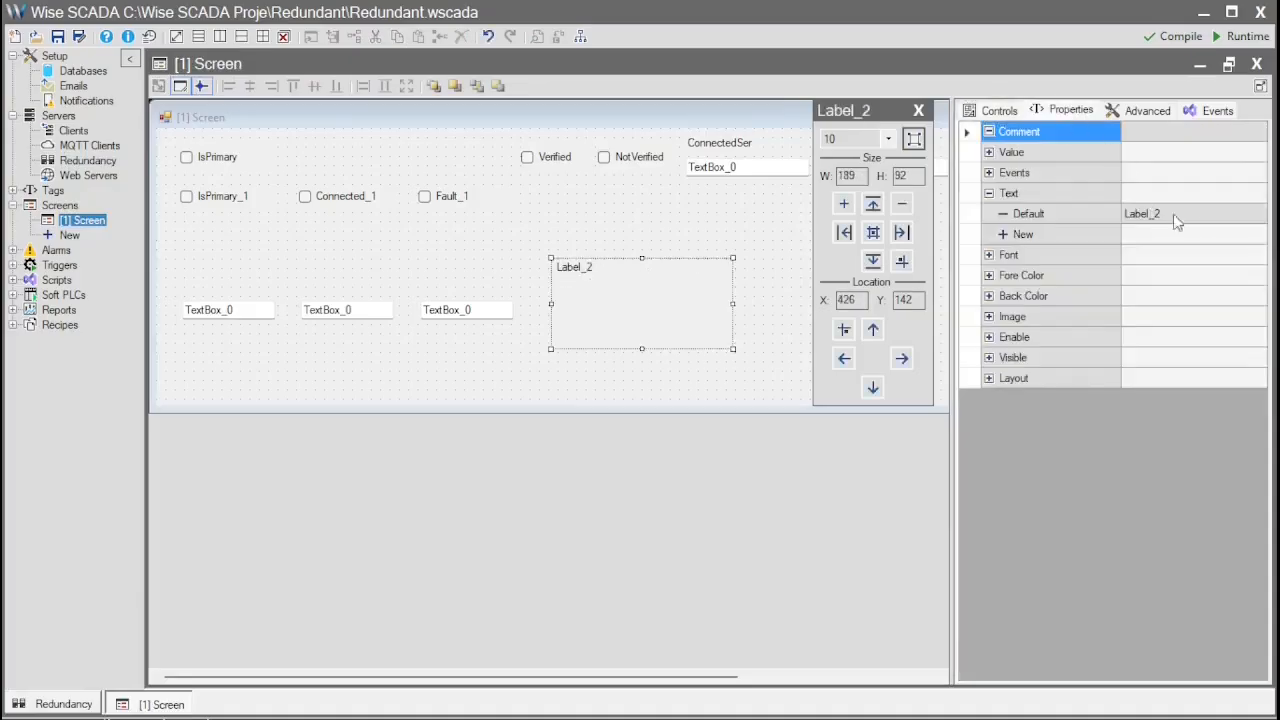
left_click(1200, 216)
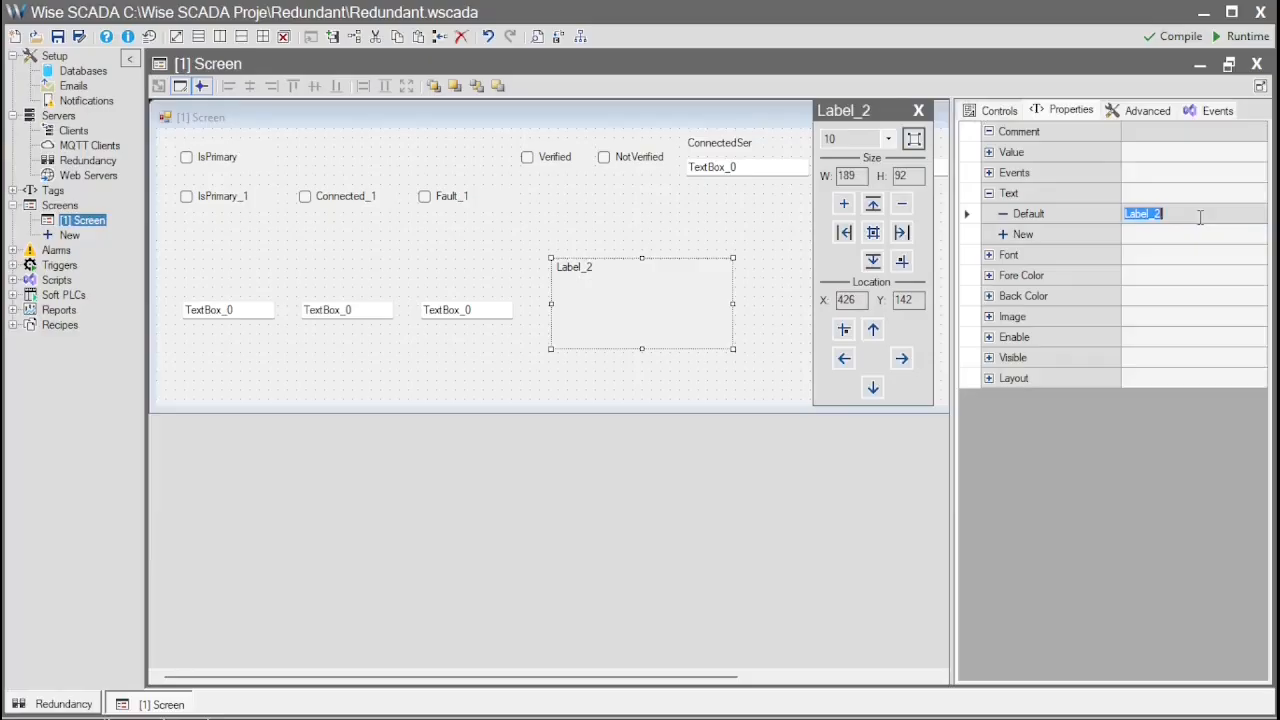
type("A")
- Set the label's font size to 36 and close the screen designer
left_click(990, 256)
left_click(1150, 280)
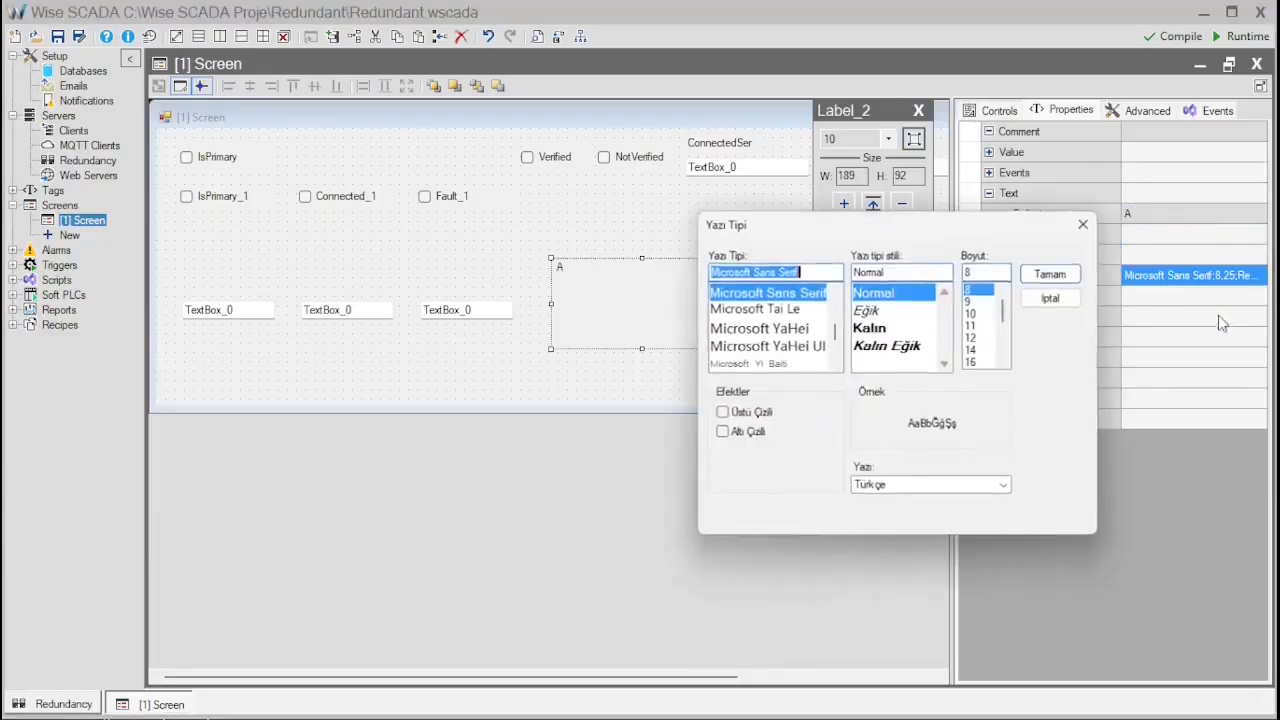
scroll(985, 352, "down", 3)
left_click(976, 340)
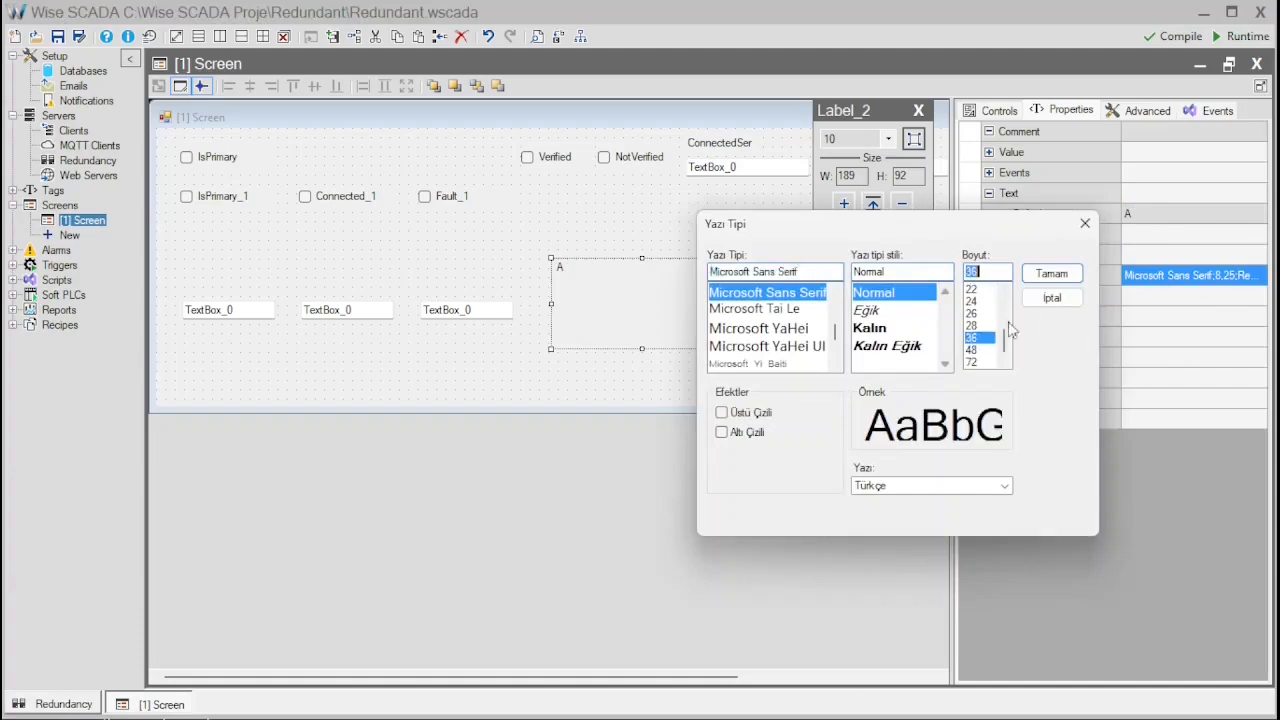
left_click(1052, 275)
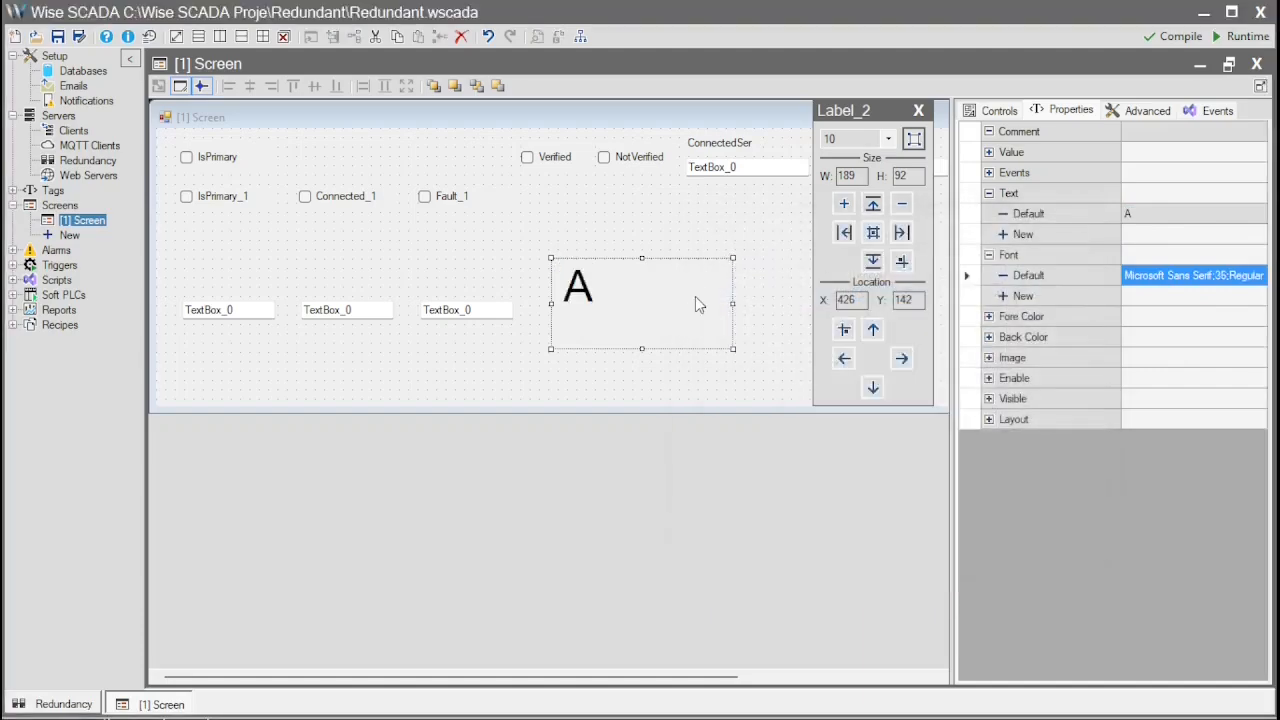
left_click(1257, 63)
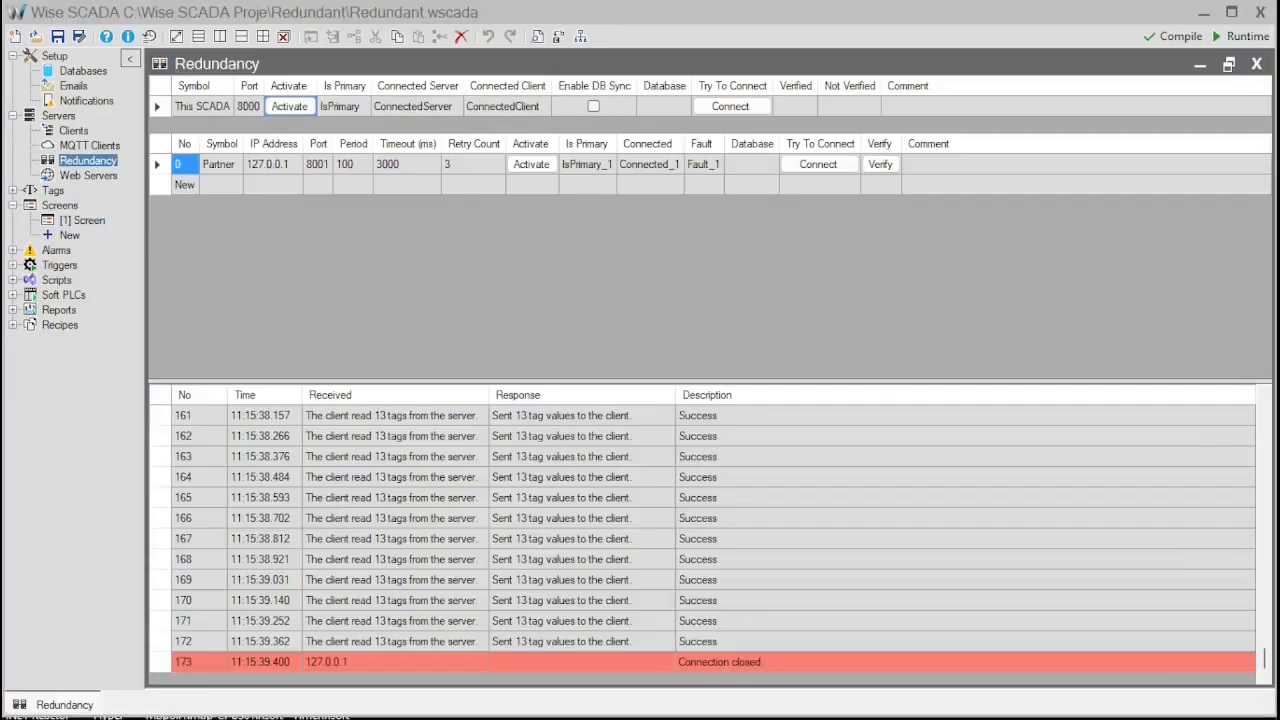
- Paste the large A label onto Redundant B's [1] Screen
key("alt+Tab")
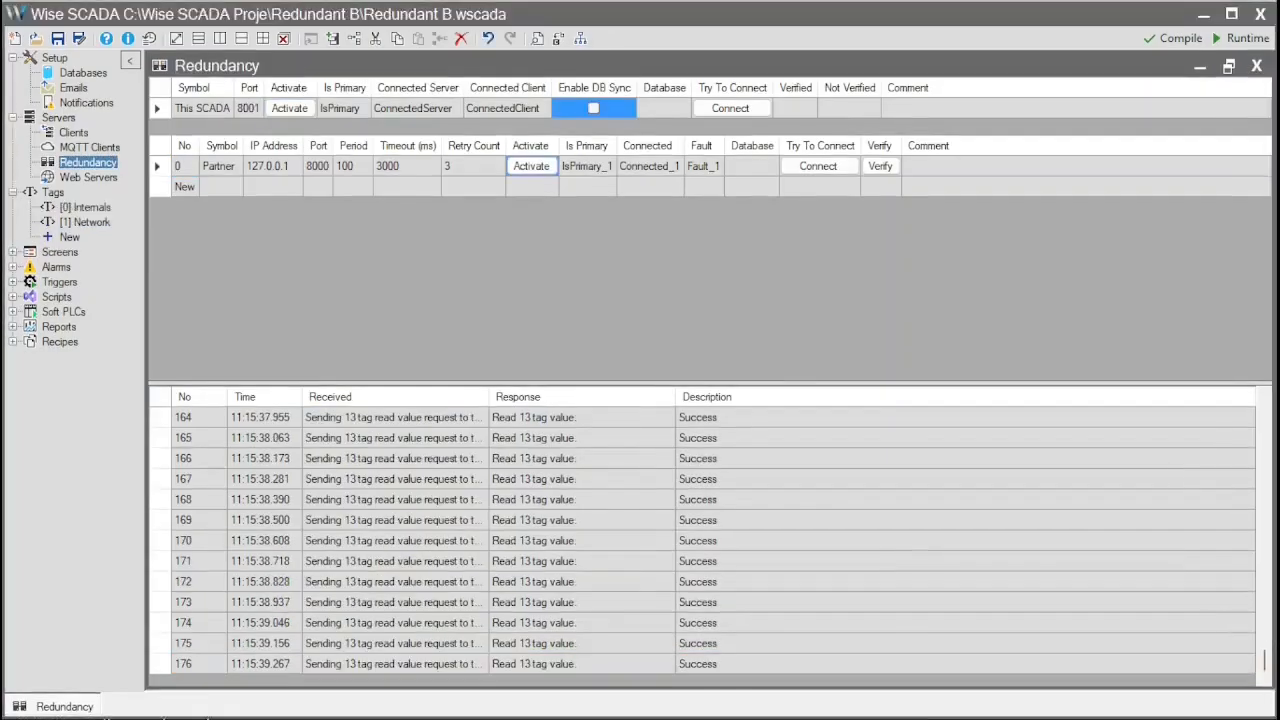
left_click(13, 252)
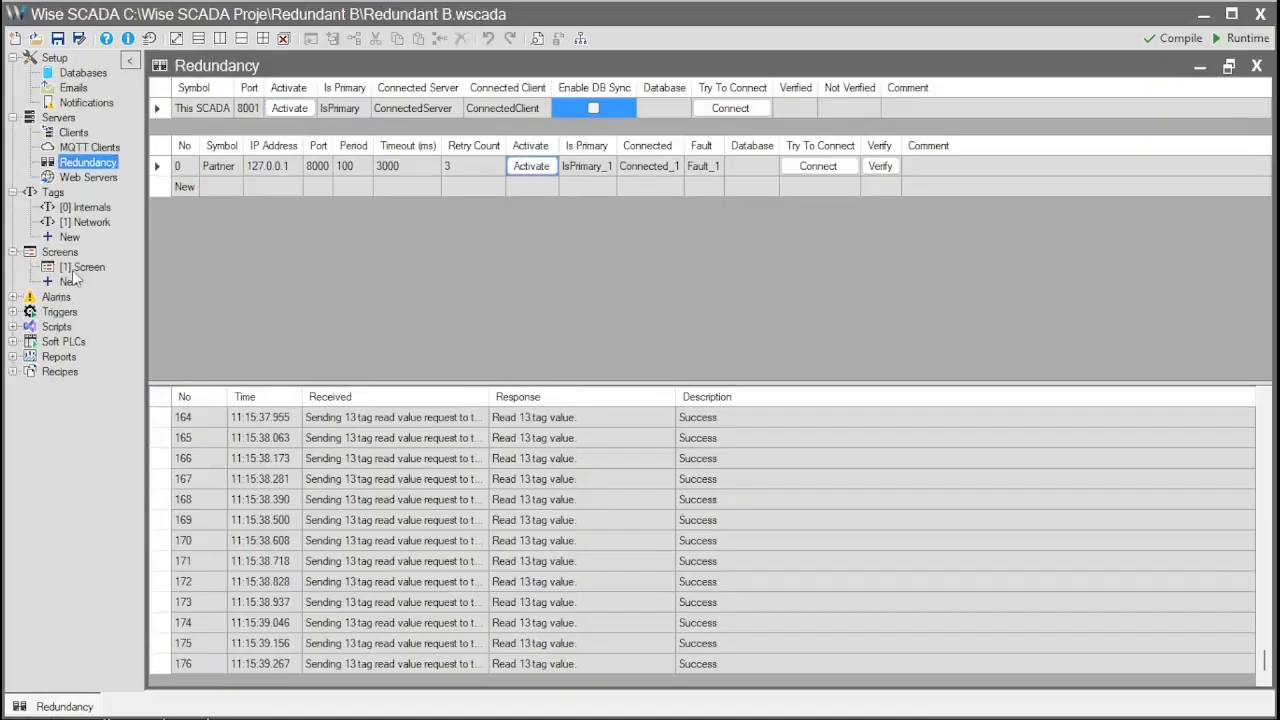
double_click(82, 267)
left_click(535, 229)
key("ctrl+v")
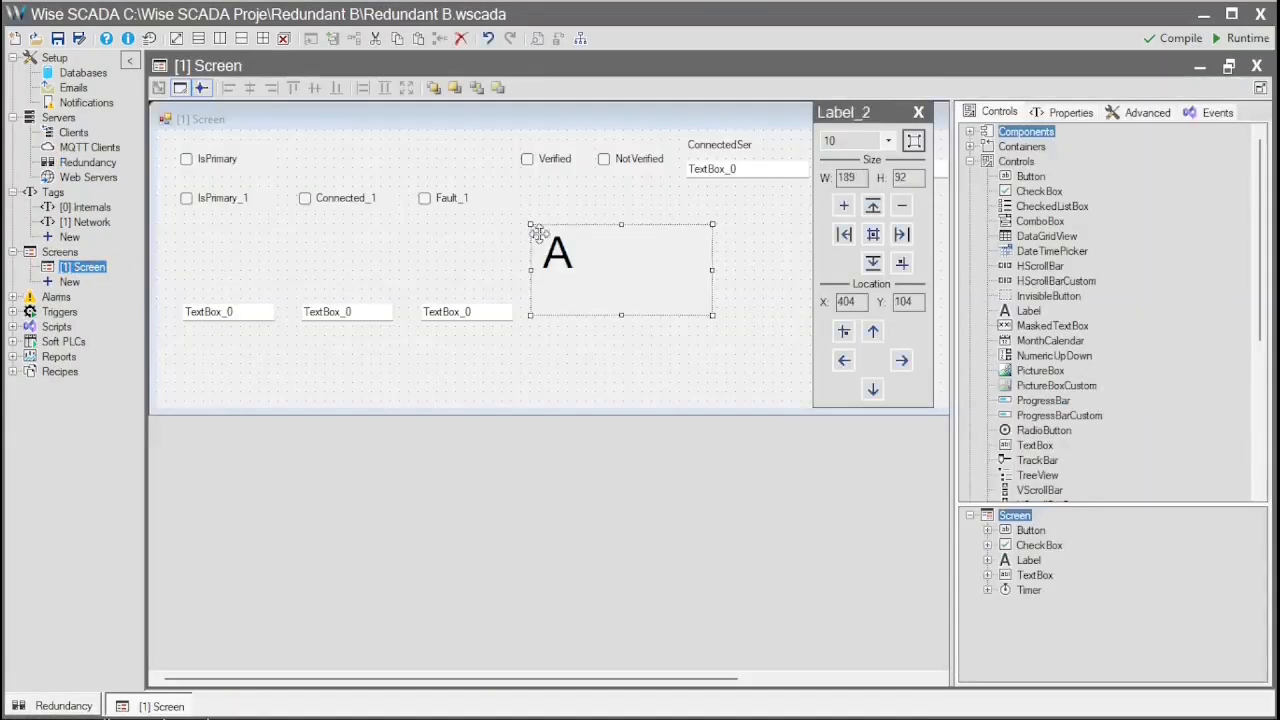
- Change the pasted label's text to 'B', close the screen, and start B's runtime
left_click(1064, 113)
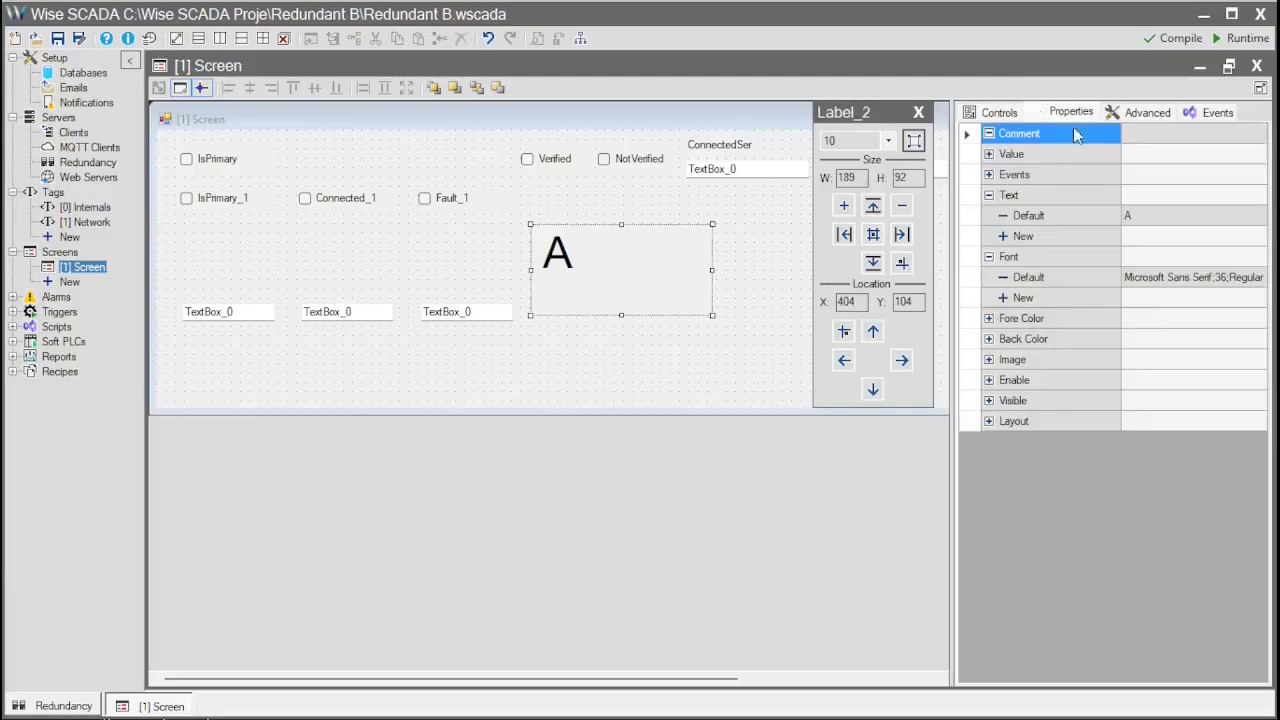
left_click(1153, 216)
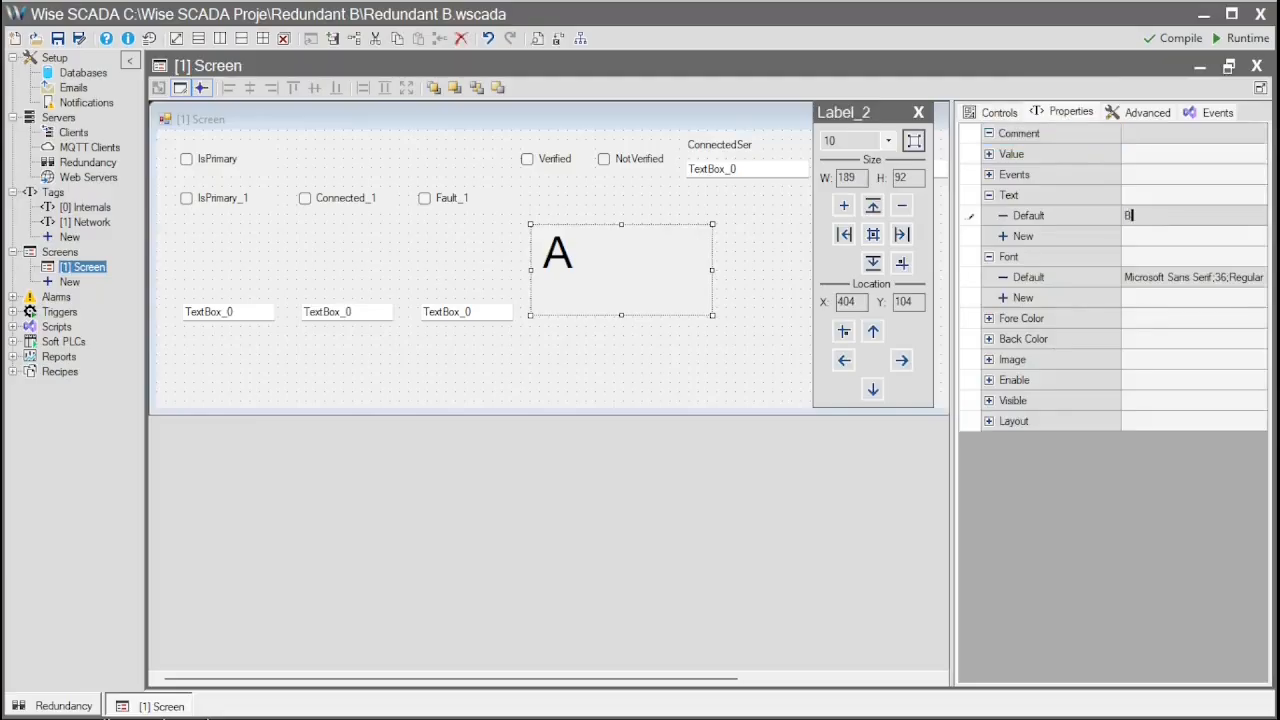
left_click(736, 224)
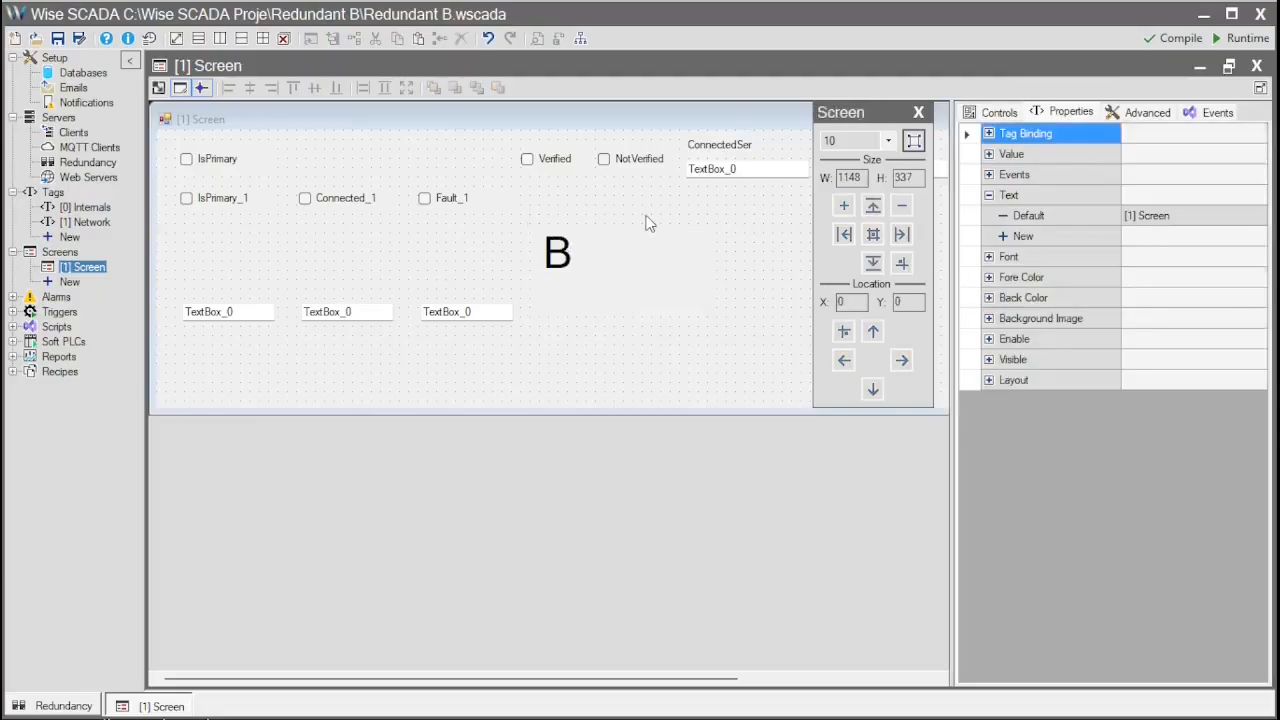
left_click(122, 706)
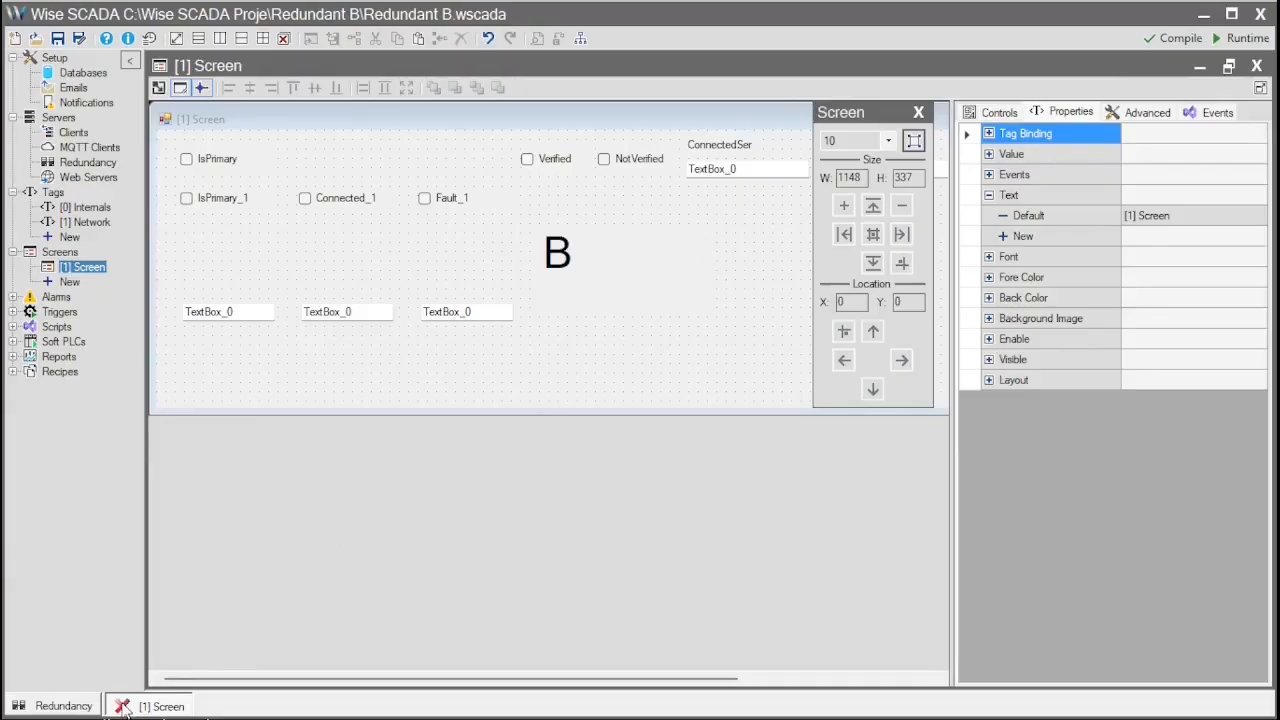
left_click(1240, 38)
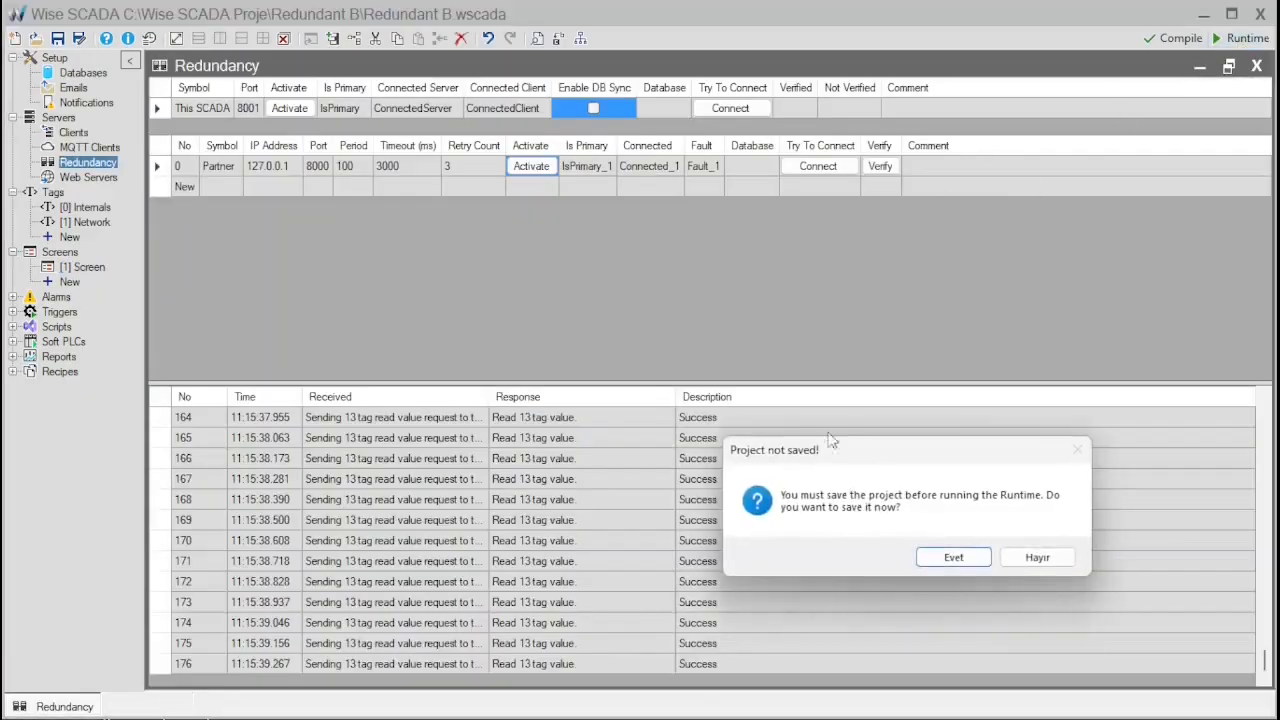
- Save project B and project A and launch both runtimes
left_click(895, 553)
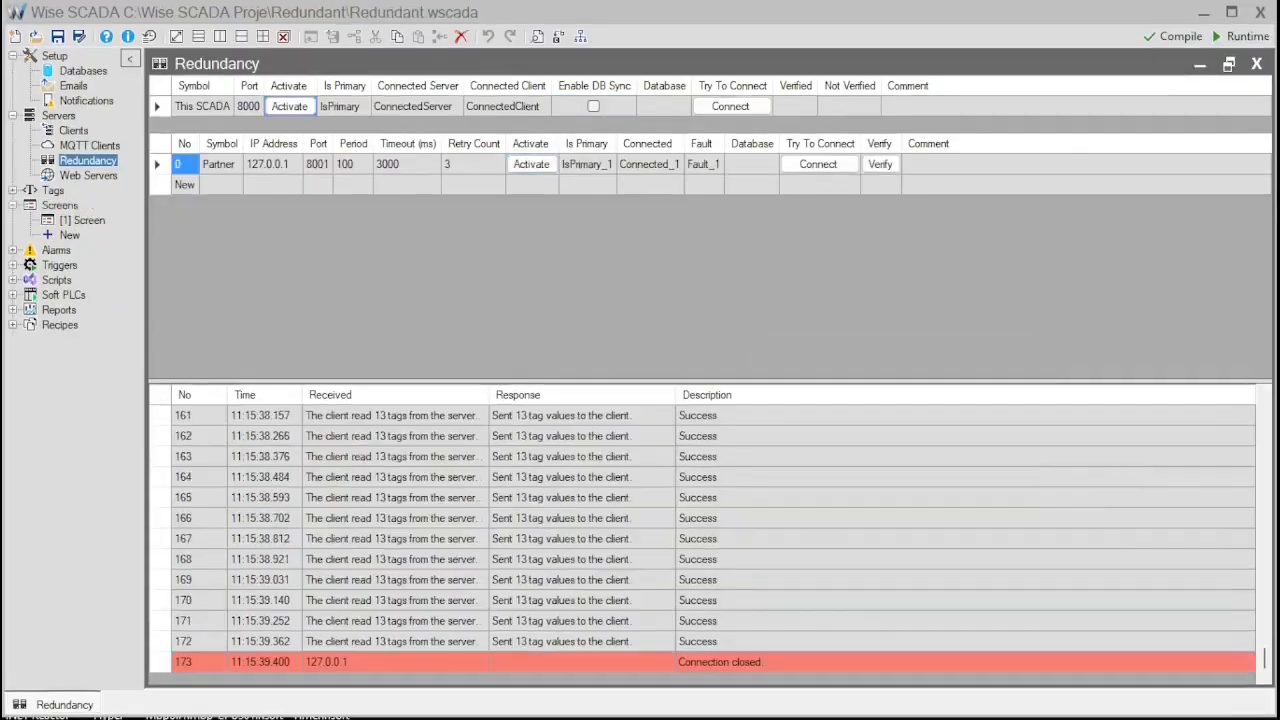
left_click(1248, 36)
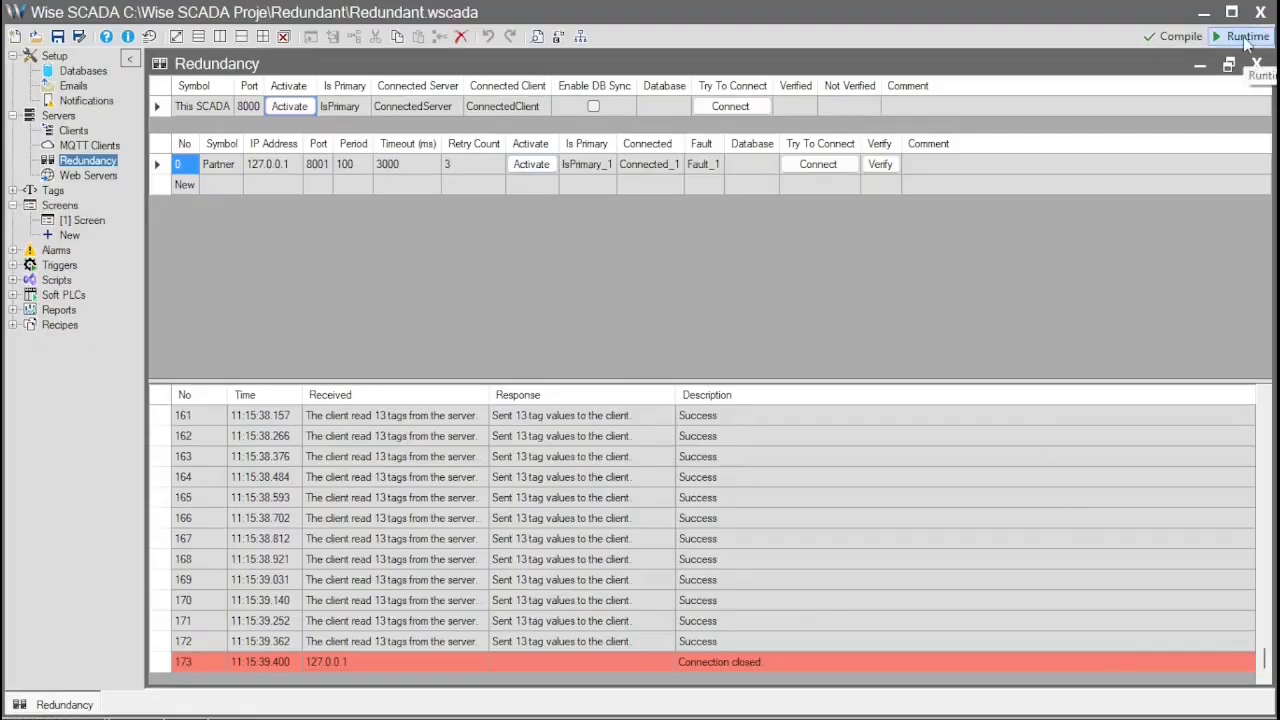
left_click(975, 556)
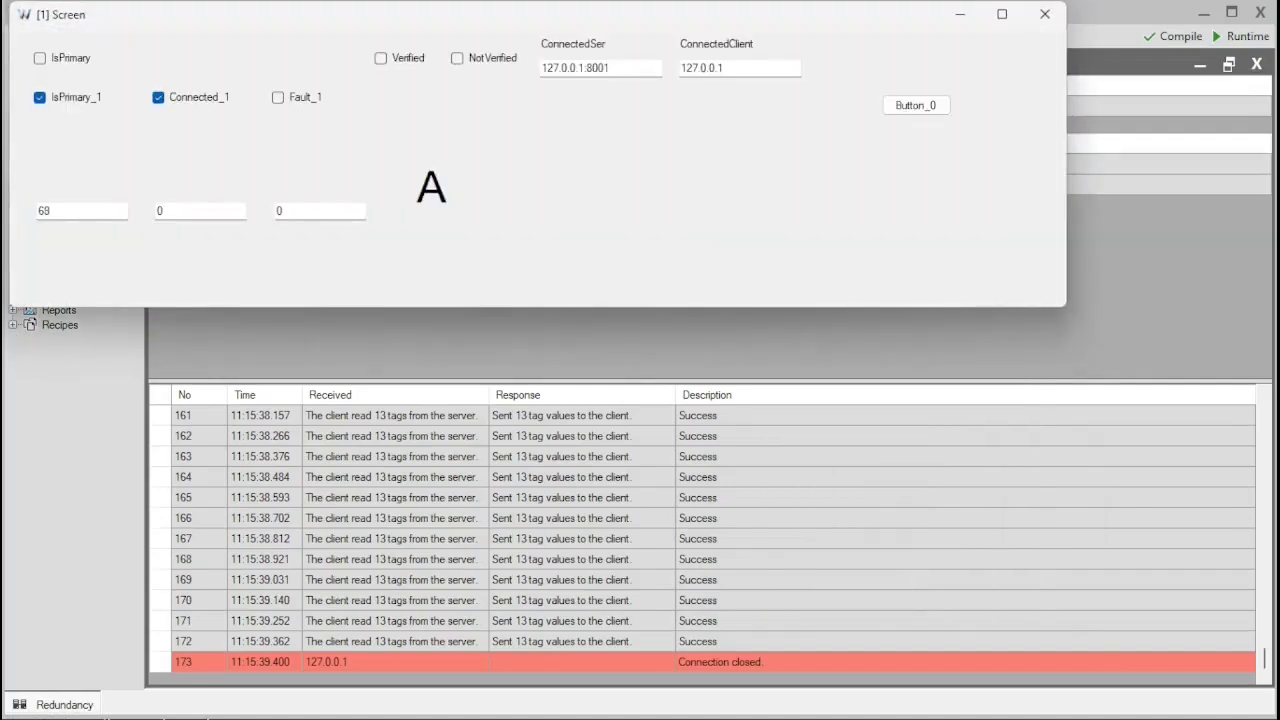
- Stack runtime windows A and B, compare their connected addresses, then close window A
left_click_drag(569, 26, 603, 355)
left_click_drag(521, 15, 555, 25)
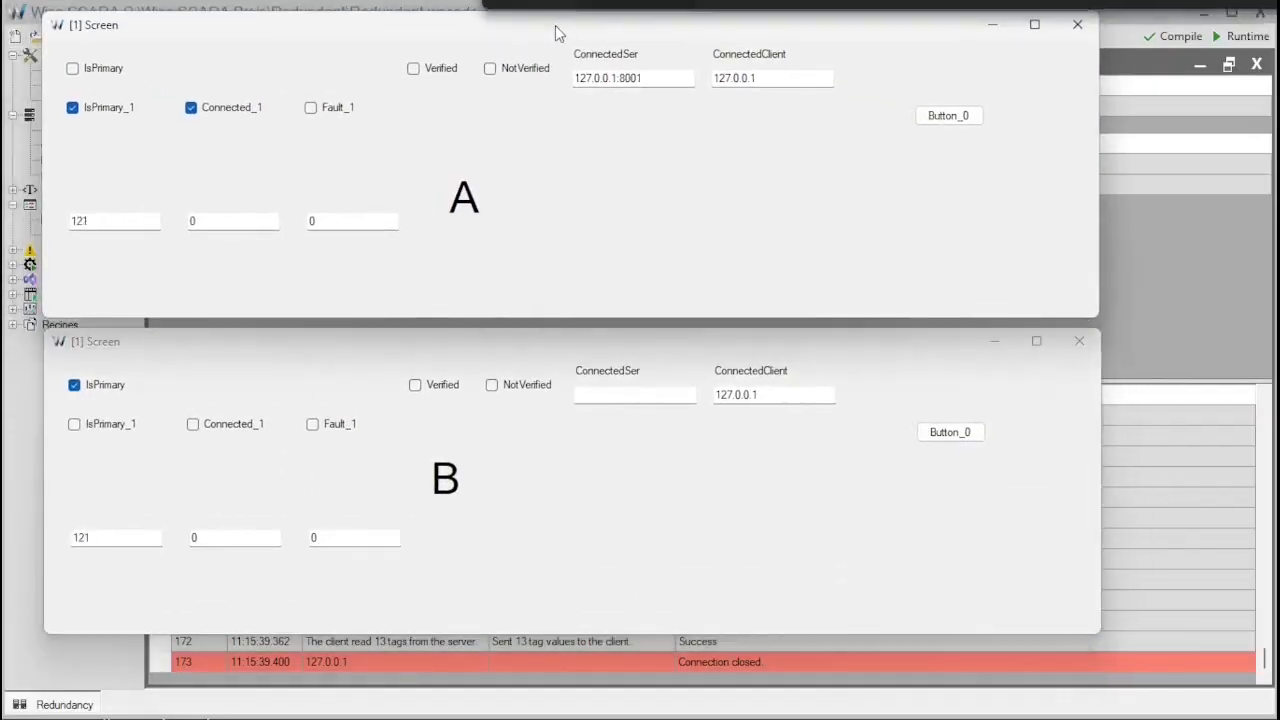
left_click(595, 504)
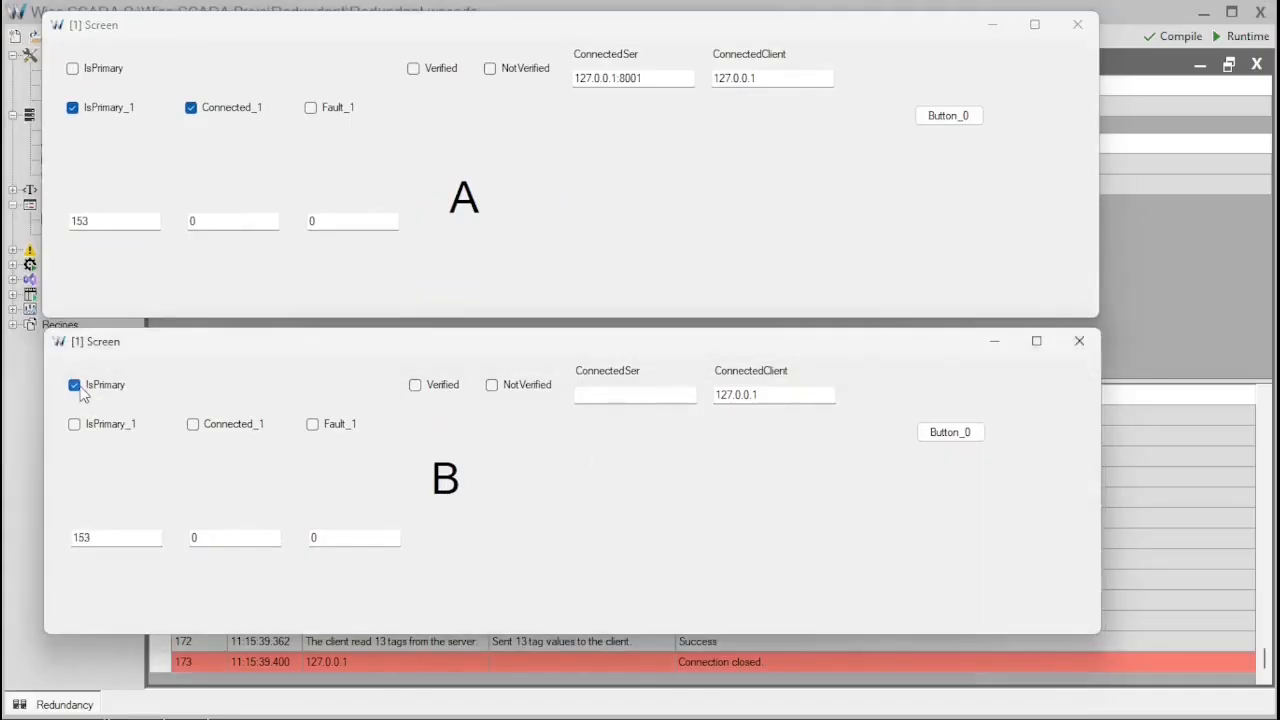
left_click(537, 187)
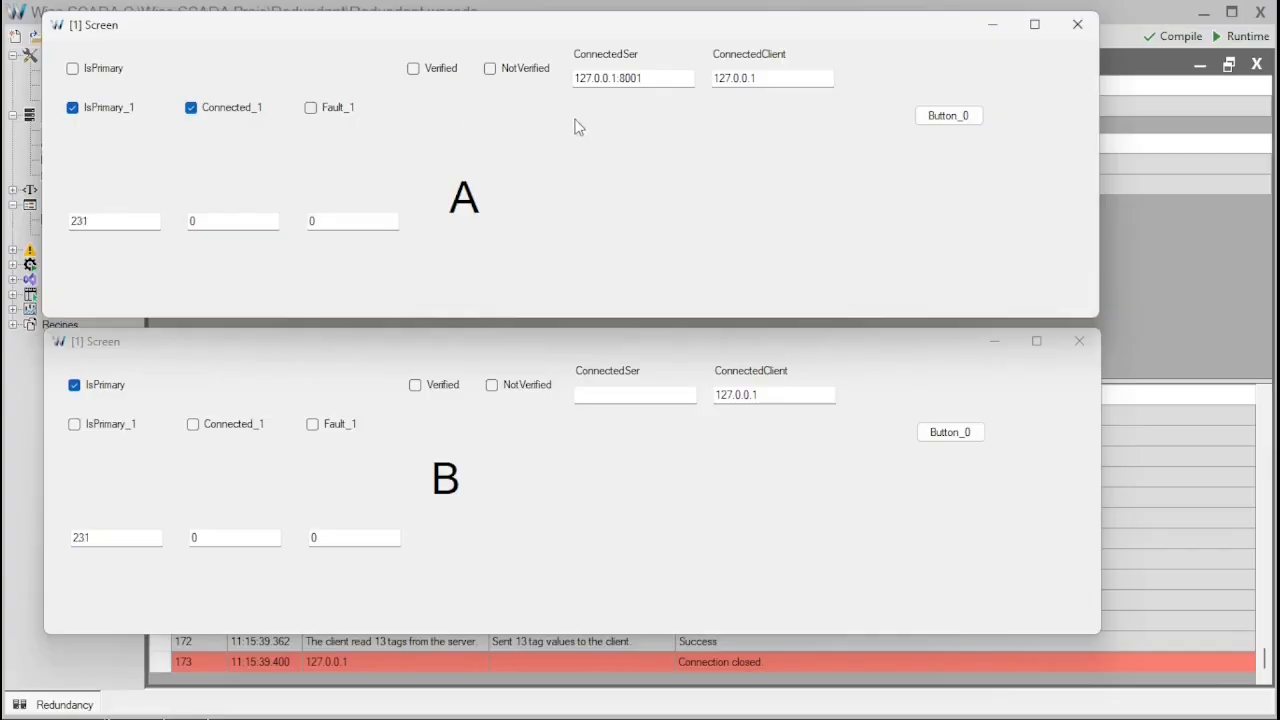
double_click(668, 77)
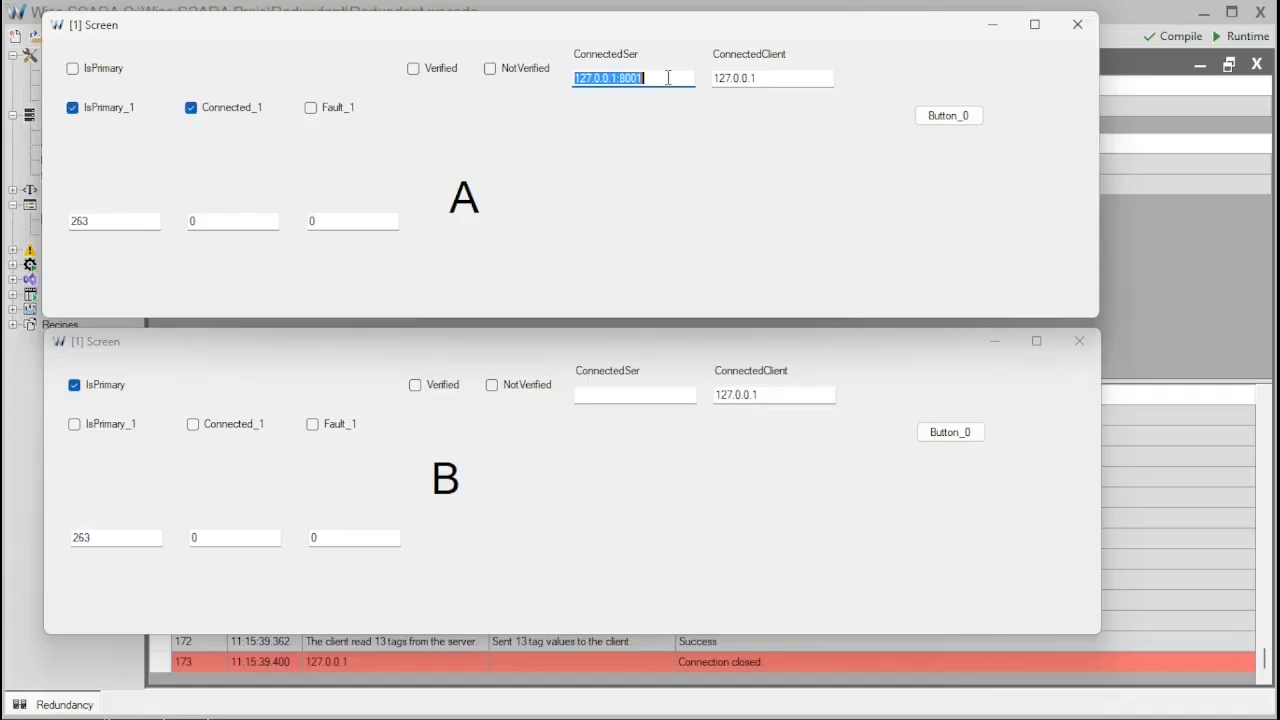
left_click(747, 122)
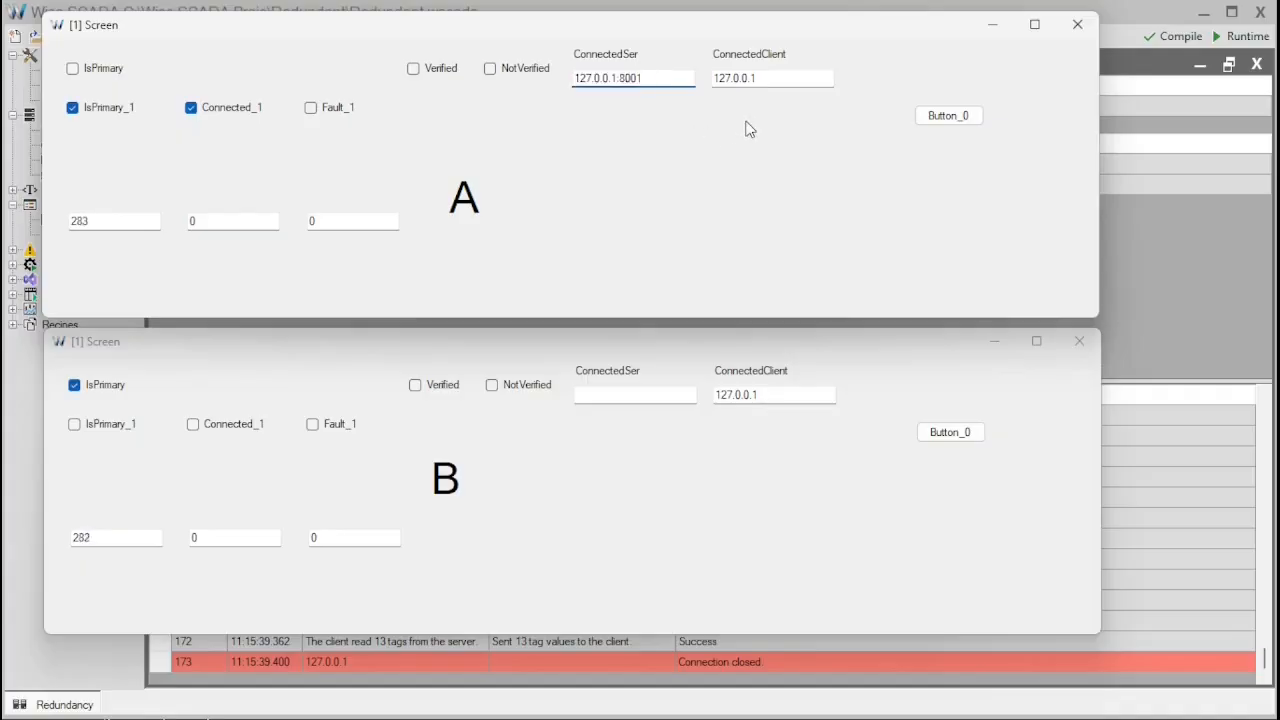
double_click(785, 399)
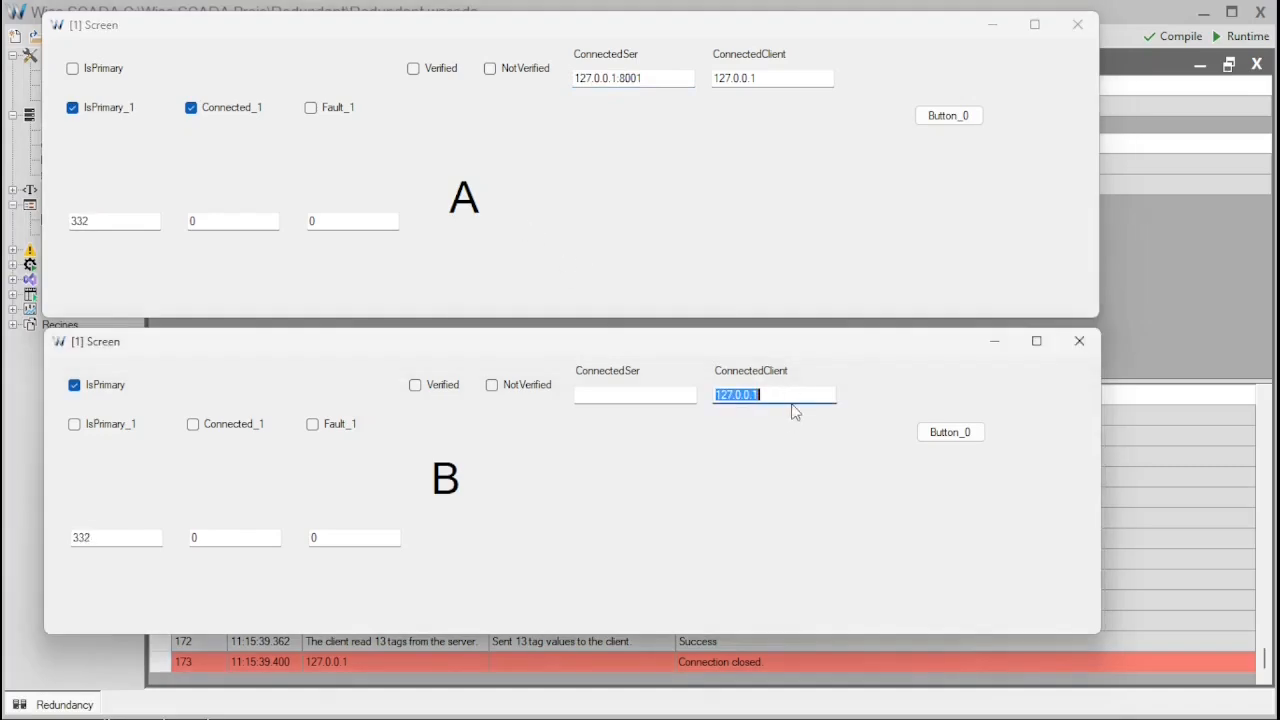
left_click(752, 255)
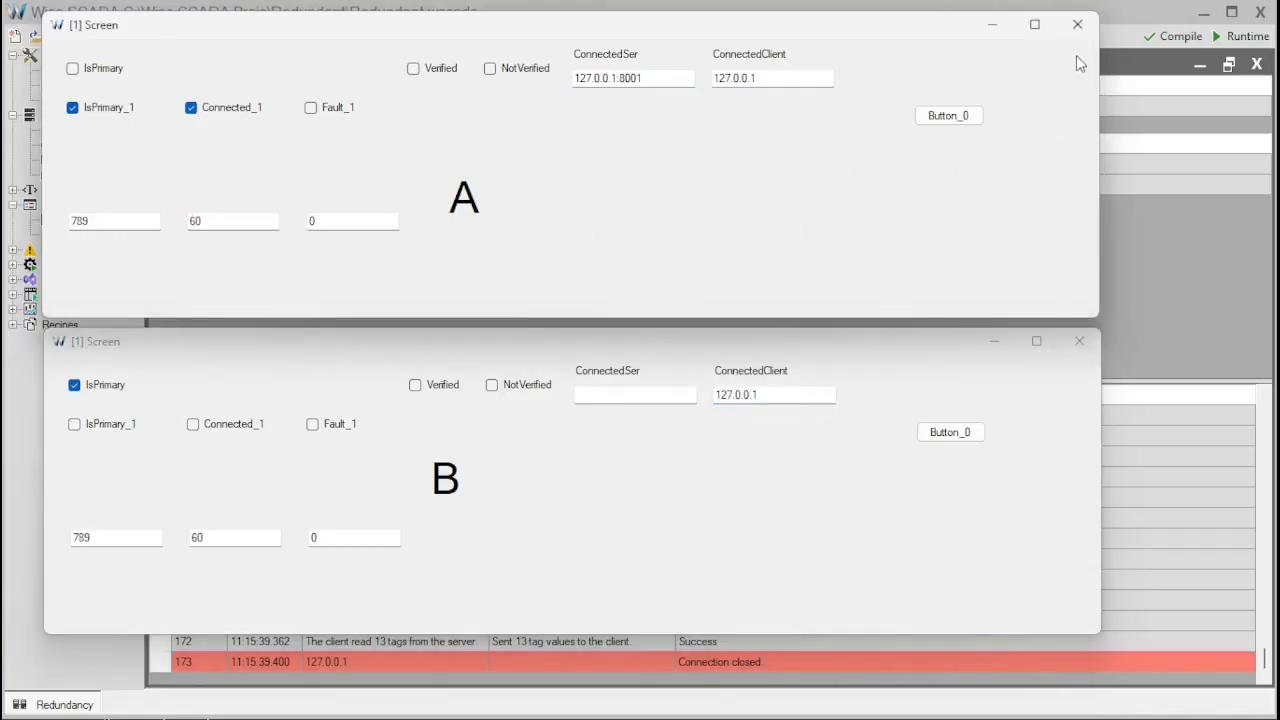
left_click(1078, 25)
- Close runtime window B and review the [1] Network tag list before closing it
left_click(1079, 341)
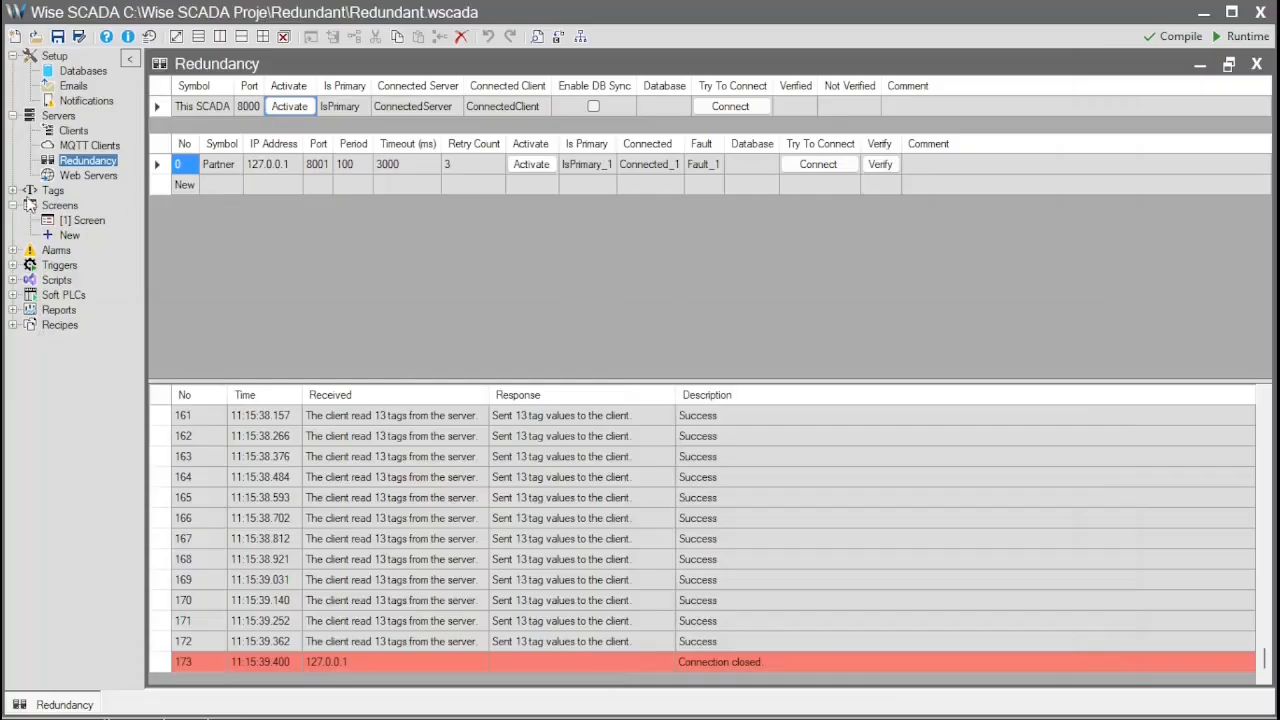
left_click(12, 190)
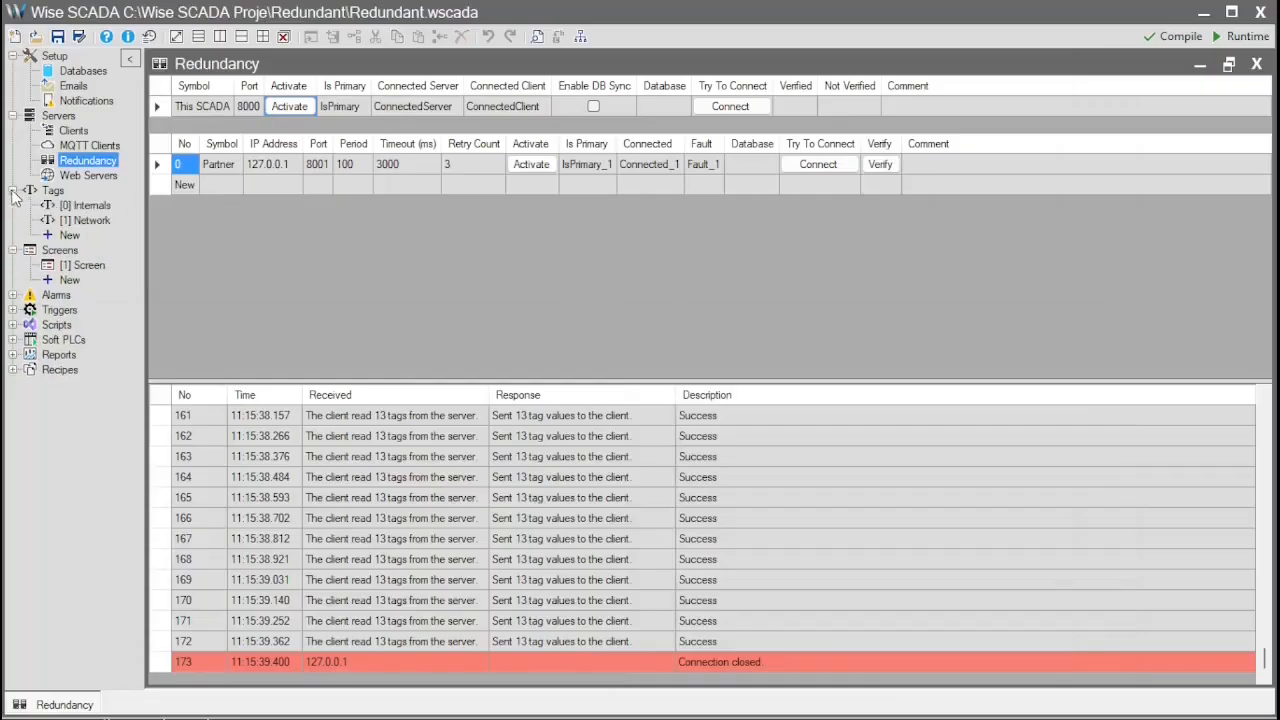
left_click(83, 222)
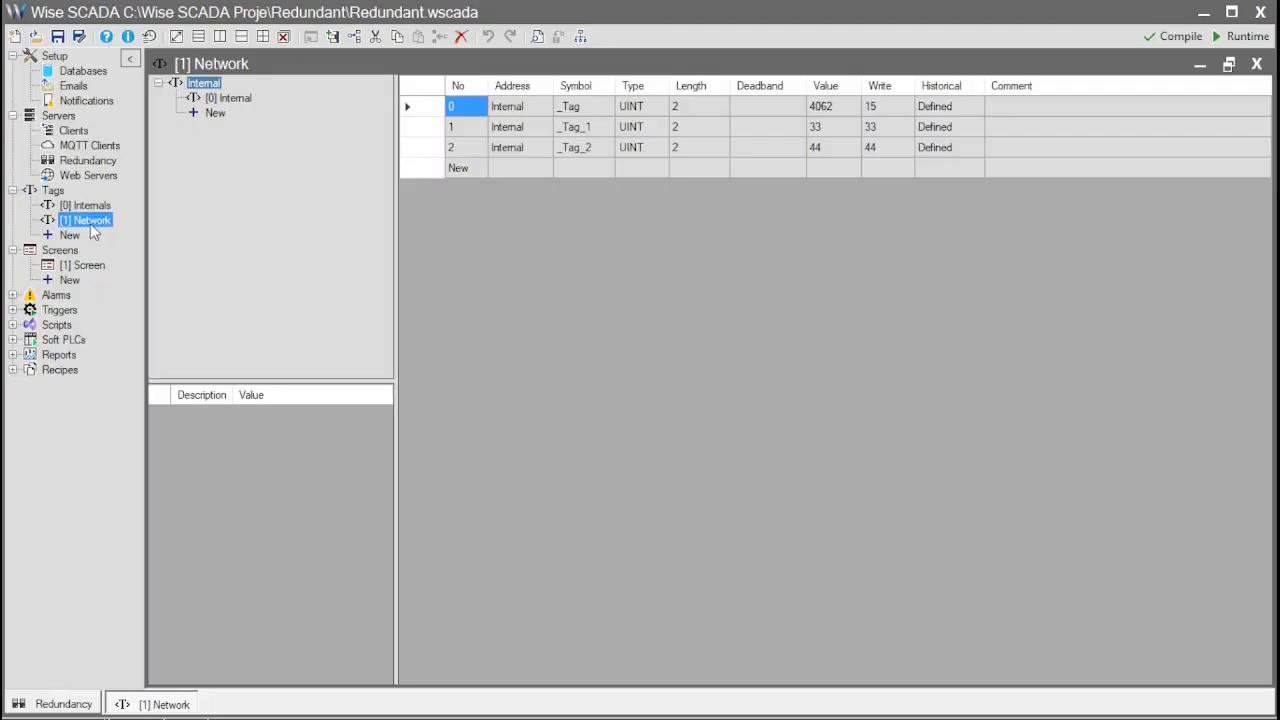
left_click(1257, 66)
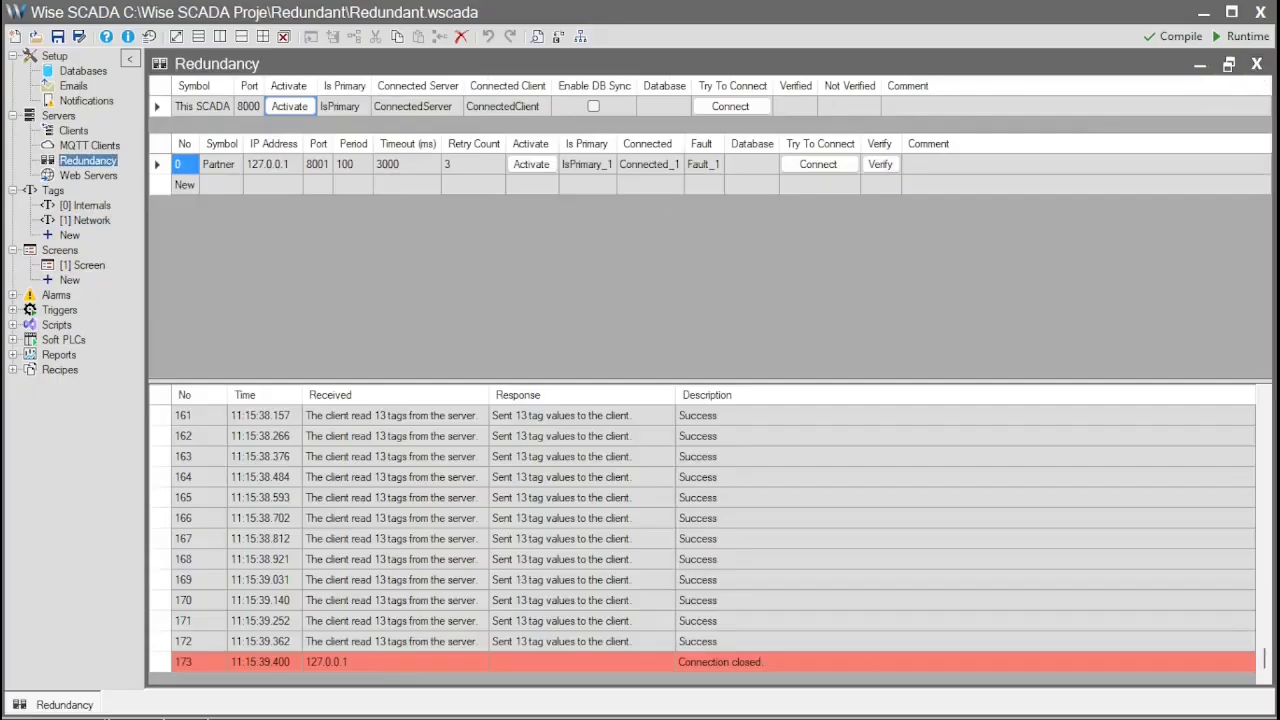
- Open and close [1] Screen, then bring up the Databases page showing DatabaseA
left_click(524, 304)
left_click(82, 265)
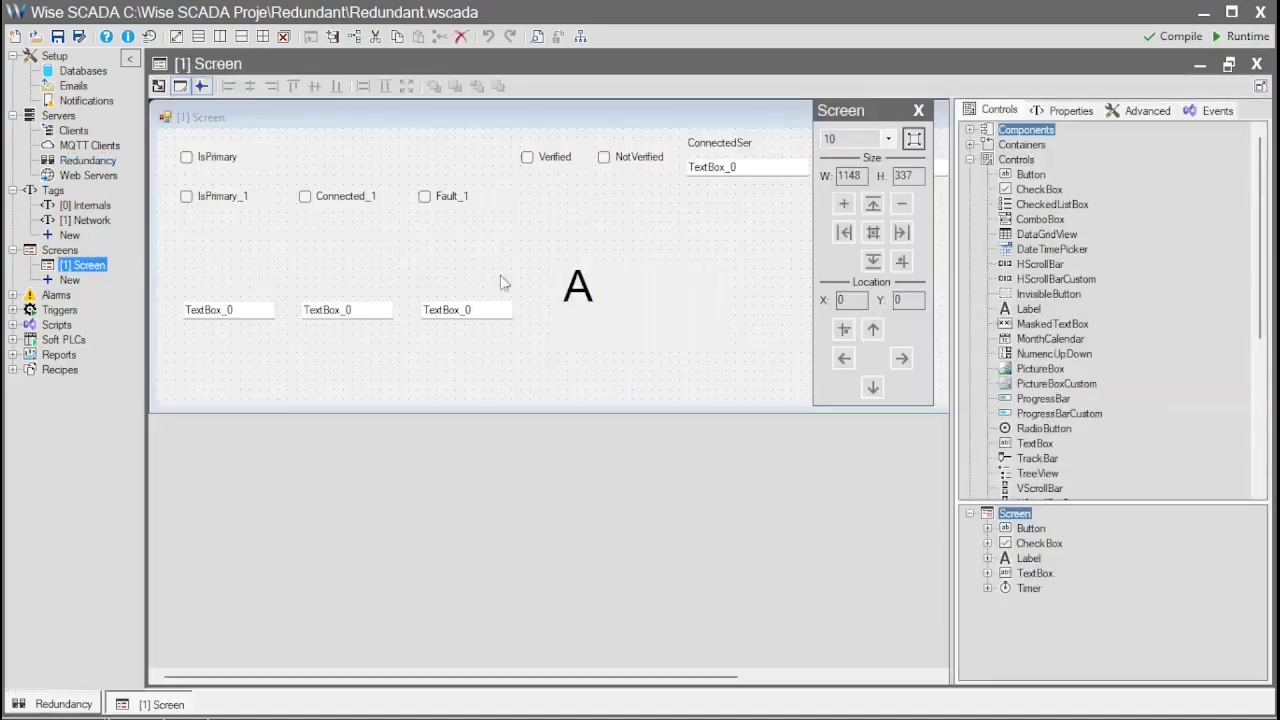
left_click(1257, 63)
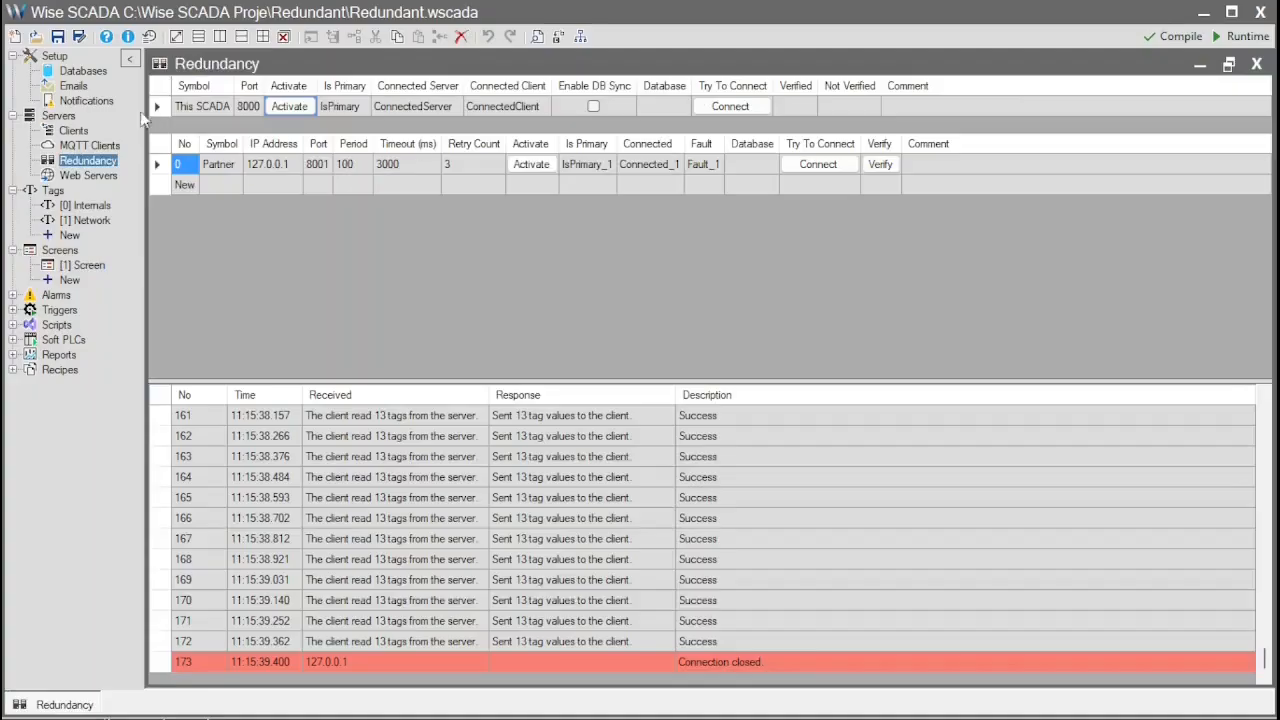
left_click(90, 74)
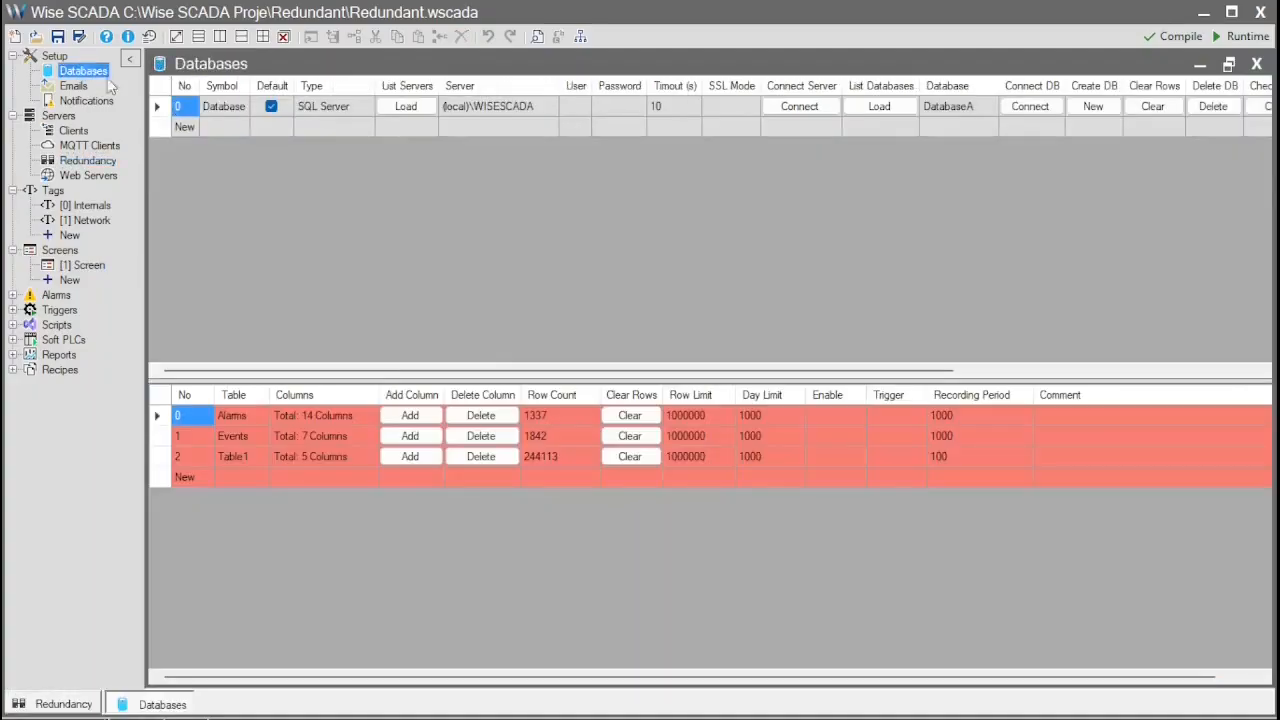
- Add a second SQL Server database entry, Database (1), to the Redundant project
left_click(946, 112)
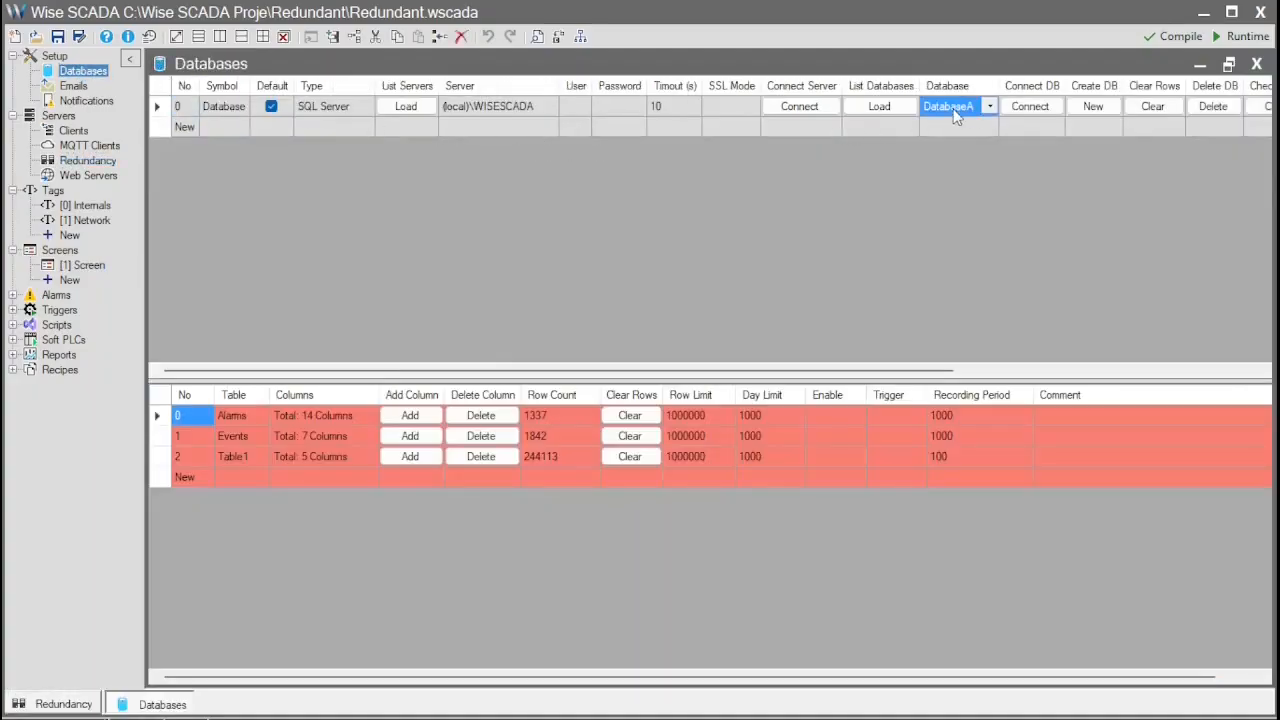
double_click(188, 127)
left_click_drag(341, 106, 344, 127)
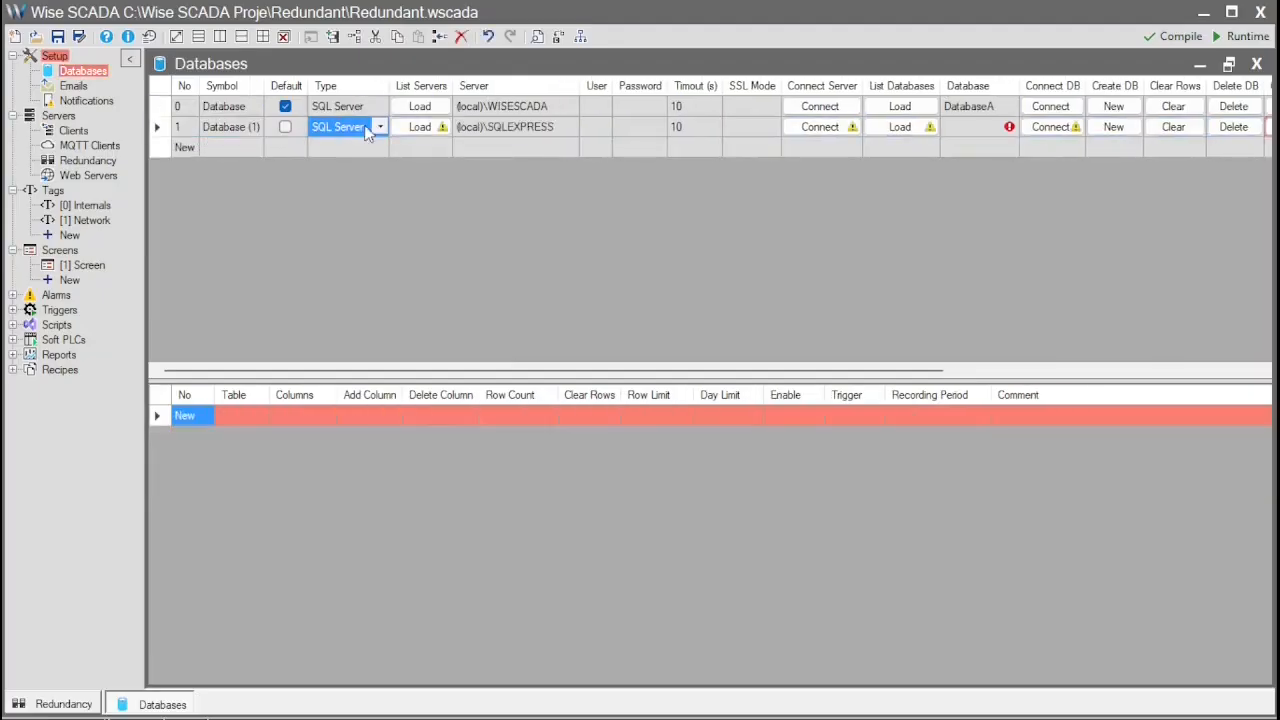
left_click(900, 130)
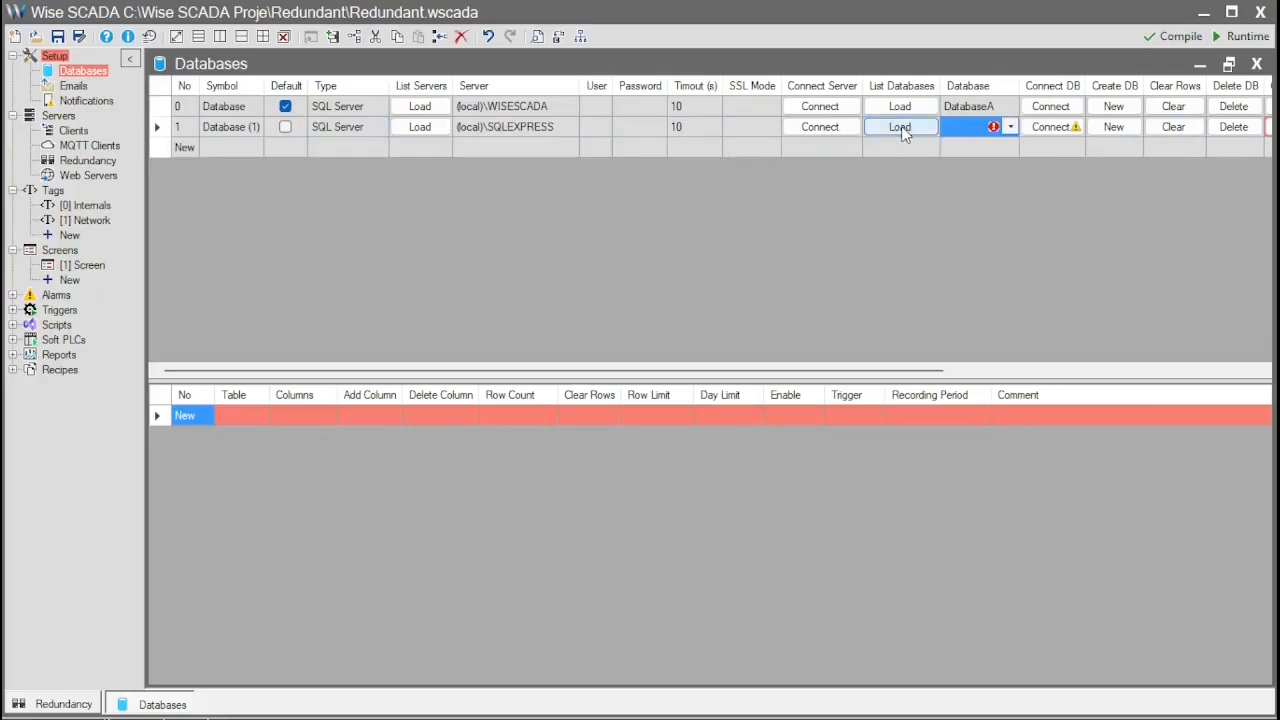
left_click(1010, 127)
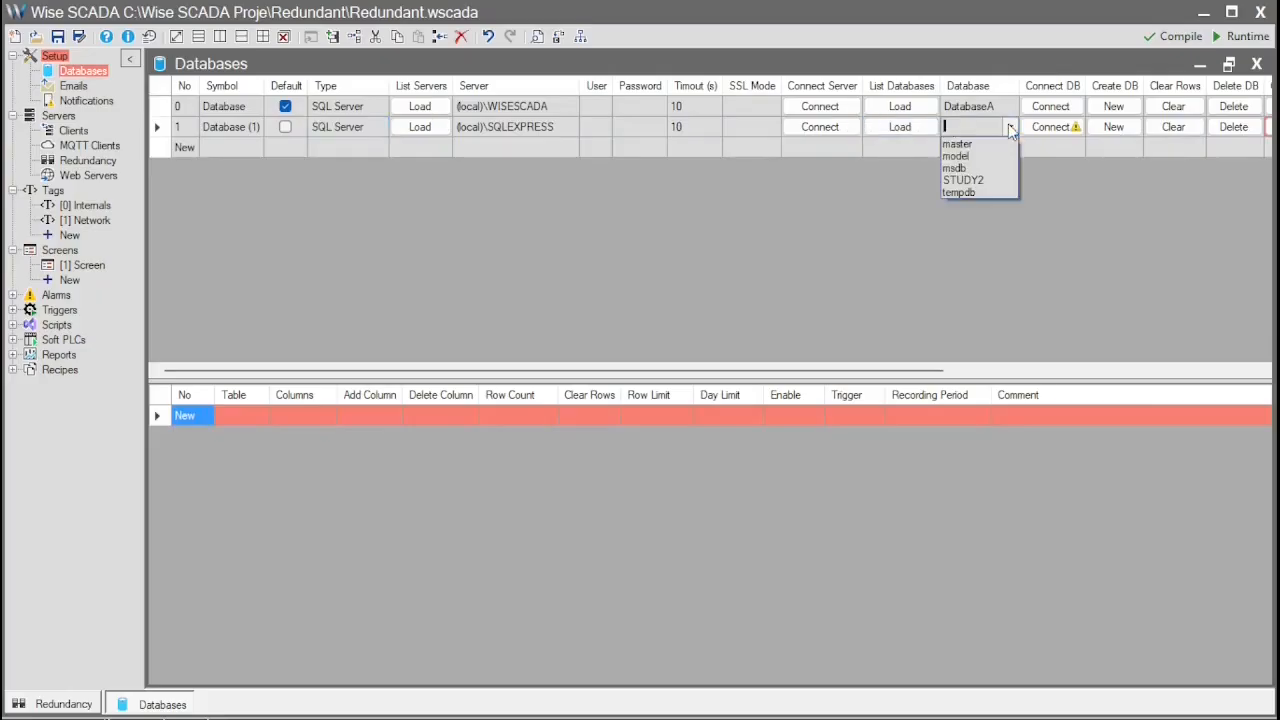
left_click(1010, 127)
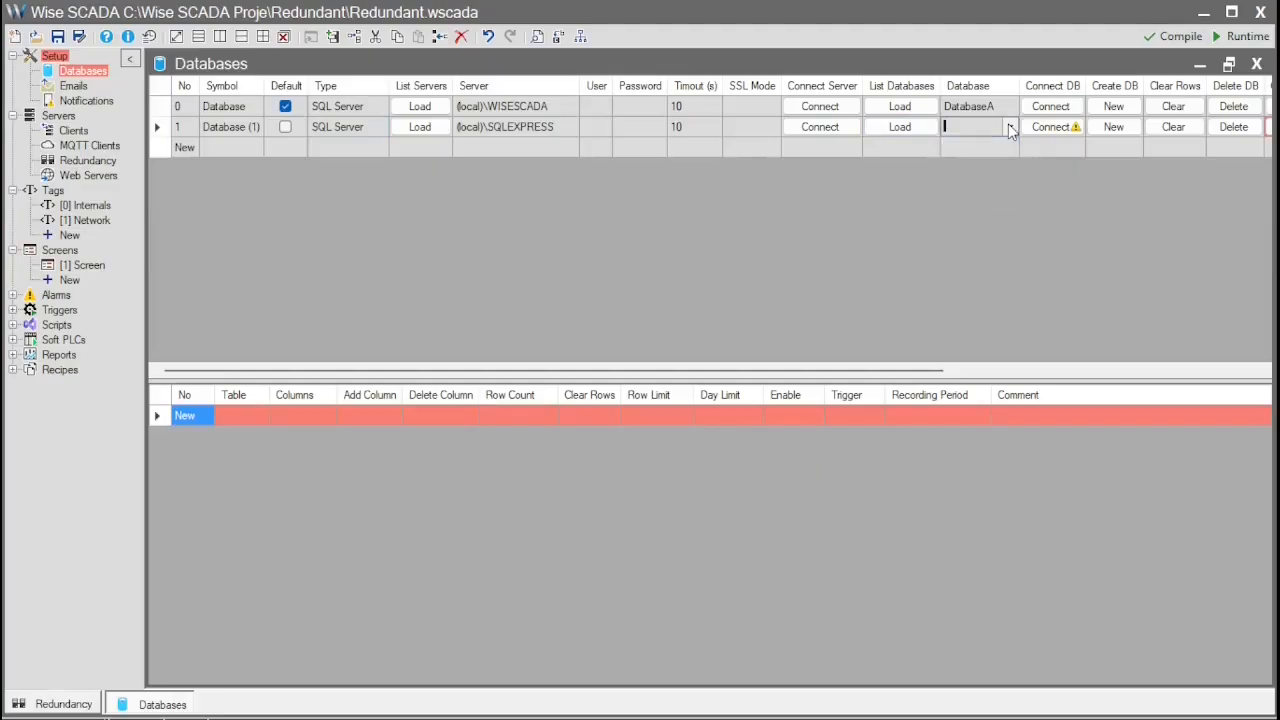
- Point the second entry's server at (local)\WISESCADA, reload its database list, and cancel the New DB prompt
left_click(508, 112)
key("ctrl+c")
left_click(514, 131)
key("ctrl+v")
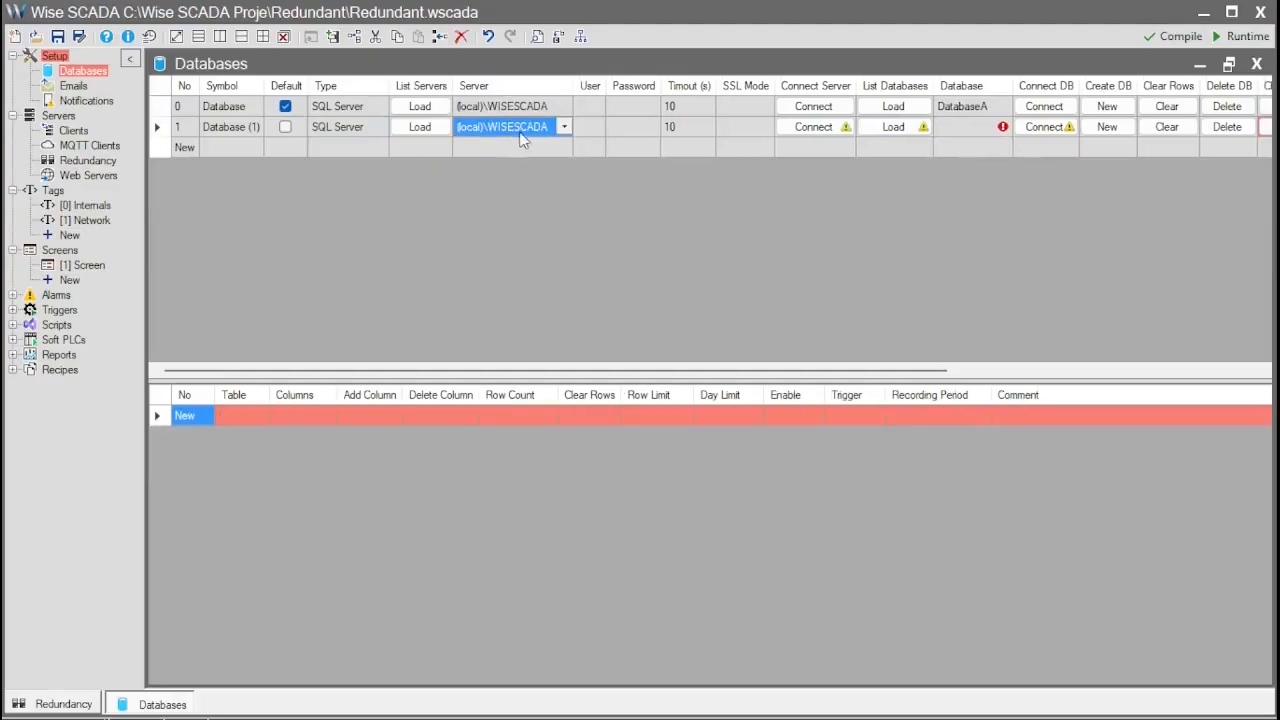
left_click(893, 127)
left_click(975, 128)
left_click(1005, 128)
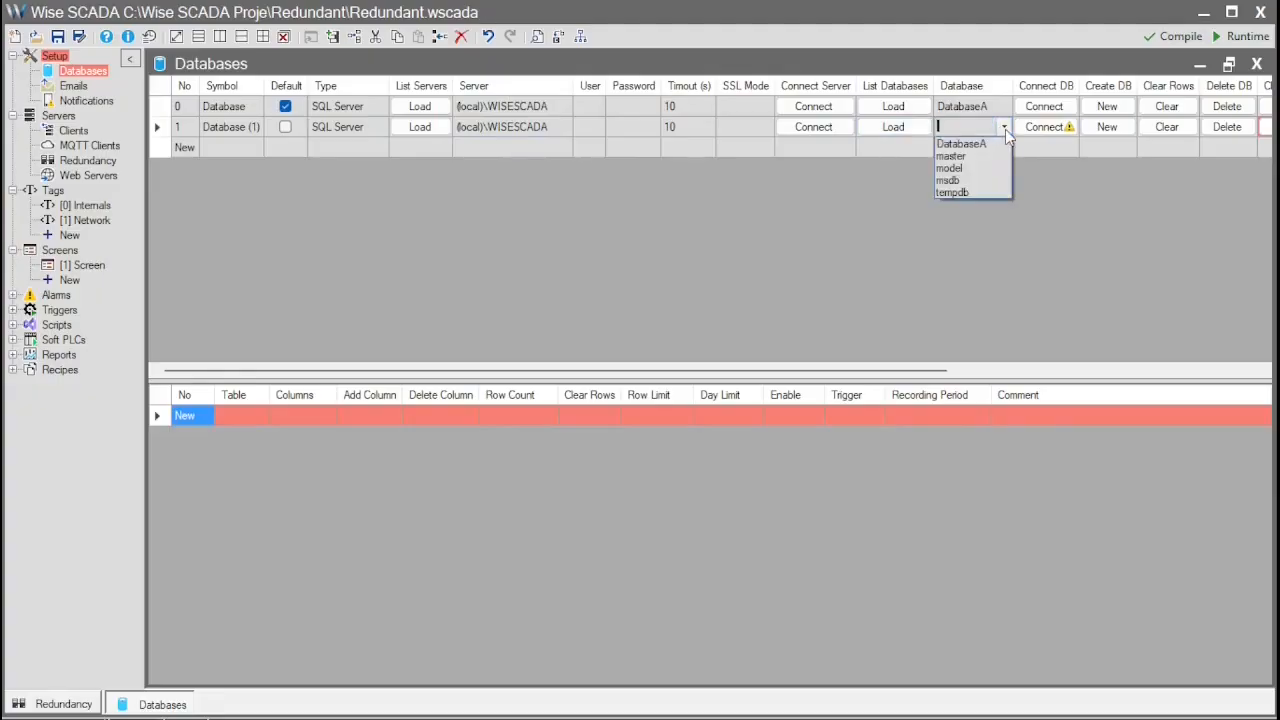
left_click(1114, 128)
left_click(1115, 127)
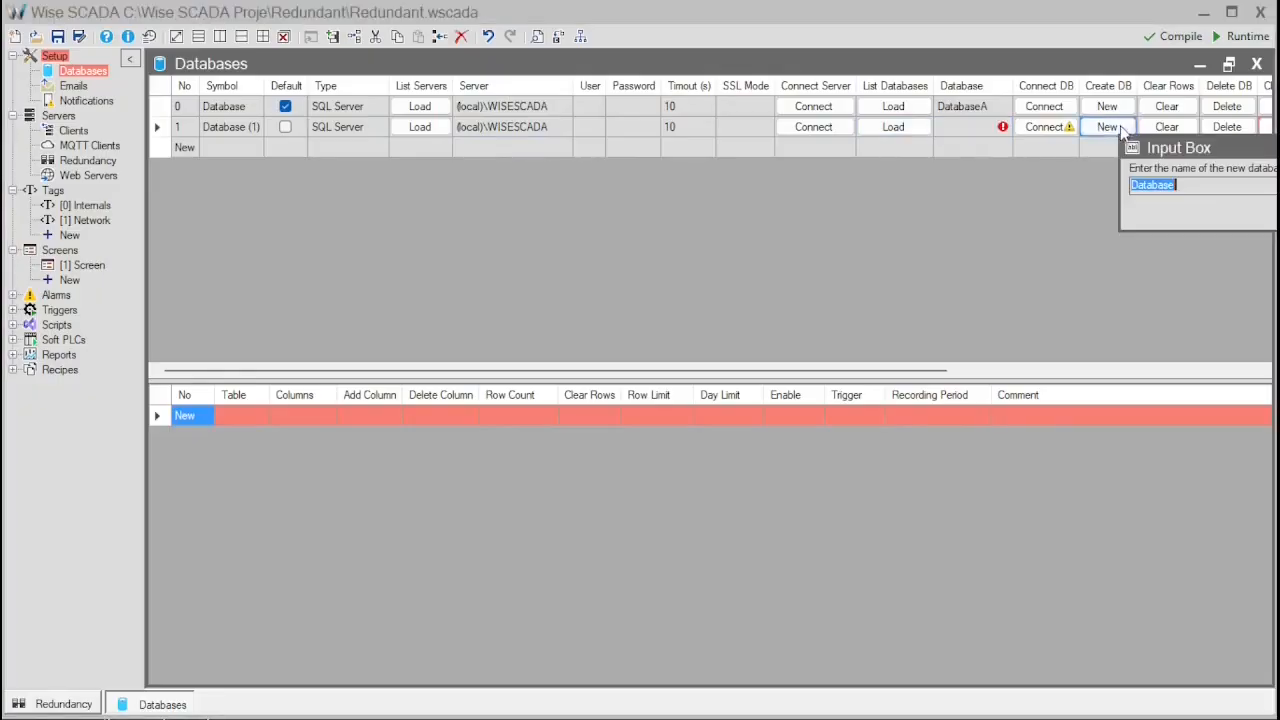
left_click(1215, 189)
key("Return")
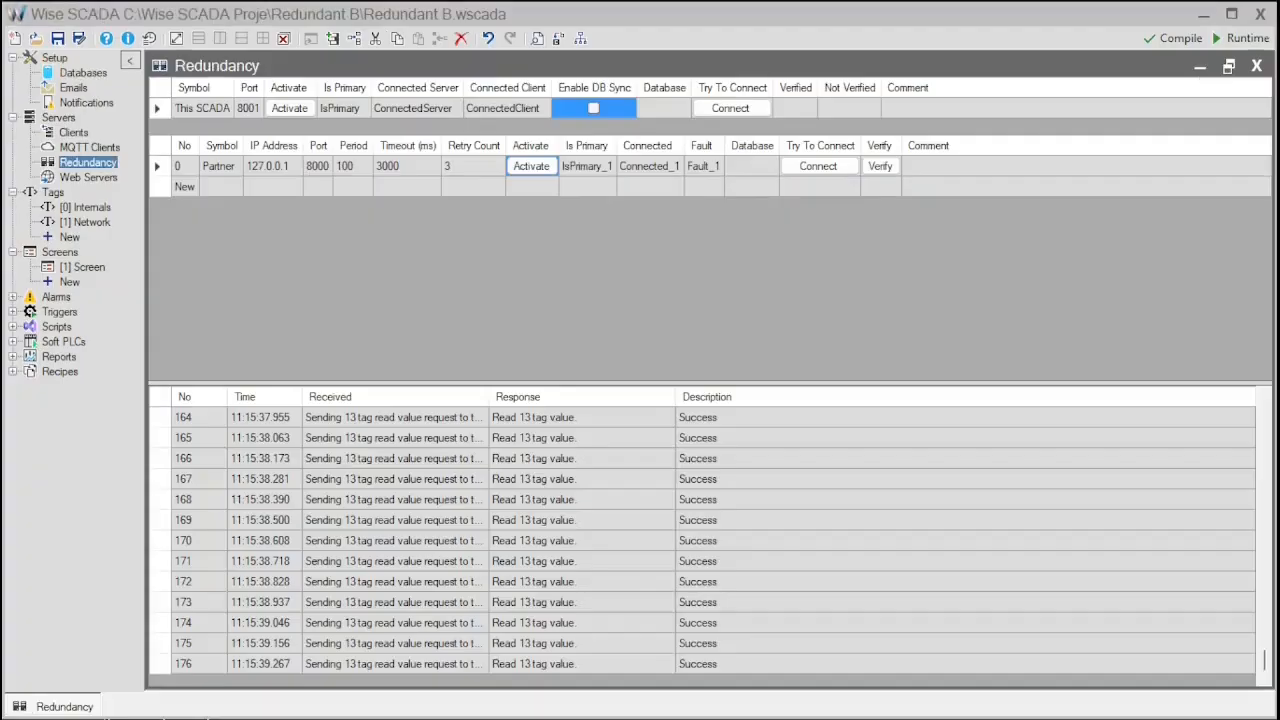
- Create a new database named DatabaseB for Redundant B and save the project
left_click(93, 76)
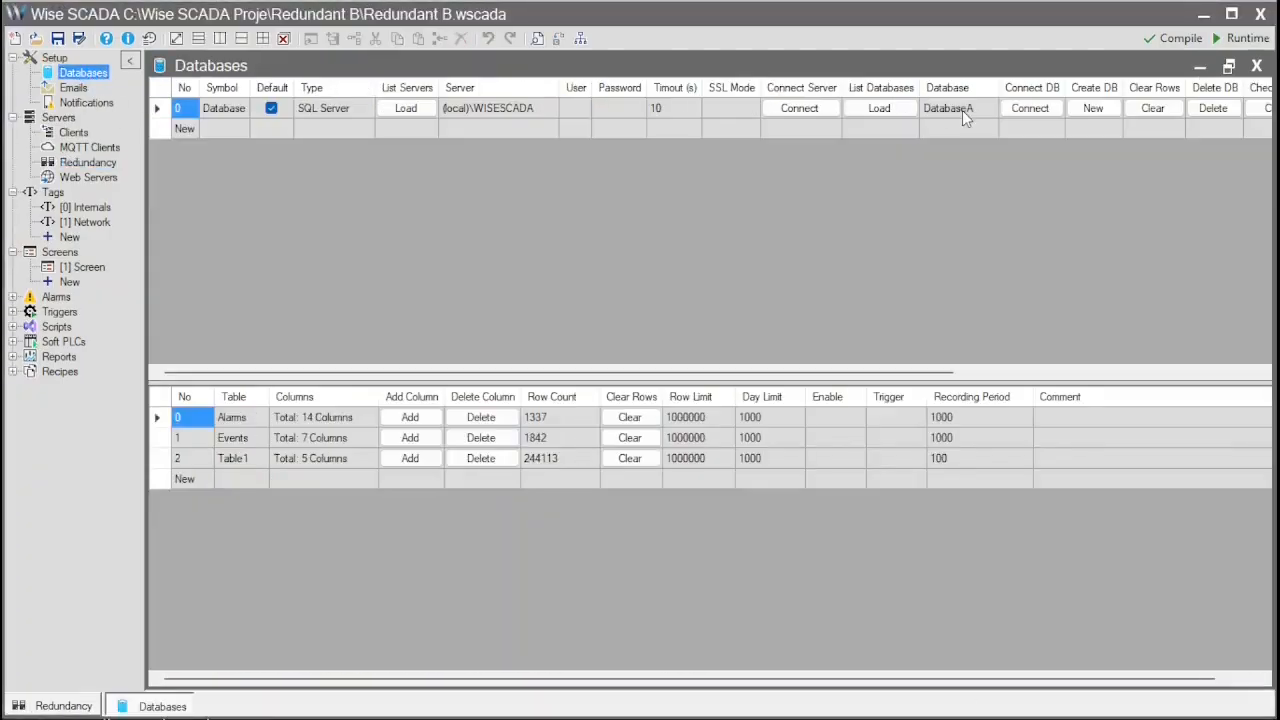
left_click(1093, 108)
left_click(1205, 170)
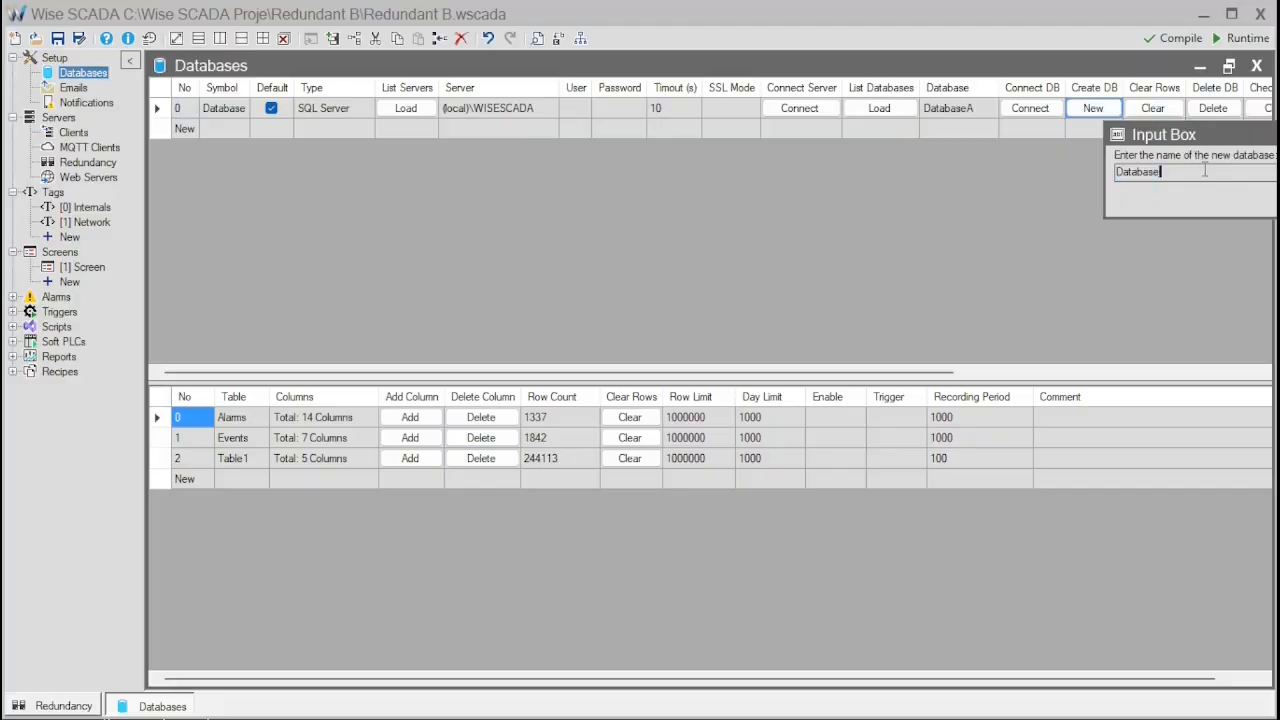
type("B")
key("Return")
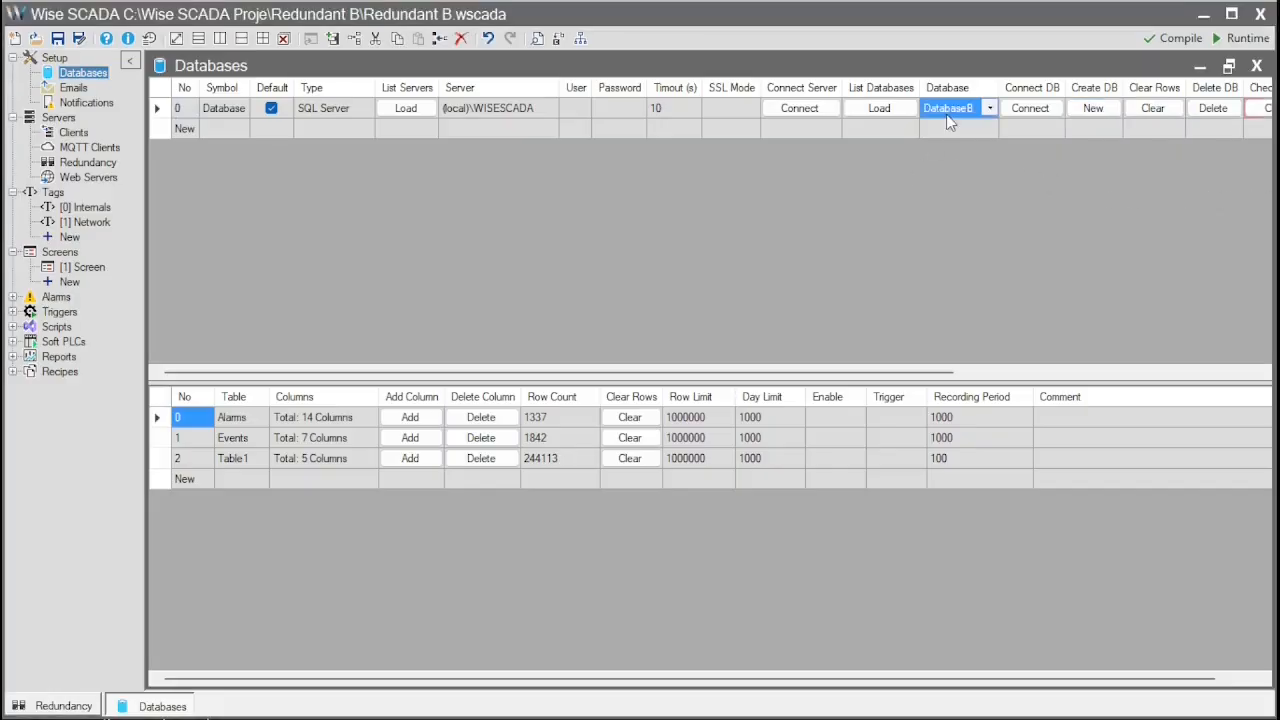
left_click(58, 39)
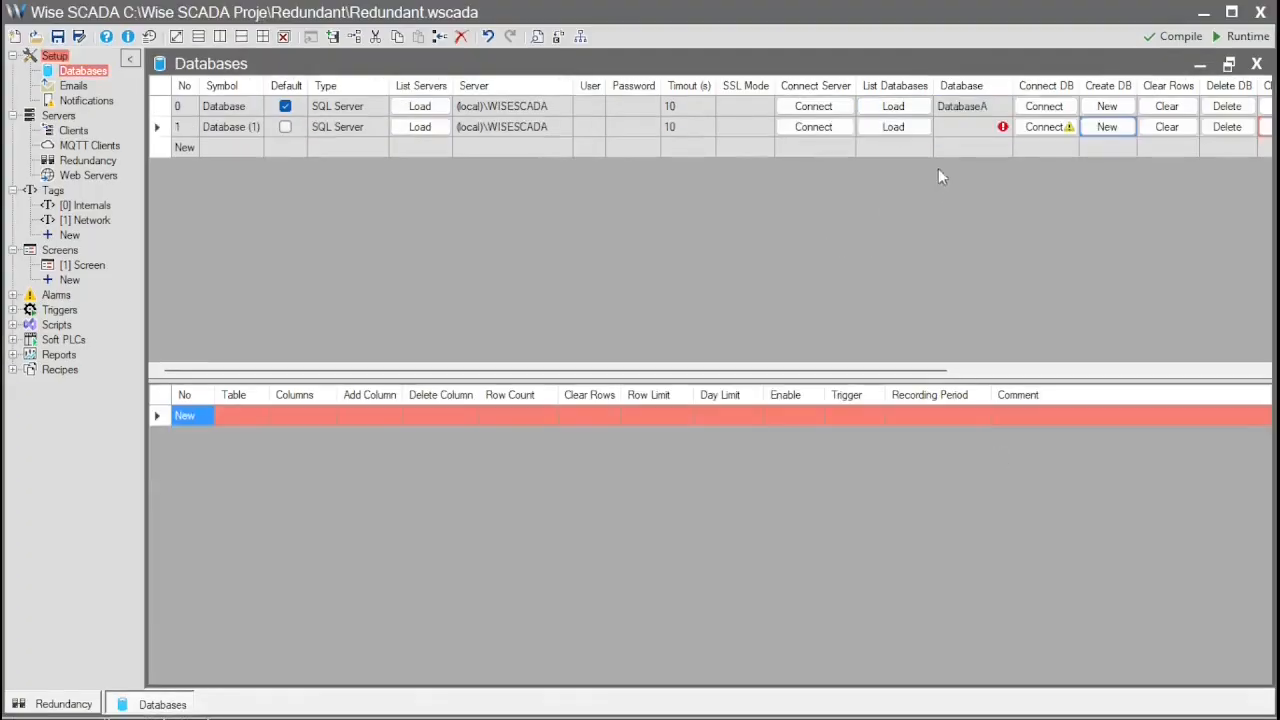
- Connect the second database entry to DatabaseB
left_click(945, 128)
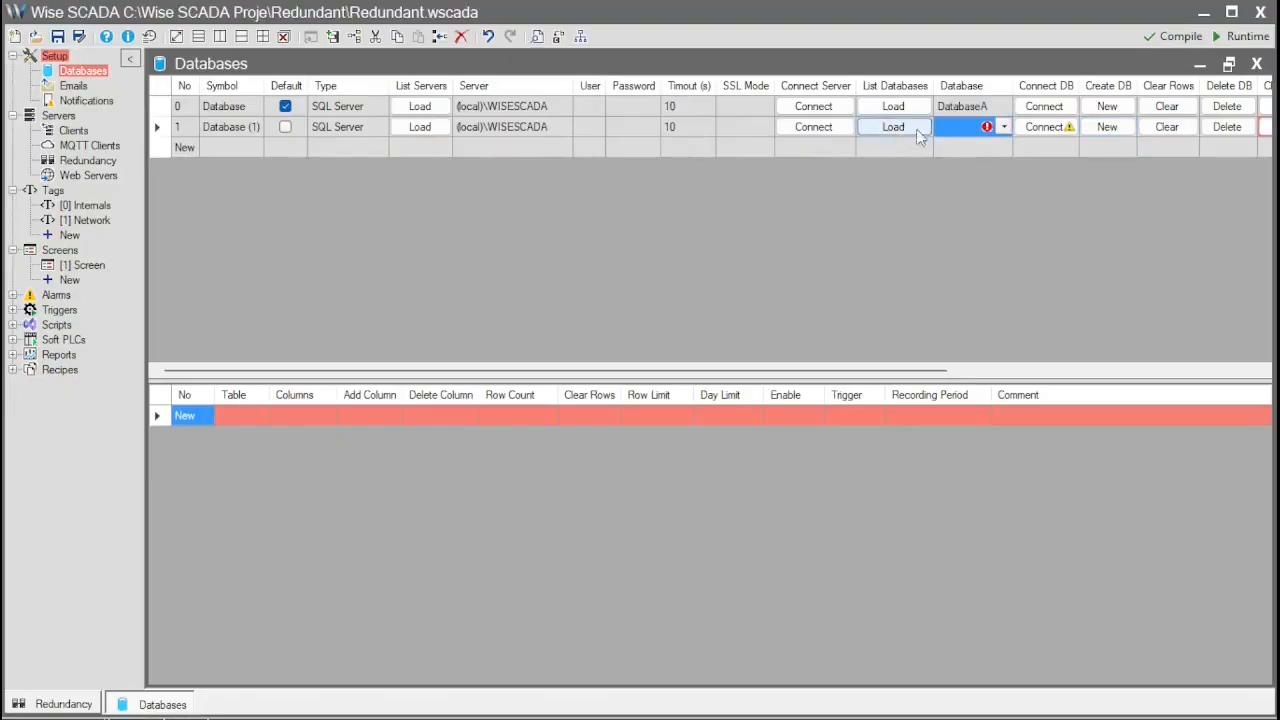
left_click(1004, 128)
left_click(980, 156)
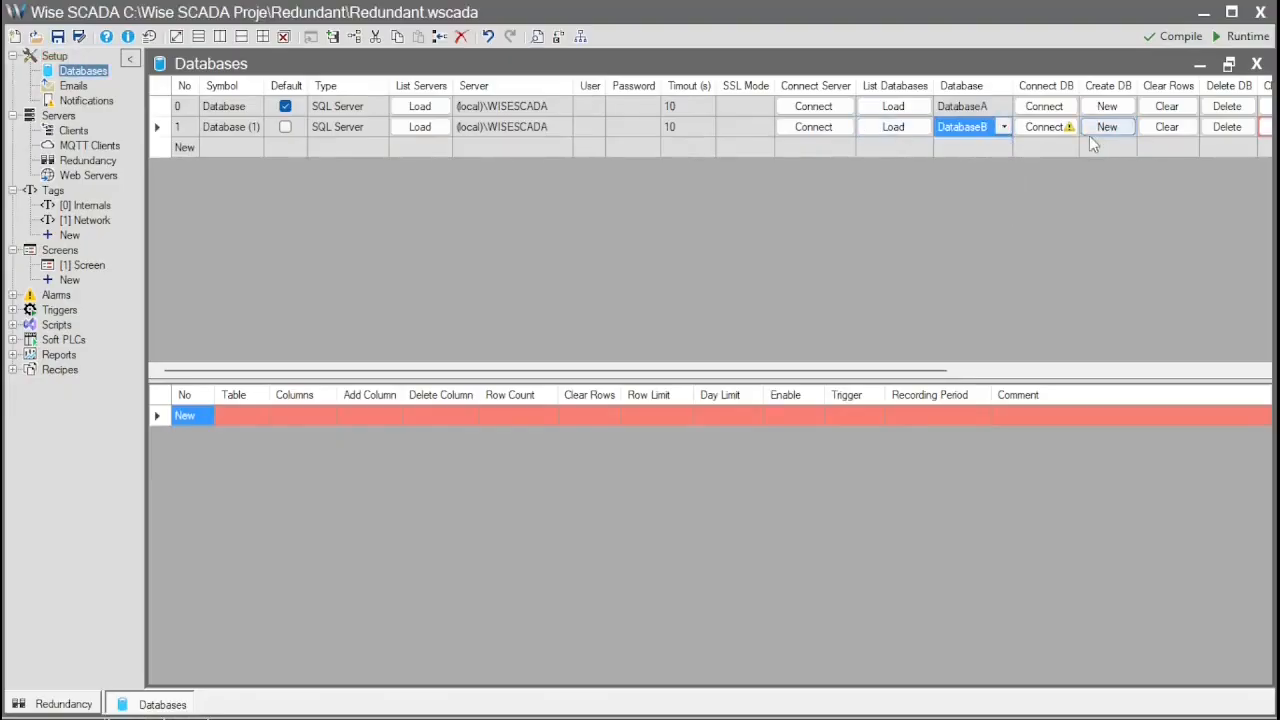
left_click(1050, 127)
left_click(966, 557)
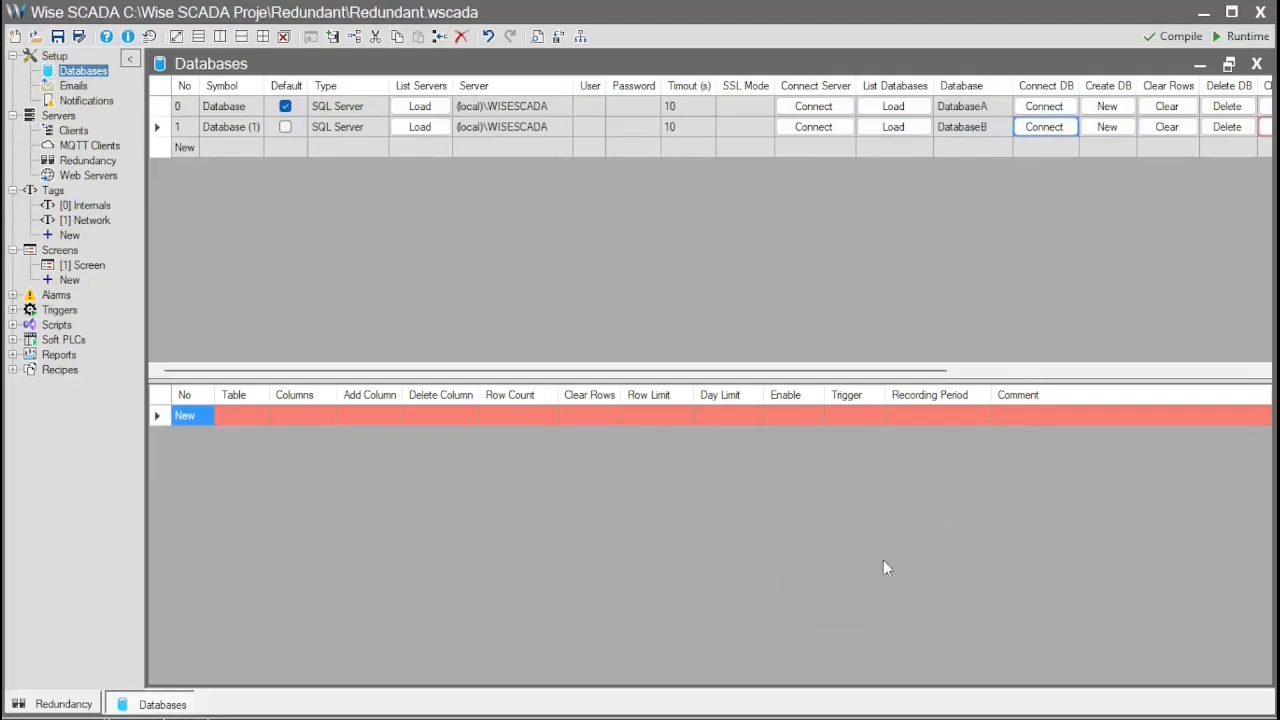
- Load DatabaseB's tables, set Alarms, Events and Table1 recording periods to 0, and close the page
left_click_drag(894, 371, 1150, 371)
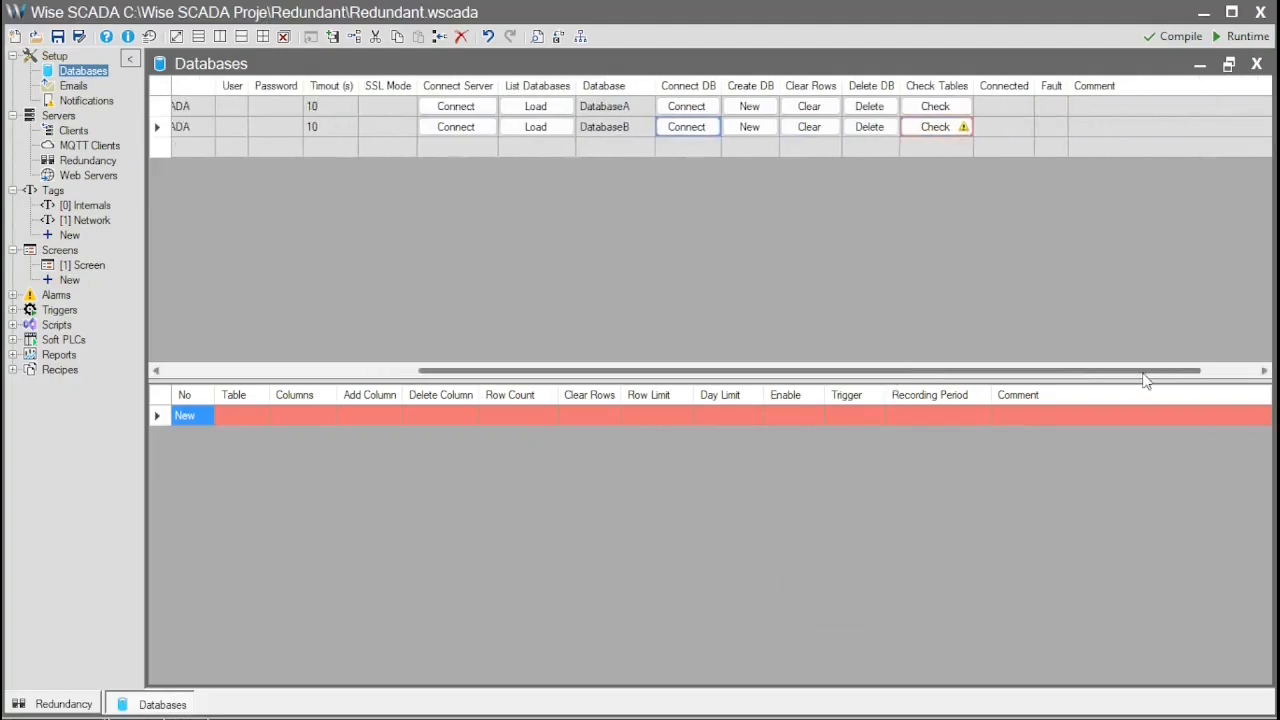
left_click(921, 135)
left_click_drag(760, 371, 498, 371)
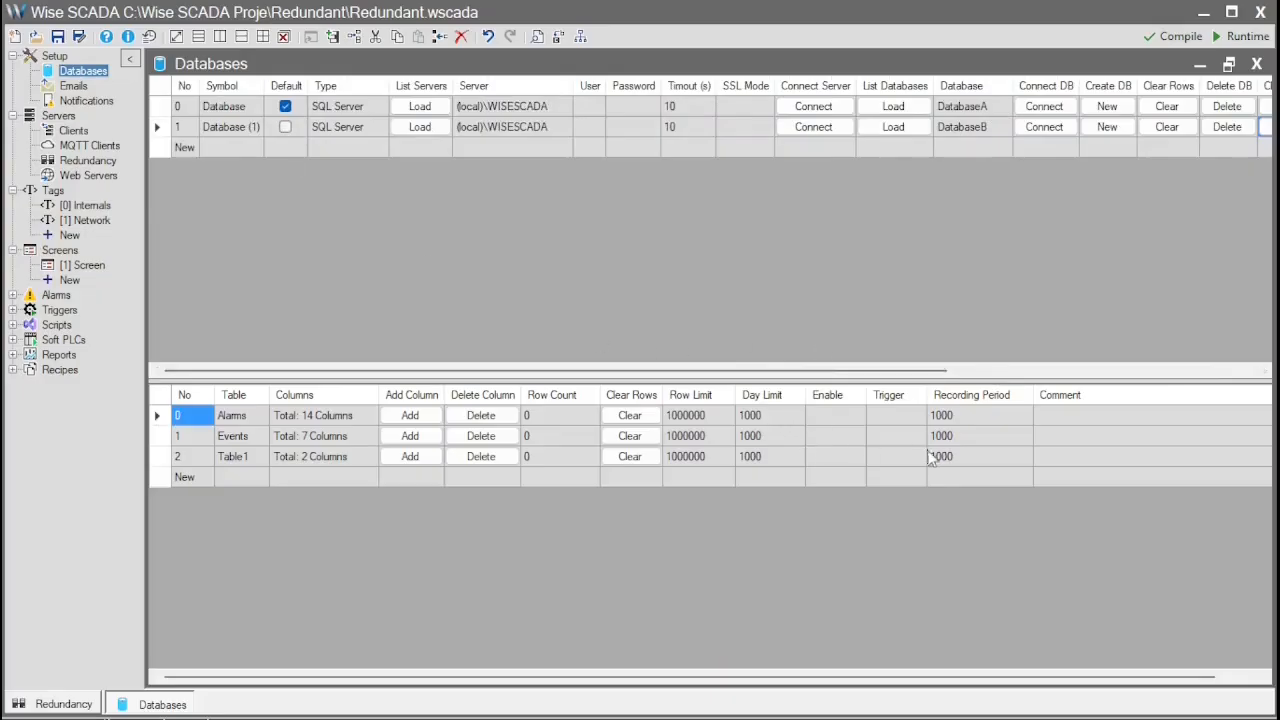
left_click(960, 415)
type("0")
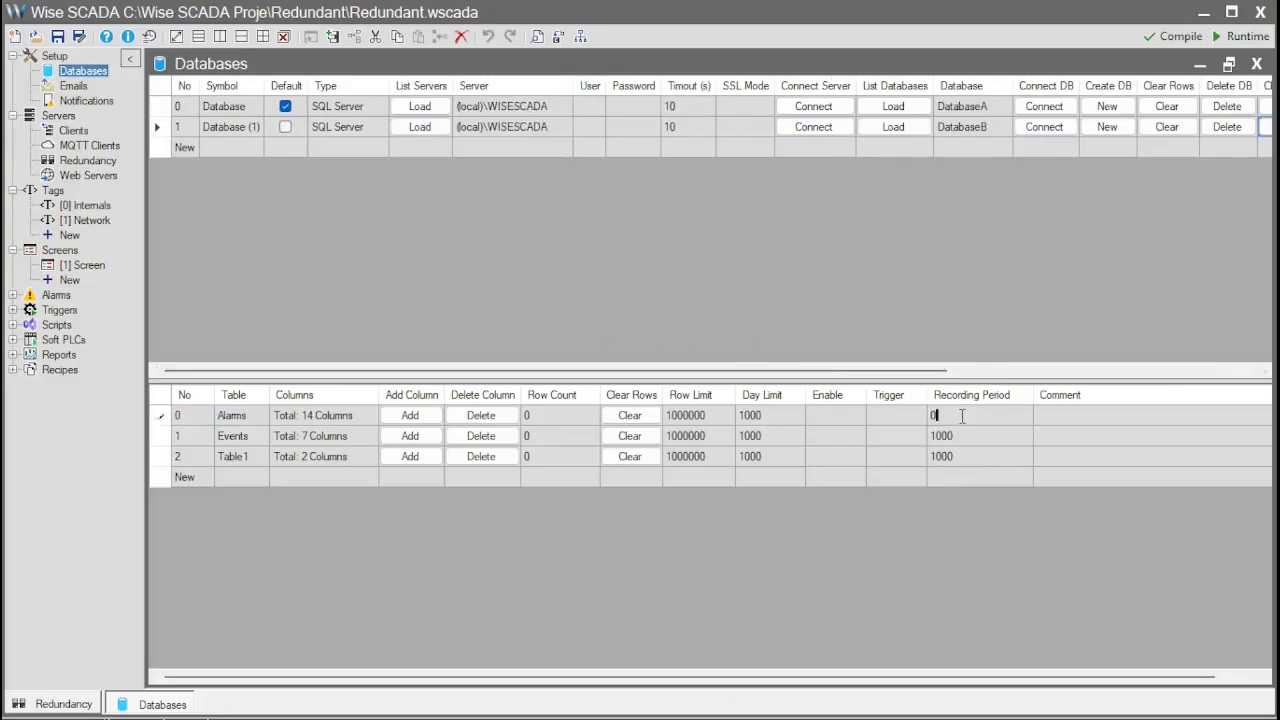
key("Down")
type("0")
key("Down")
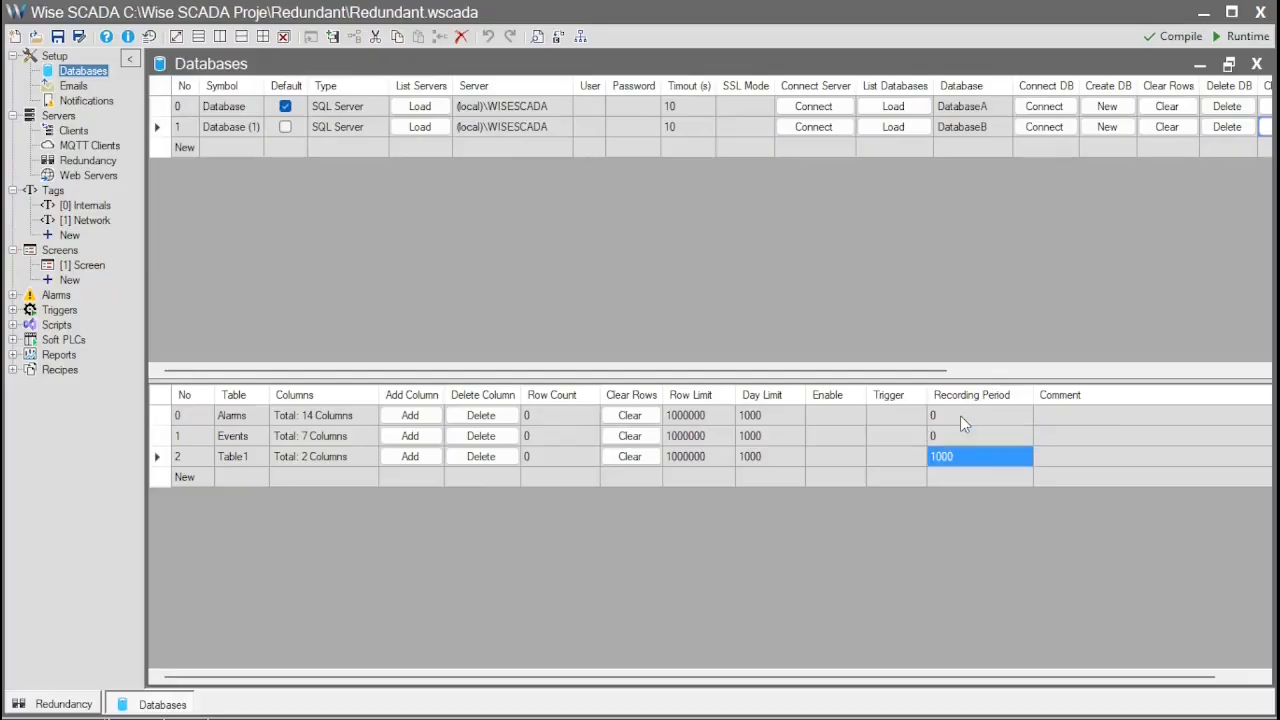
type("0")
key("Return")
left_click(587, 126)
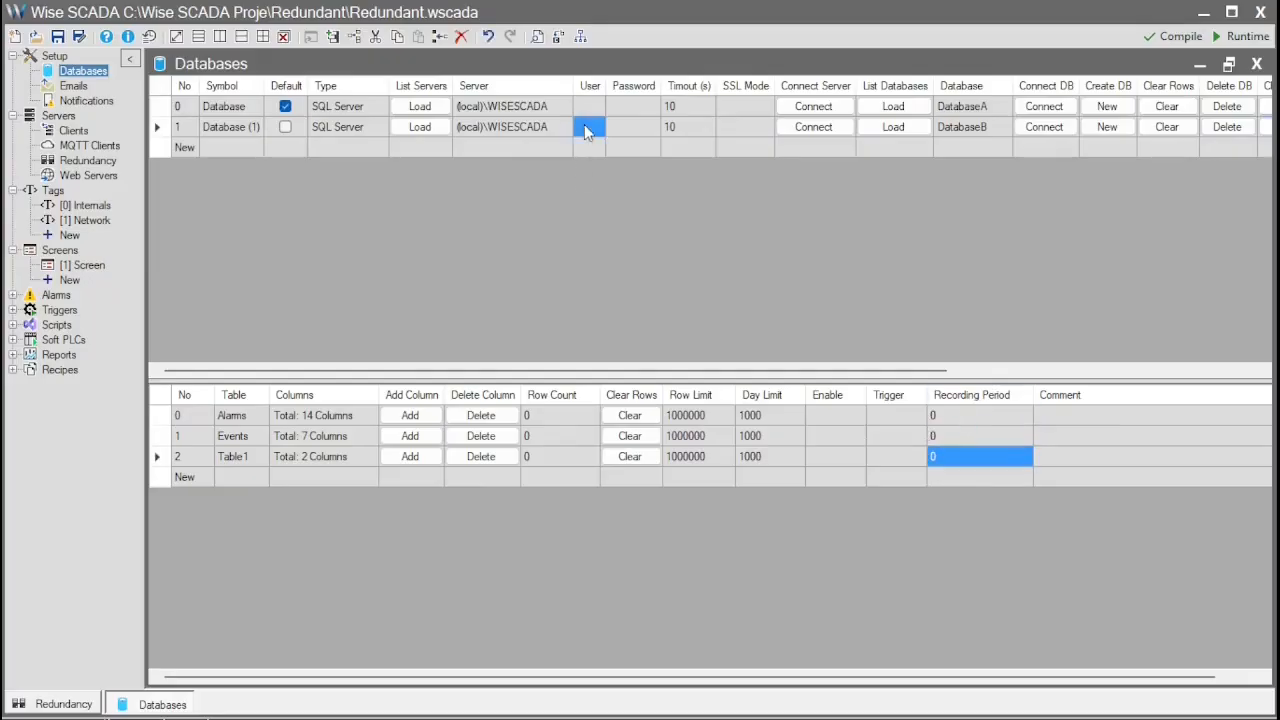
left_click(1256, 64)
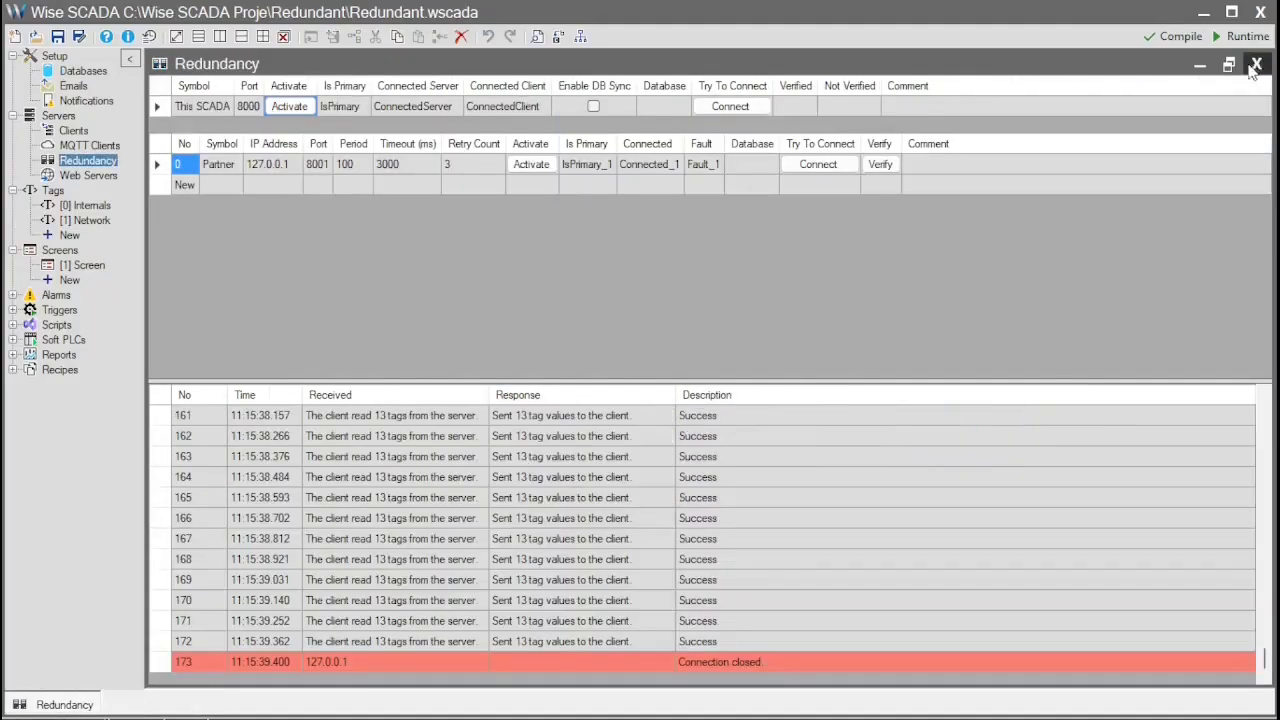
- Enable DB sync with Database for this SCADA and Database (1) for the partner
left_click(595, 105)
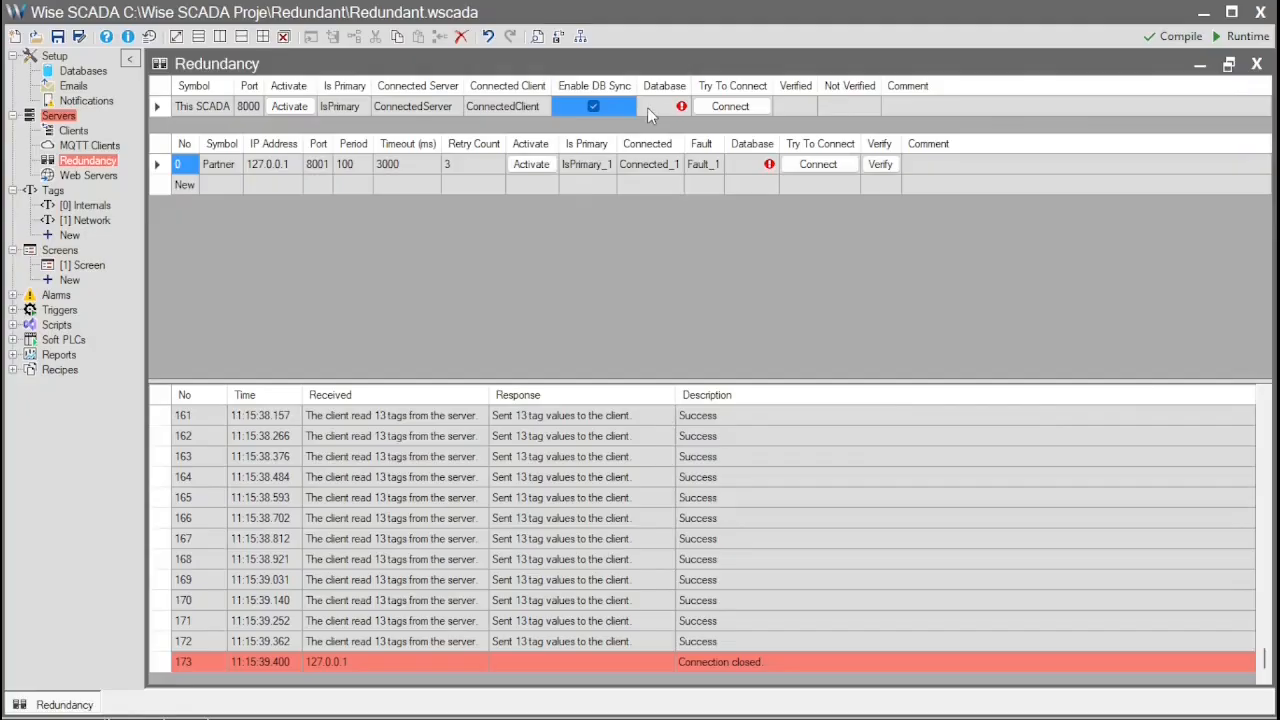
left_click(647, 107)
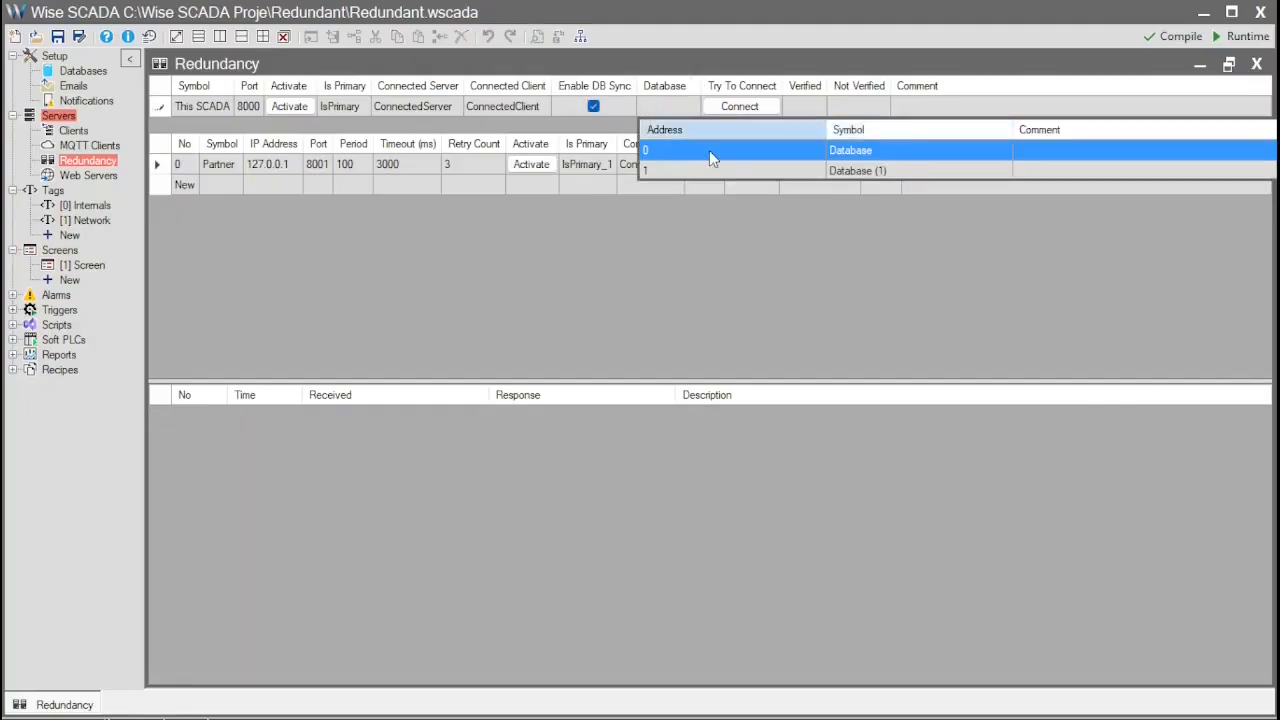
left_click(709, 150)
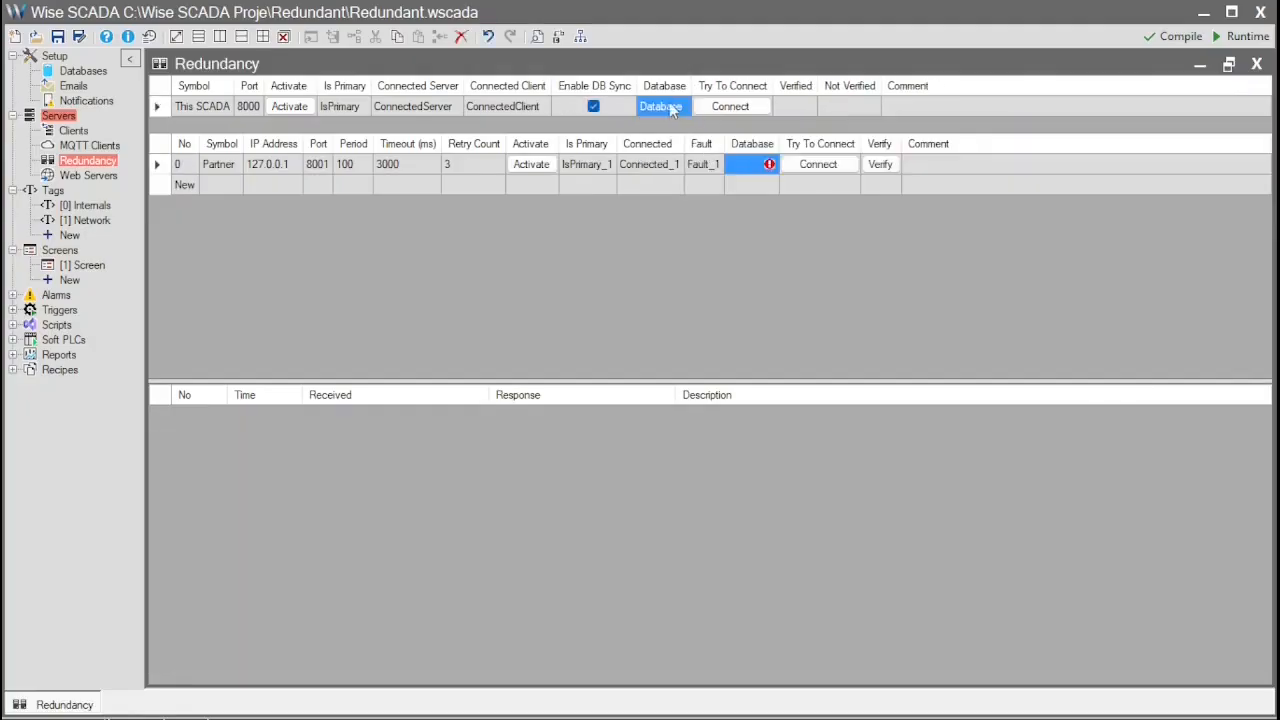
left_click(745, 166)
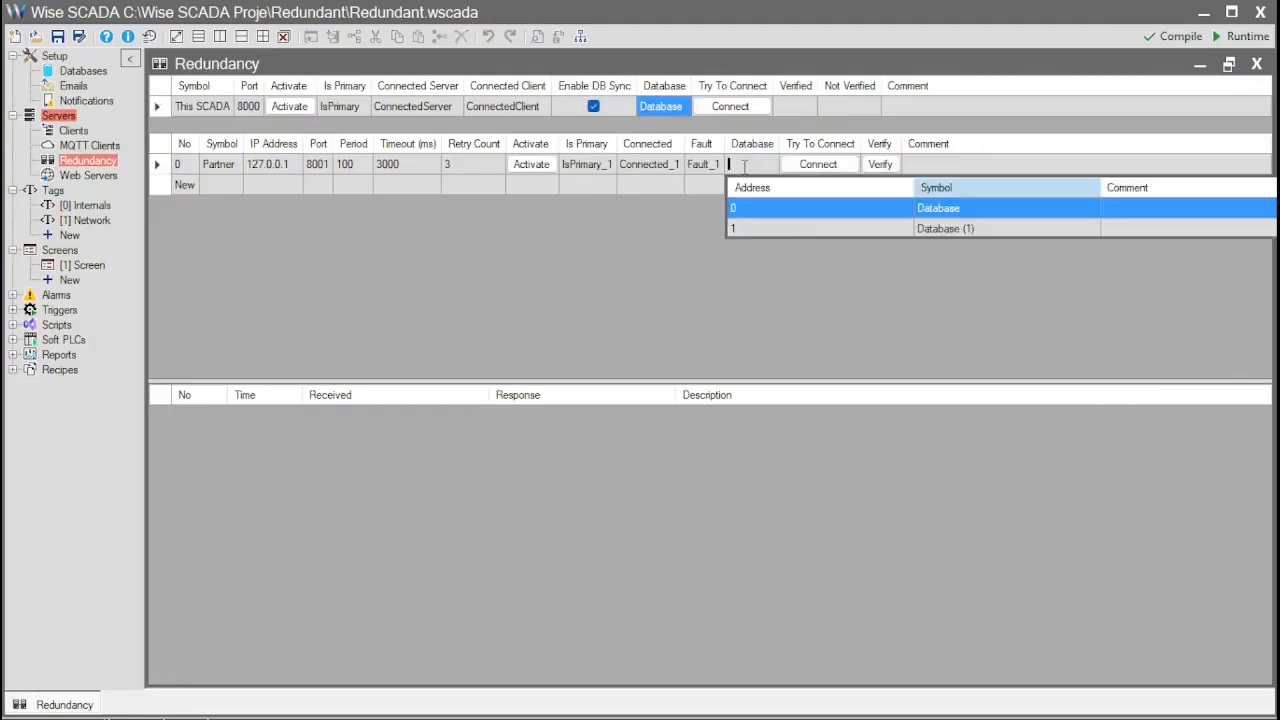
left_click(794, 233)
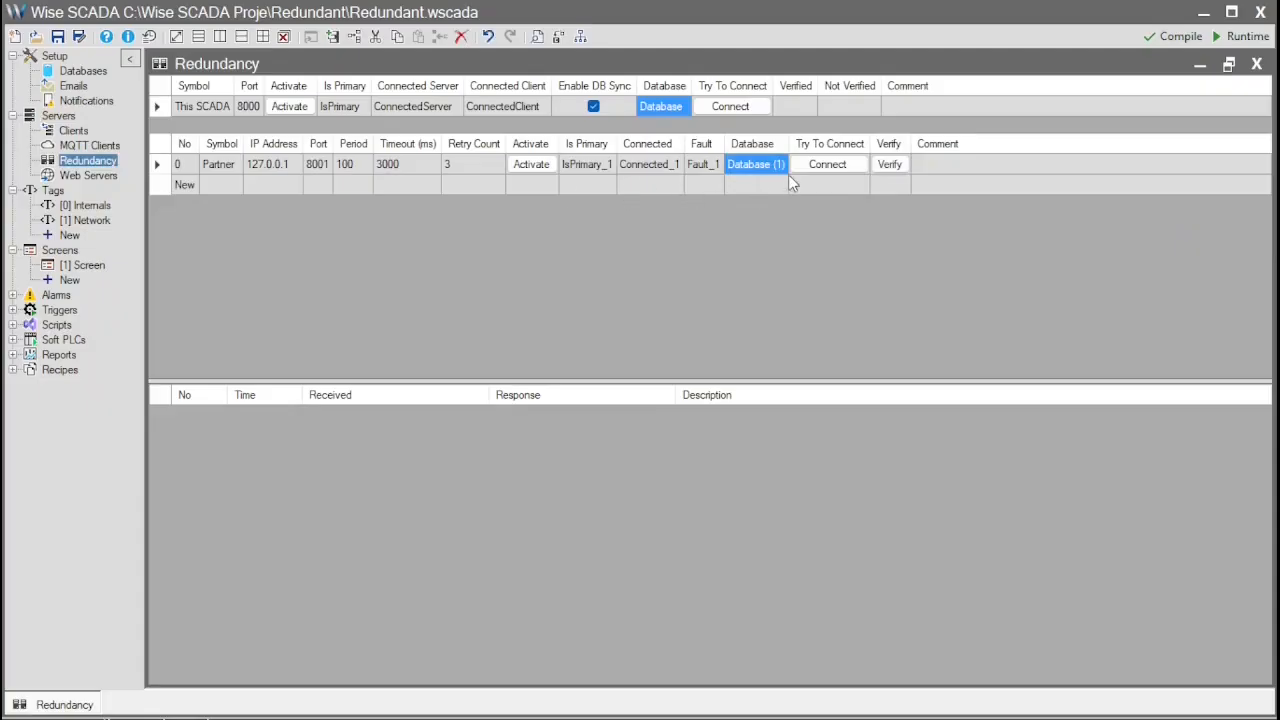
- Test the partner connection, run the schema verification, then switch to Redundant B
left_click(827, 164)
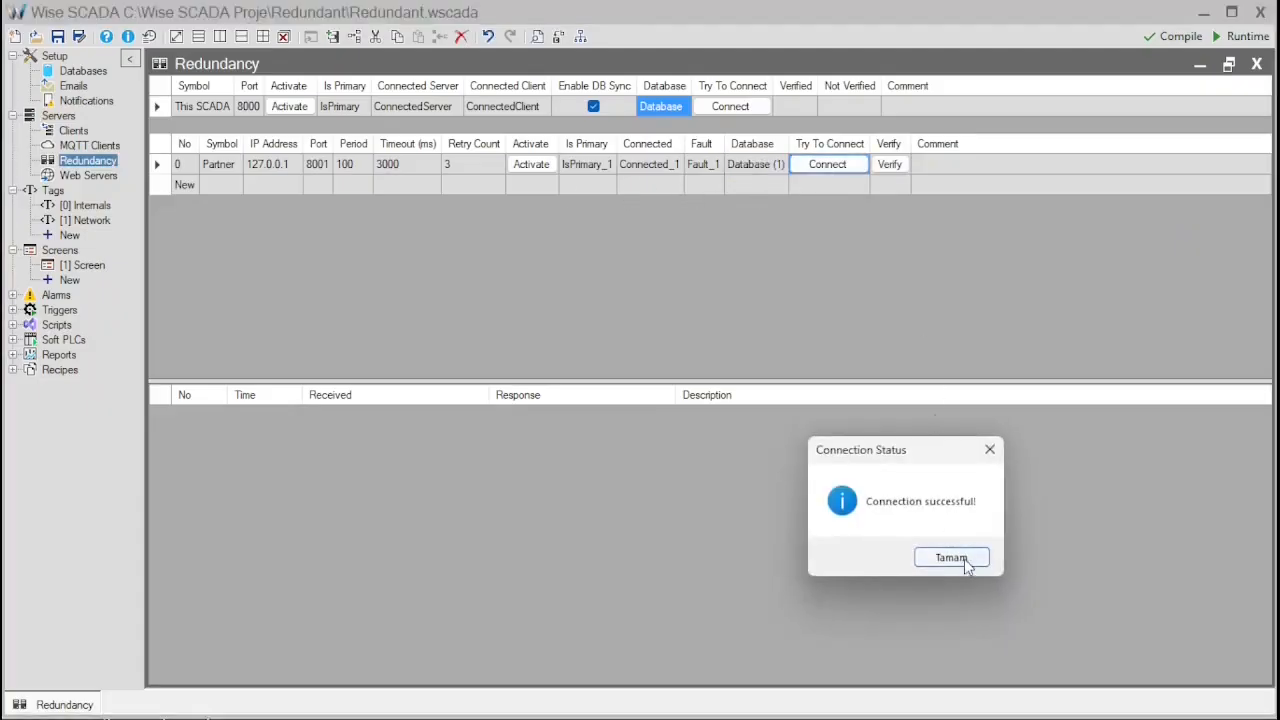
left_click(951, 558)
left_click(893, 166)
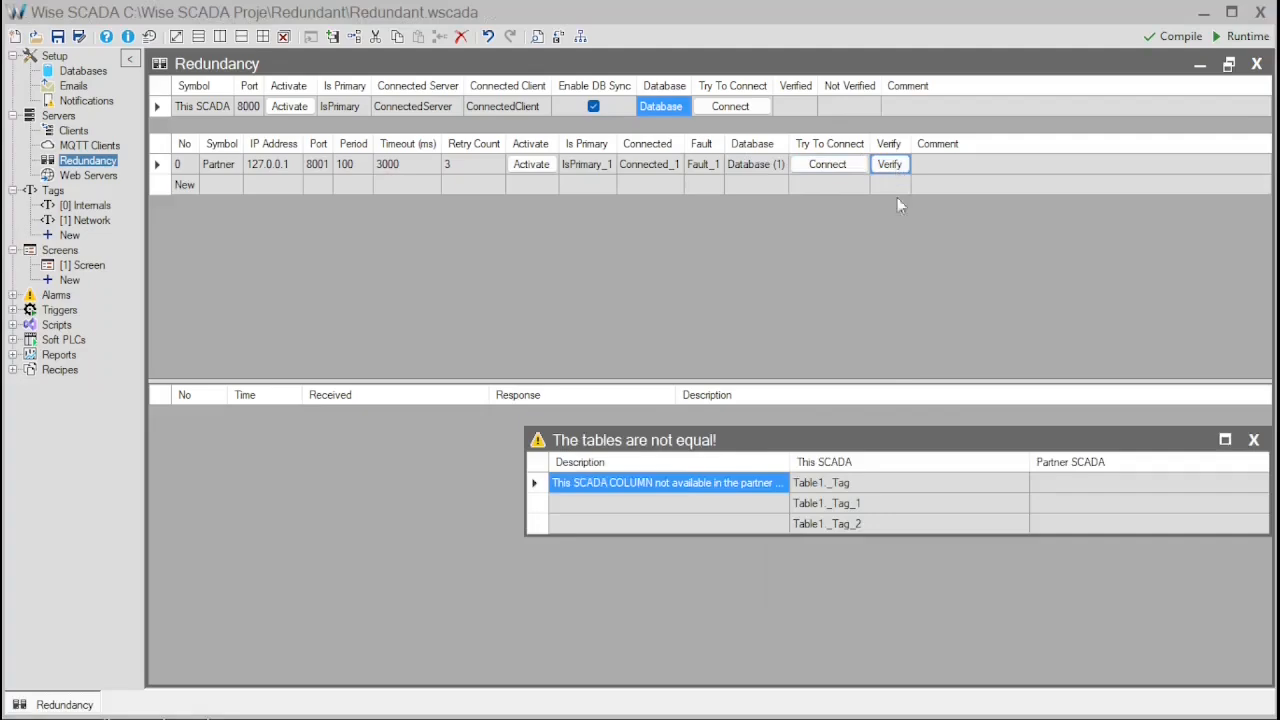
left_click(1253, 441)
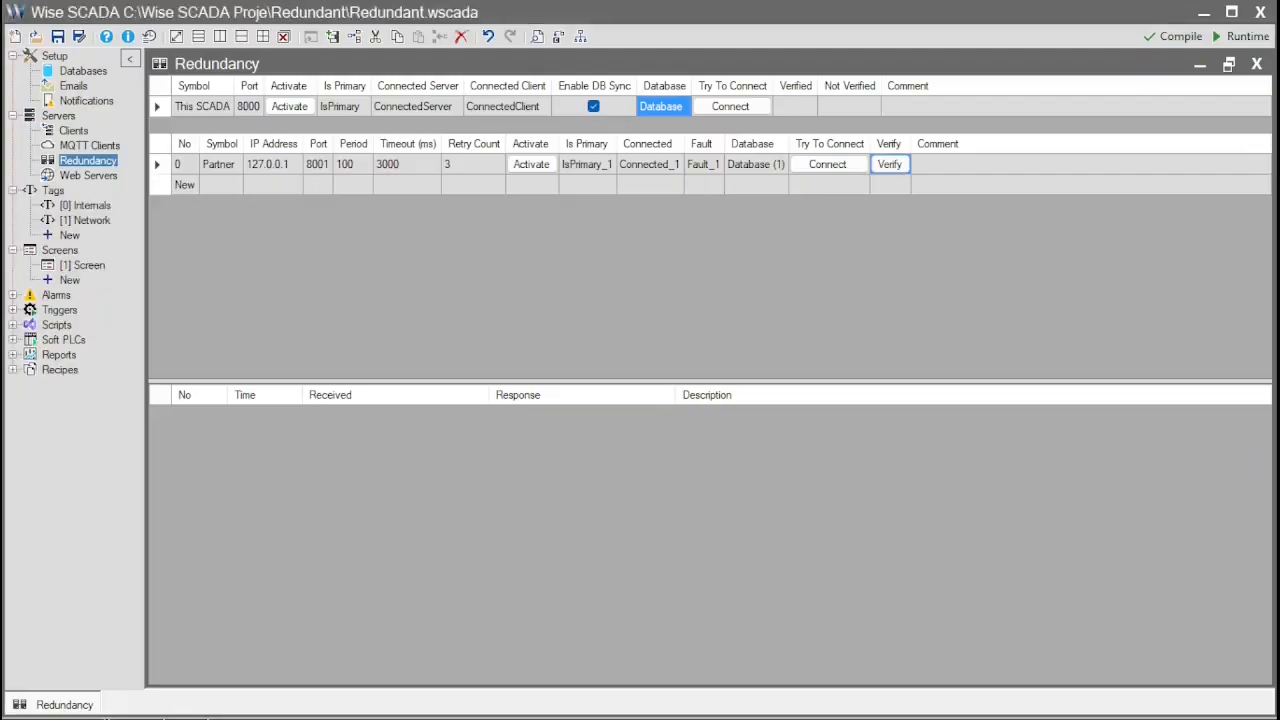
key("alt+Tab")
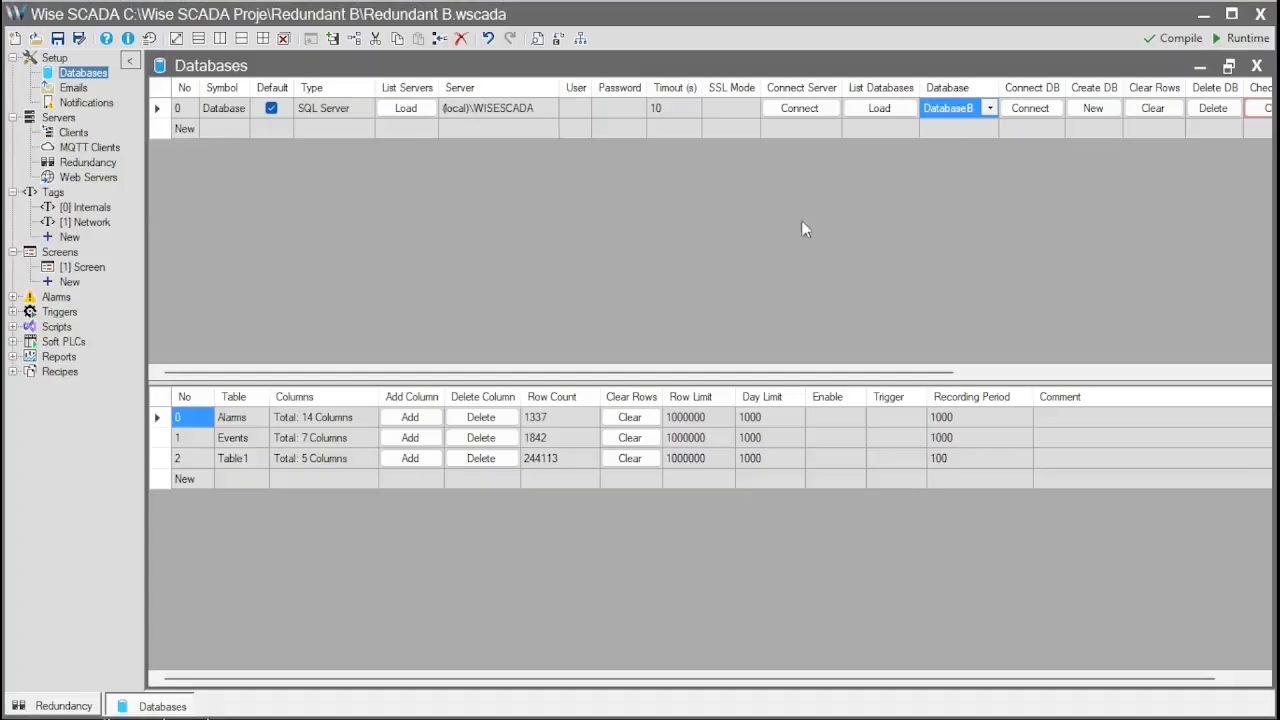
- Launch the Redundant B runtime briefly and close its screen window
left_click(1248, 39)
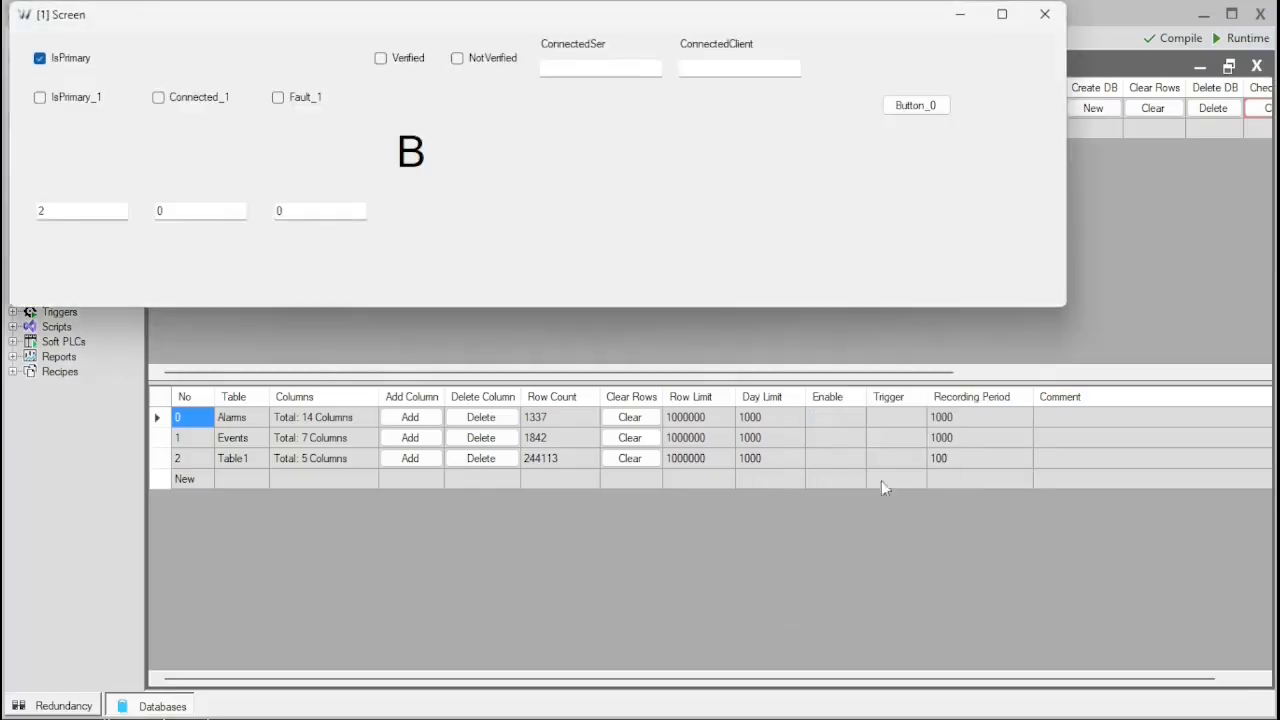
left_click(1047, 16)
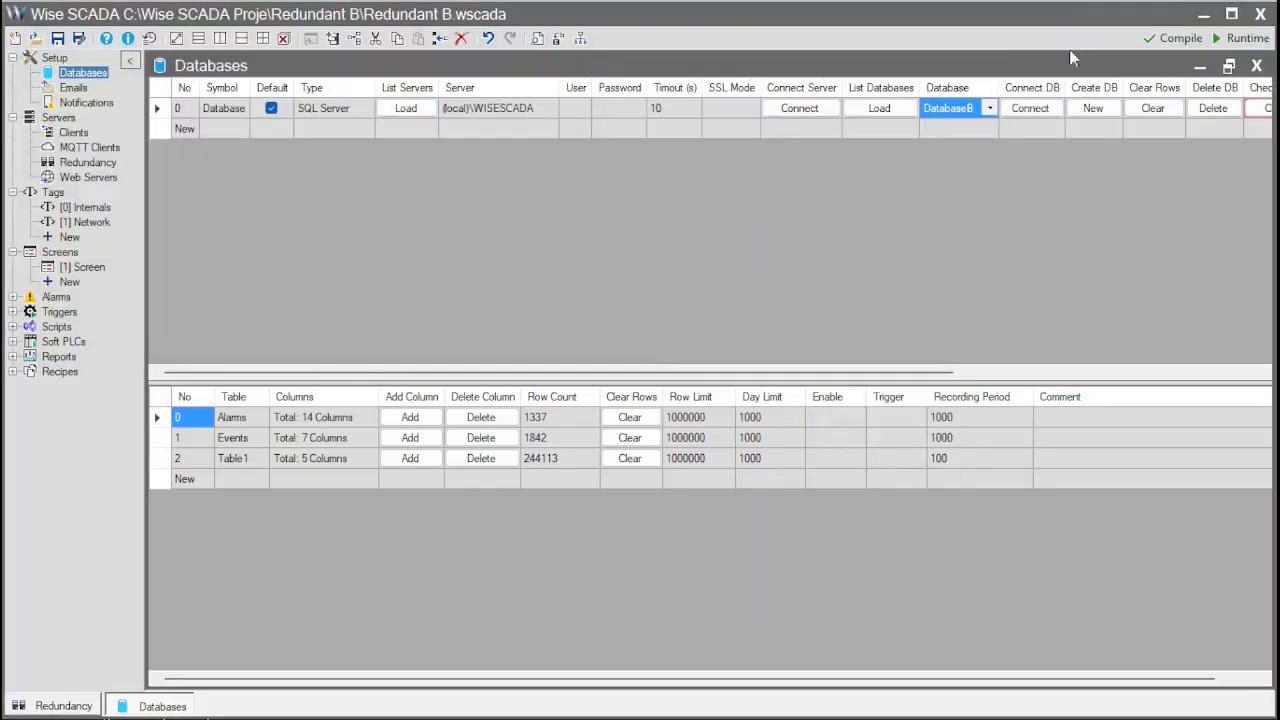
left_click(1120, 372)
- Recheck the DatabaseB tables and verify the schema now matches the partner's
left_click(874, 112)
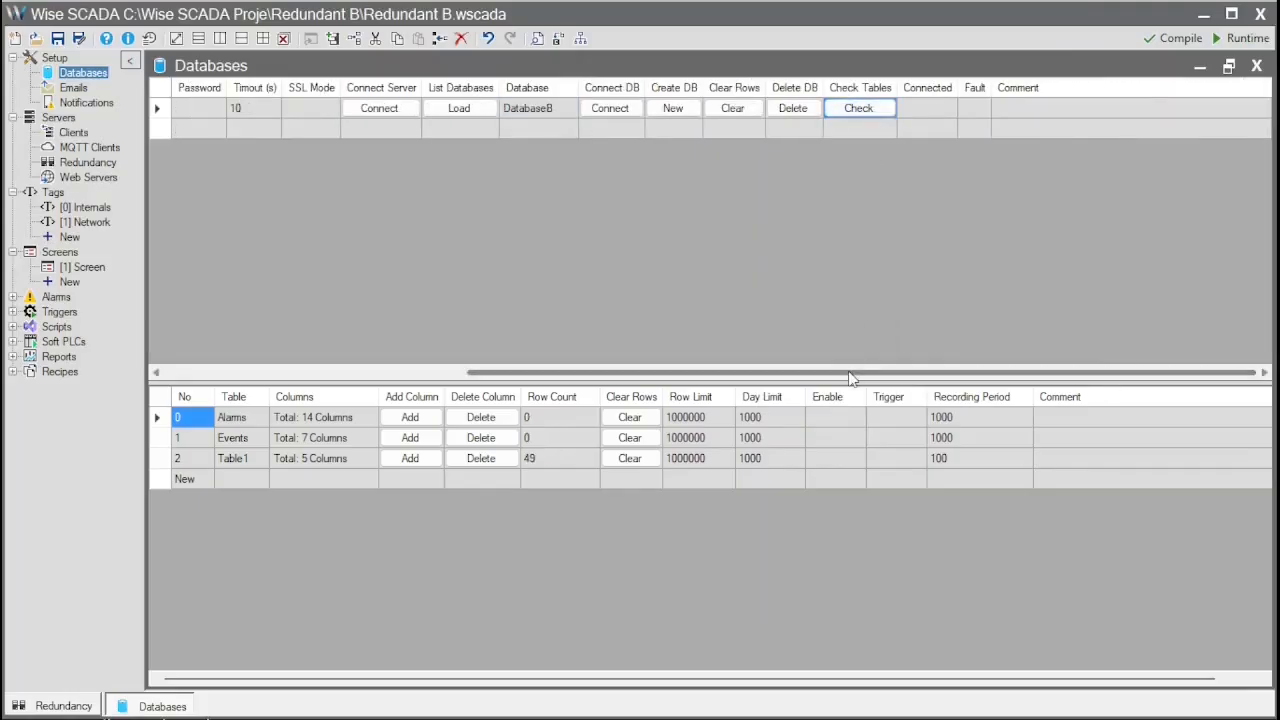
left_click_drag(850, 372, 552, 376)
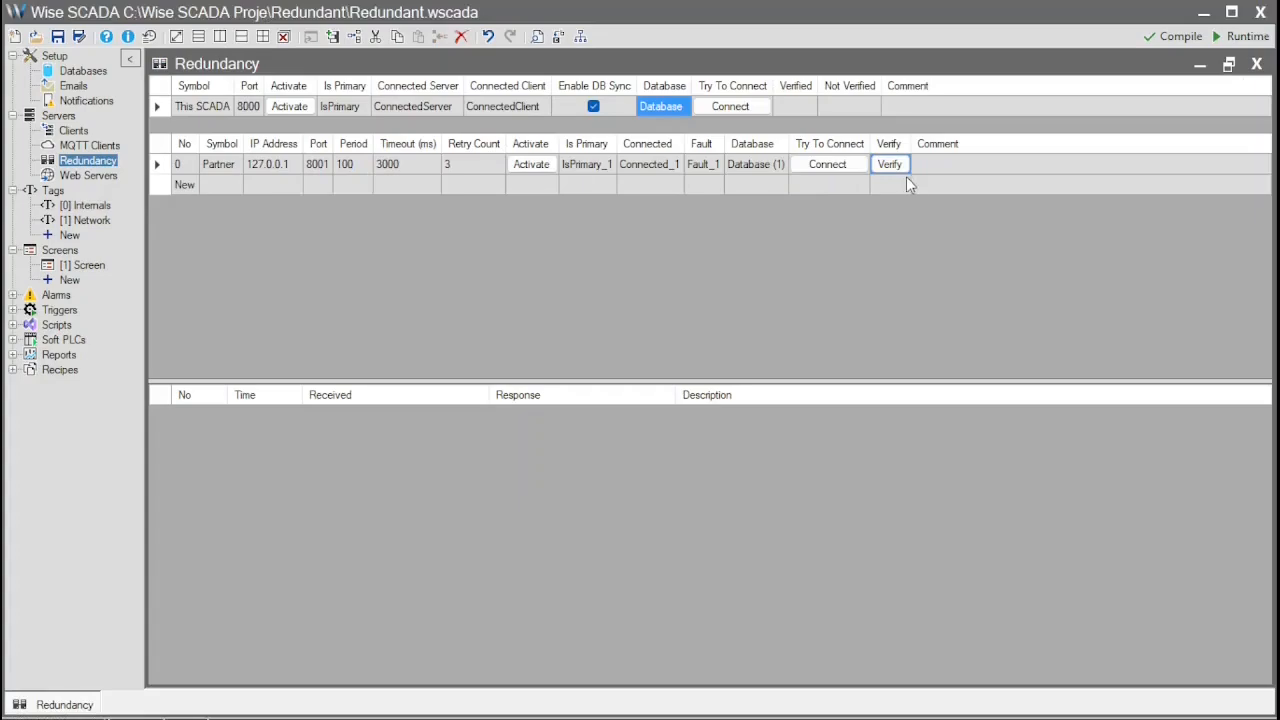
left_click(888, 165)
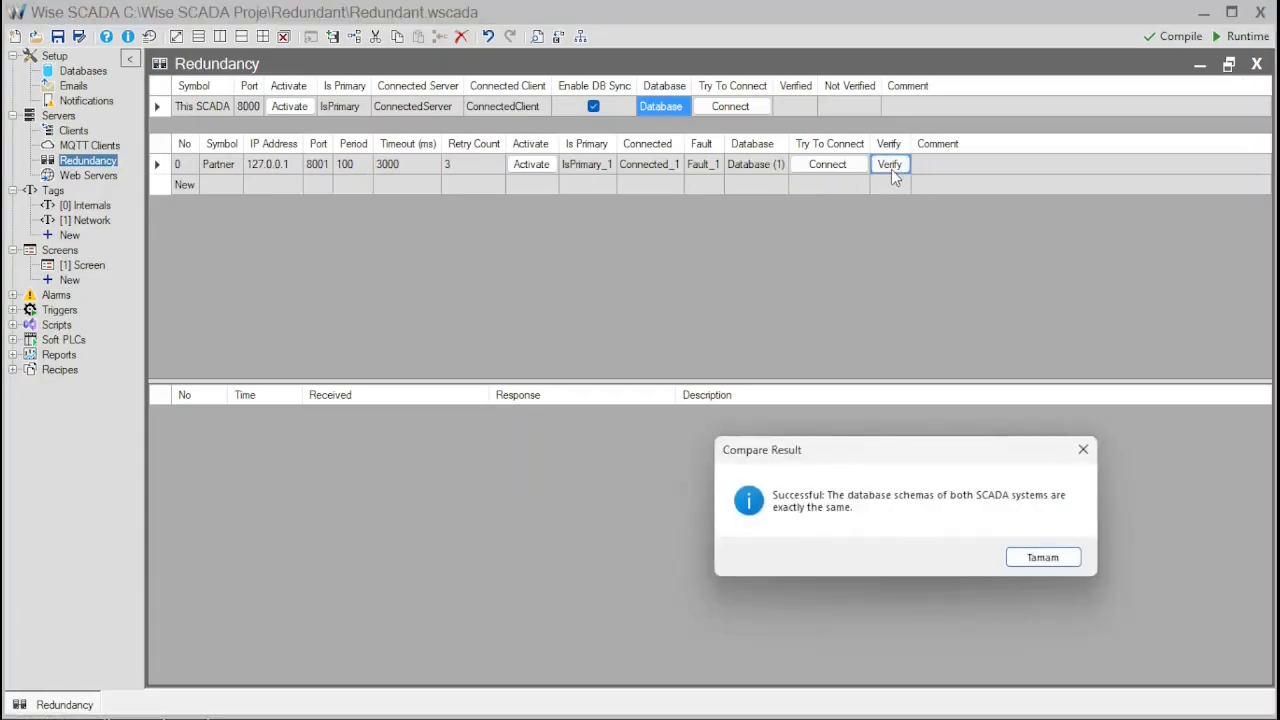
left_click(1050, 561)
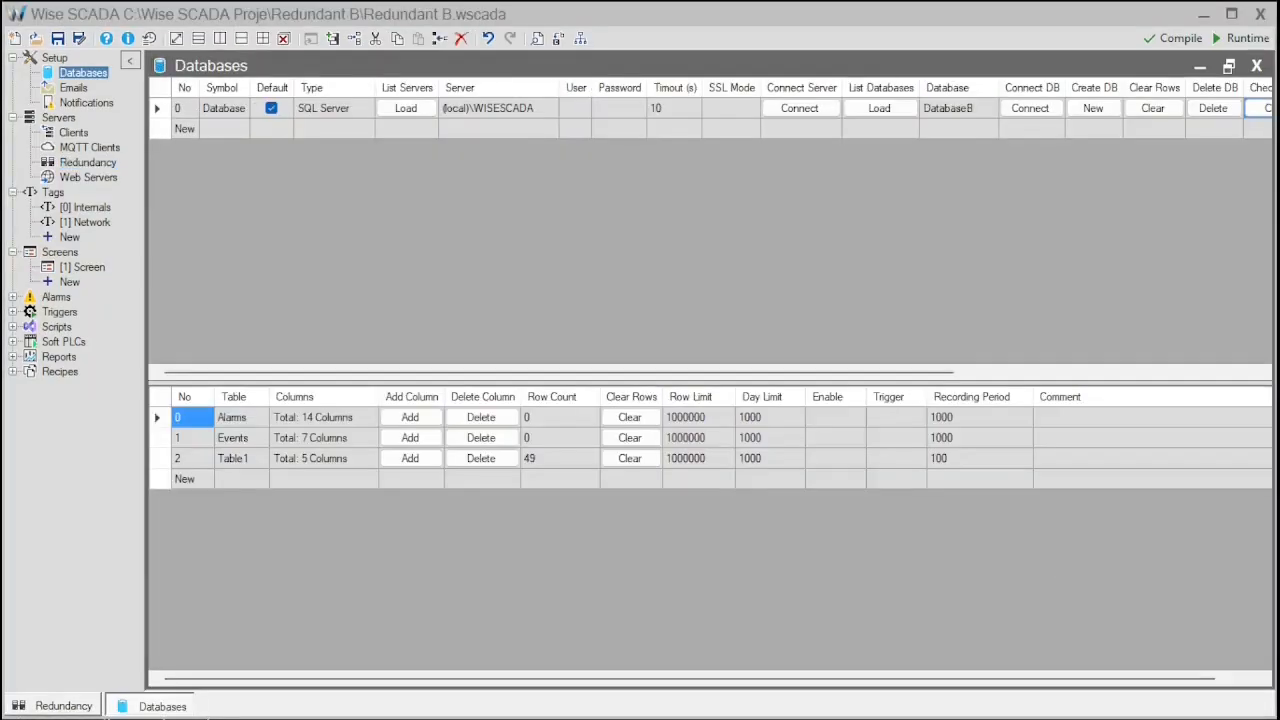
- In Redundant B, enable DB sync and assign Database as this SCADA's database
key("alt+Tab")
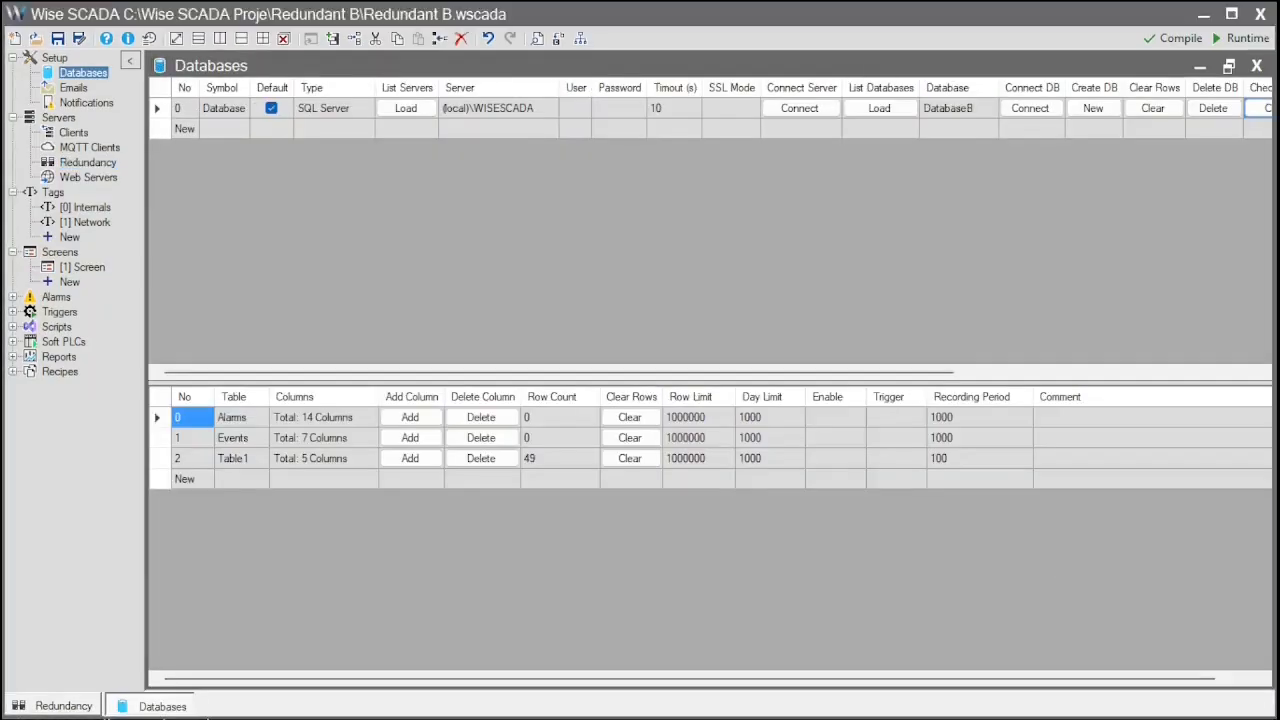
left_click(90, 163)
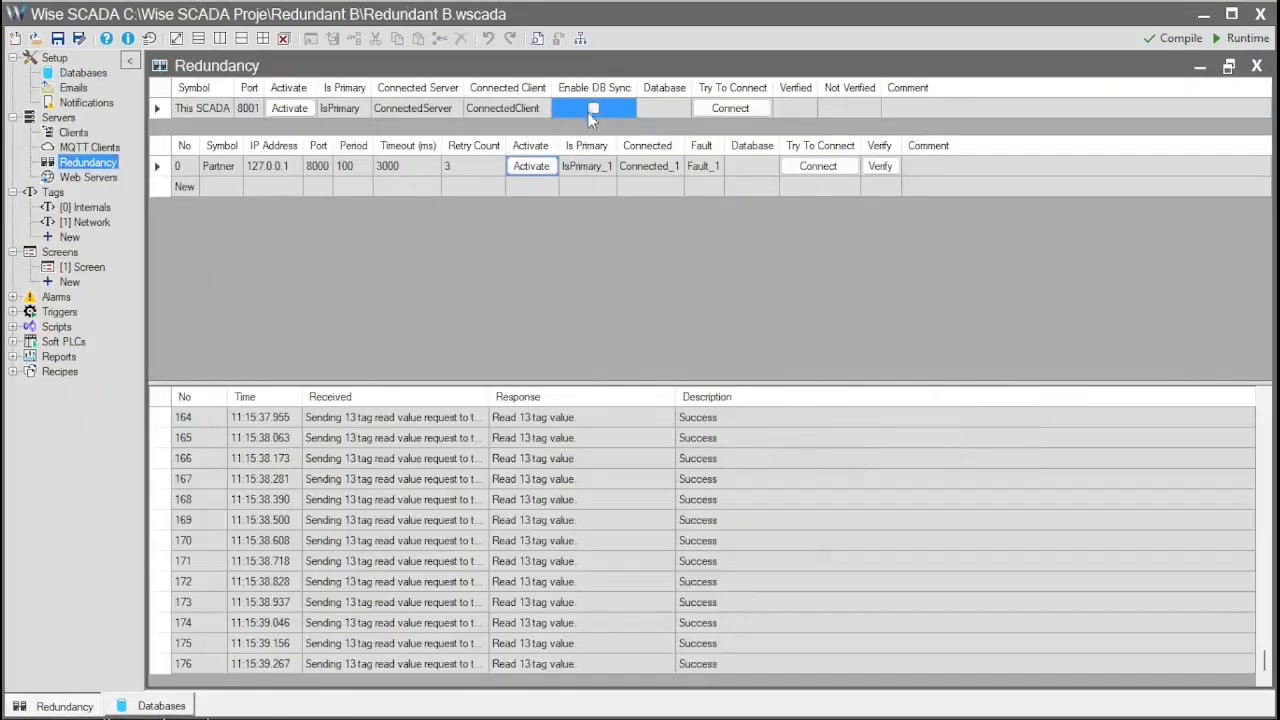
left_click(593, 108)
left_click(649, 108)
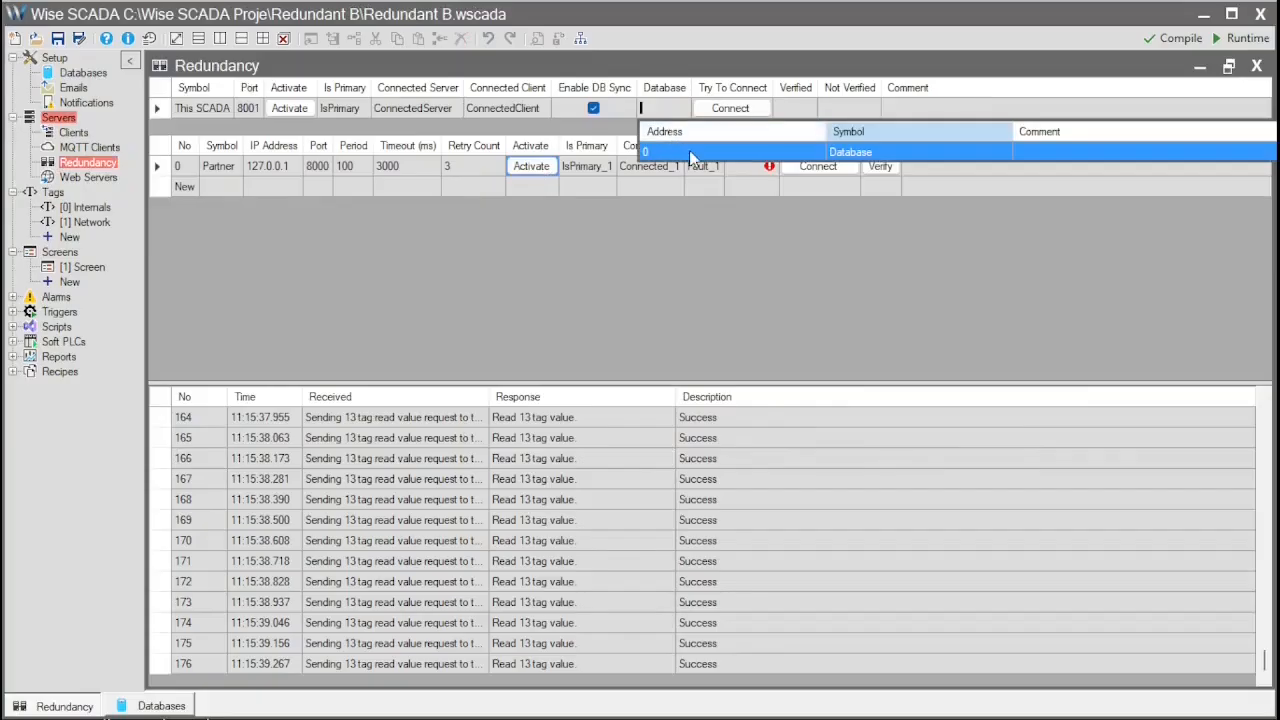
left_click(689, 150)
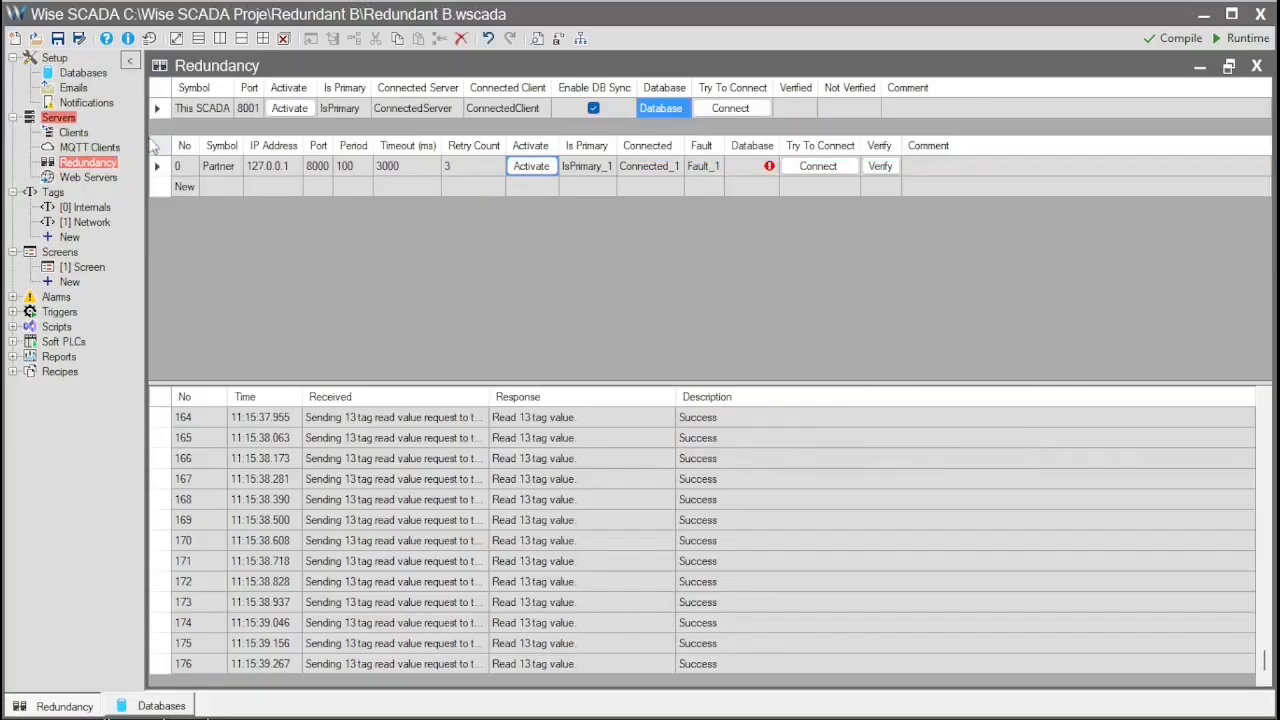
- Add a Database (1) SQL Server connection to DatabaseA on the same server and check its tables
left_click(83, 76)
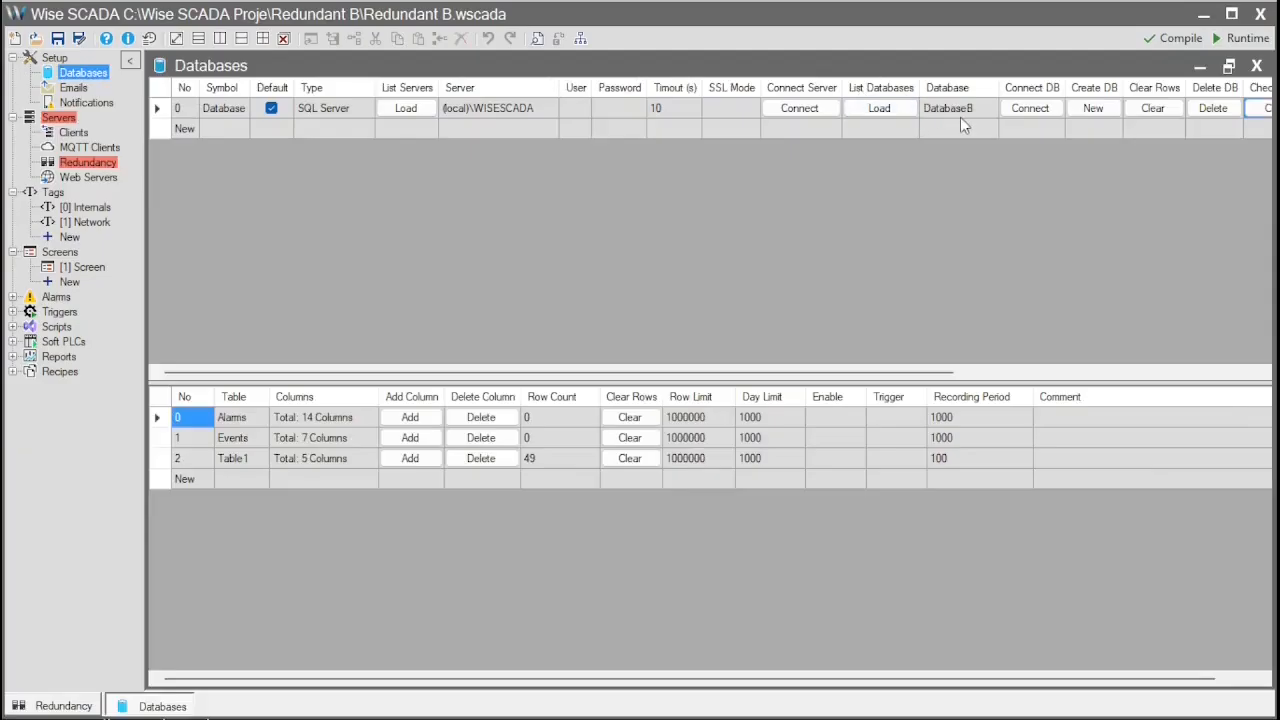
left_click(187, 128)
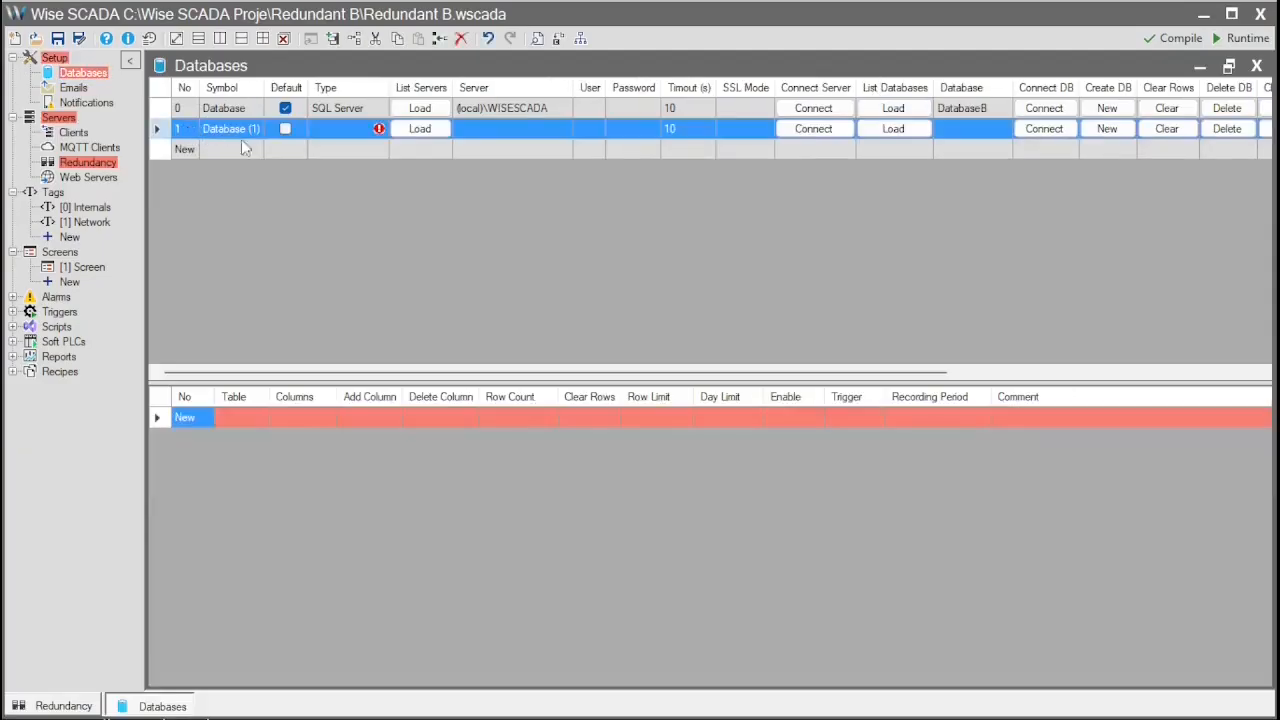
left_click_drag(350, 112, 358, 128)
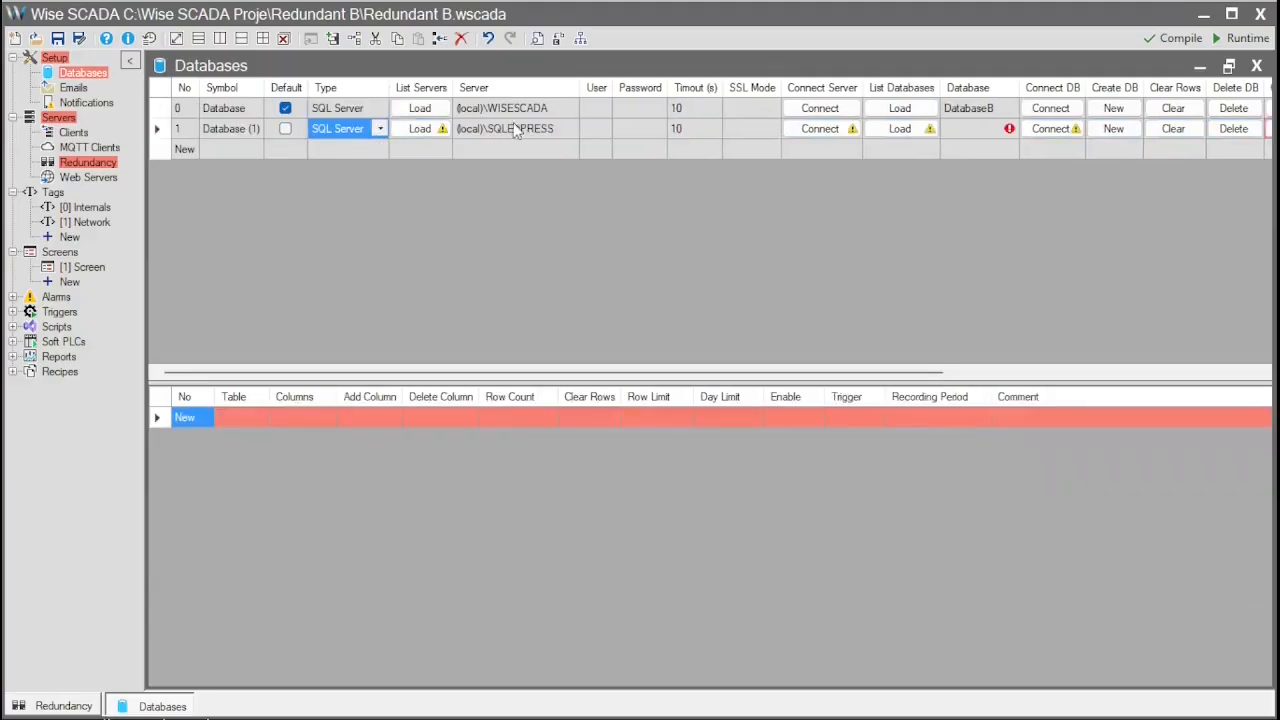
left_click_drag(522, 110, 530, 128)
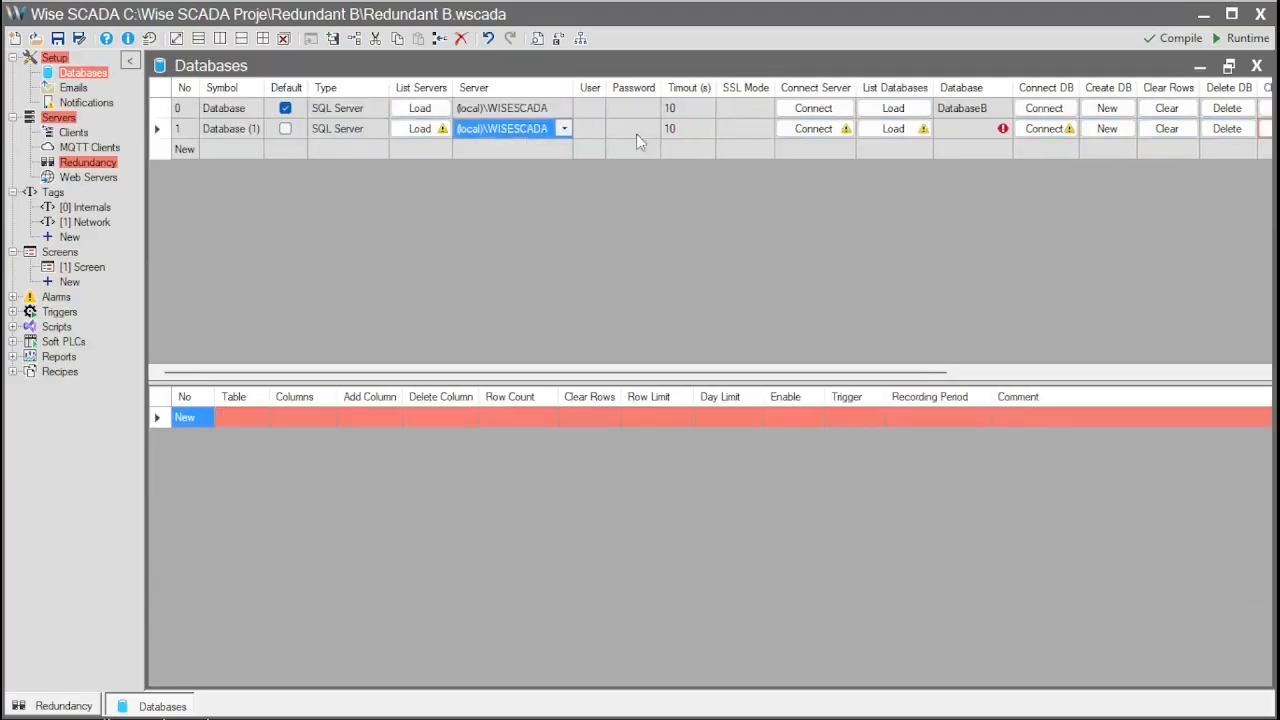
left_click(894, 133)
left_click(1003, 128)
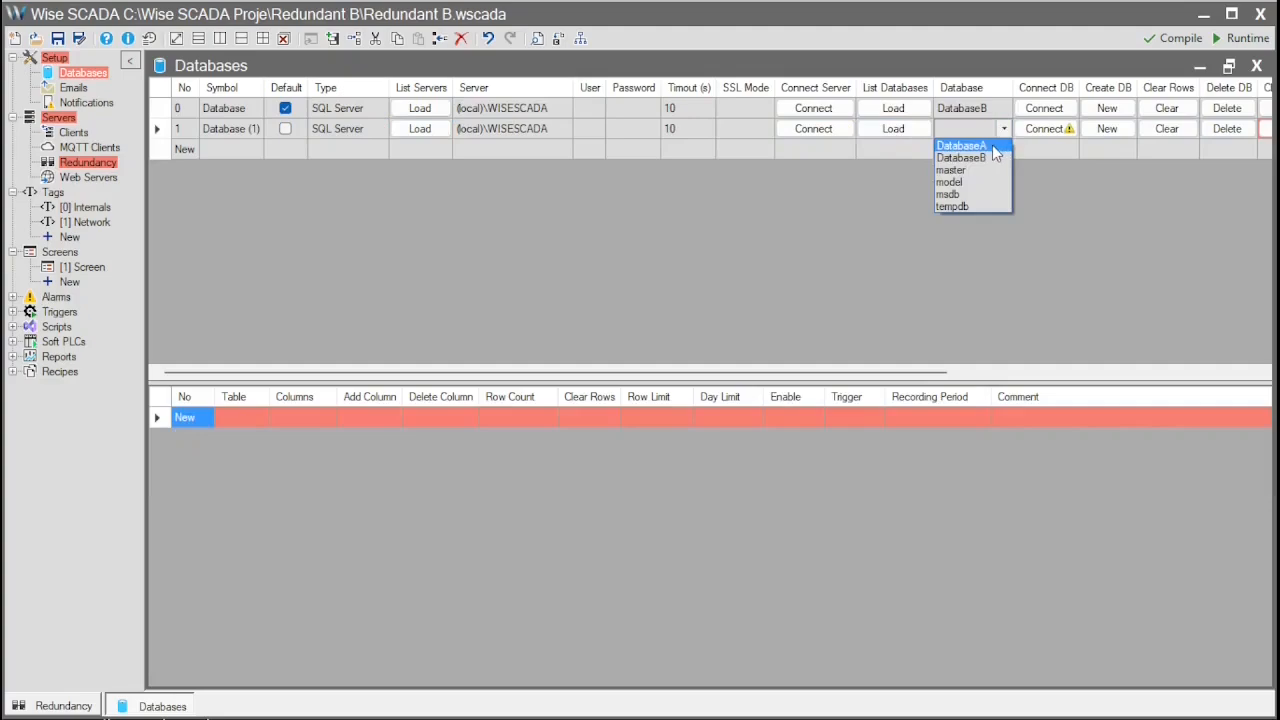
left_click(962, 146)
left_click(1115, 373)
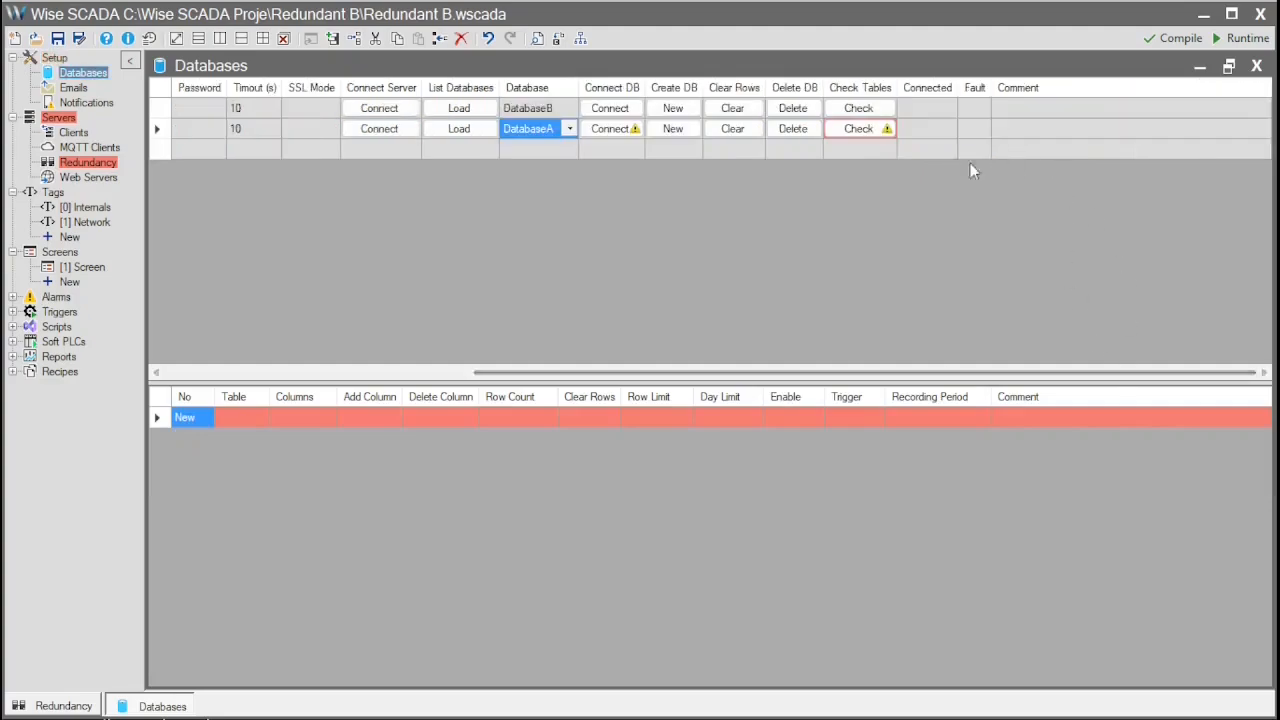
left_click(862, 130)
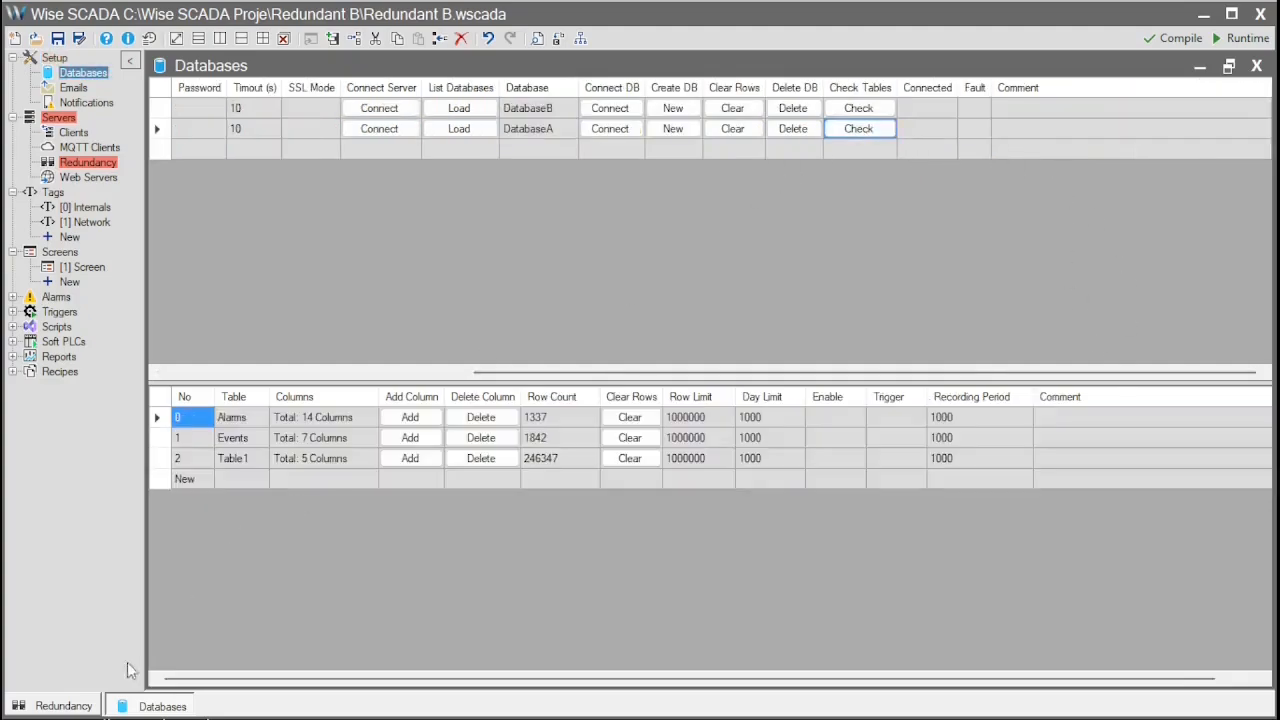
left_click(63, 706)
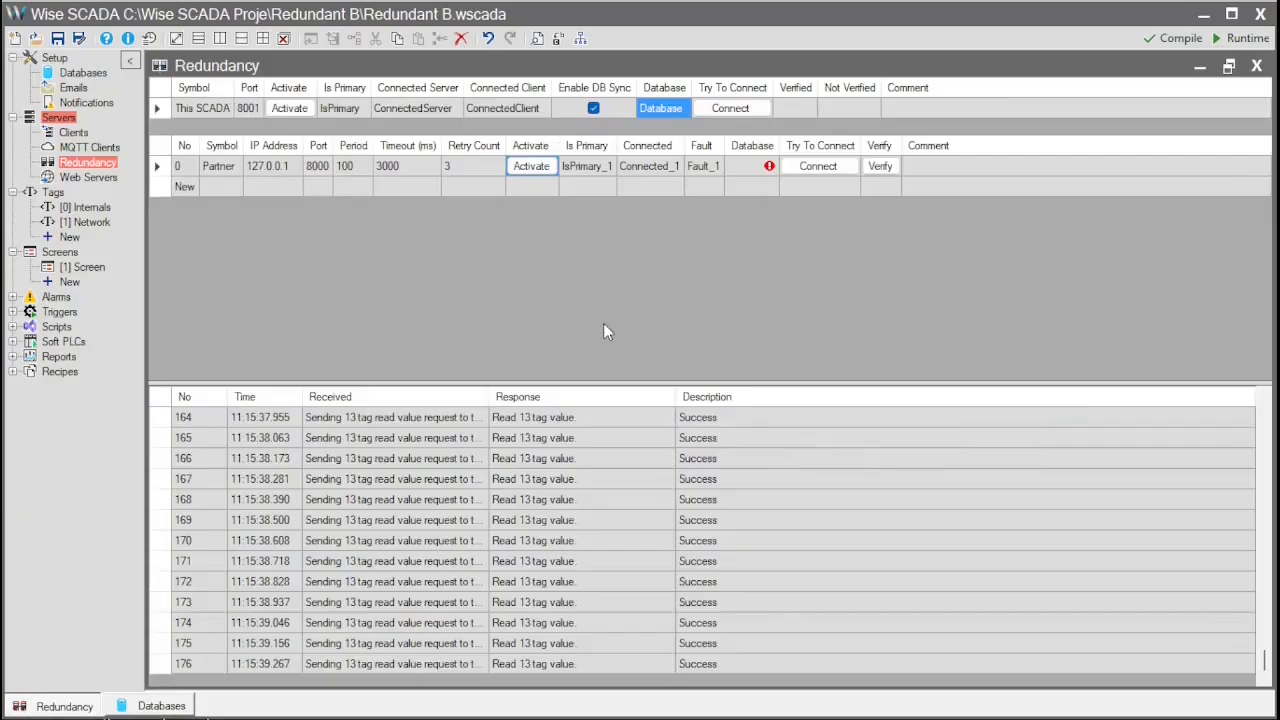
- Assign Database (1) to the partner, then confirm the connection and identical schemas
left_click(754, 167)
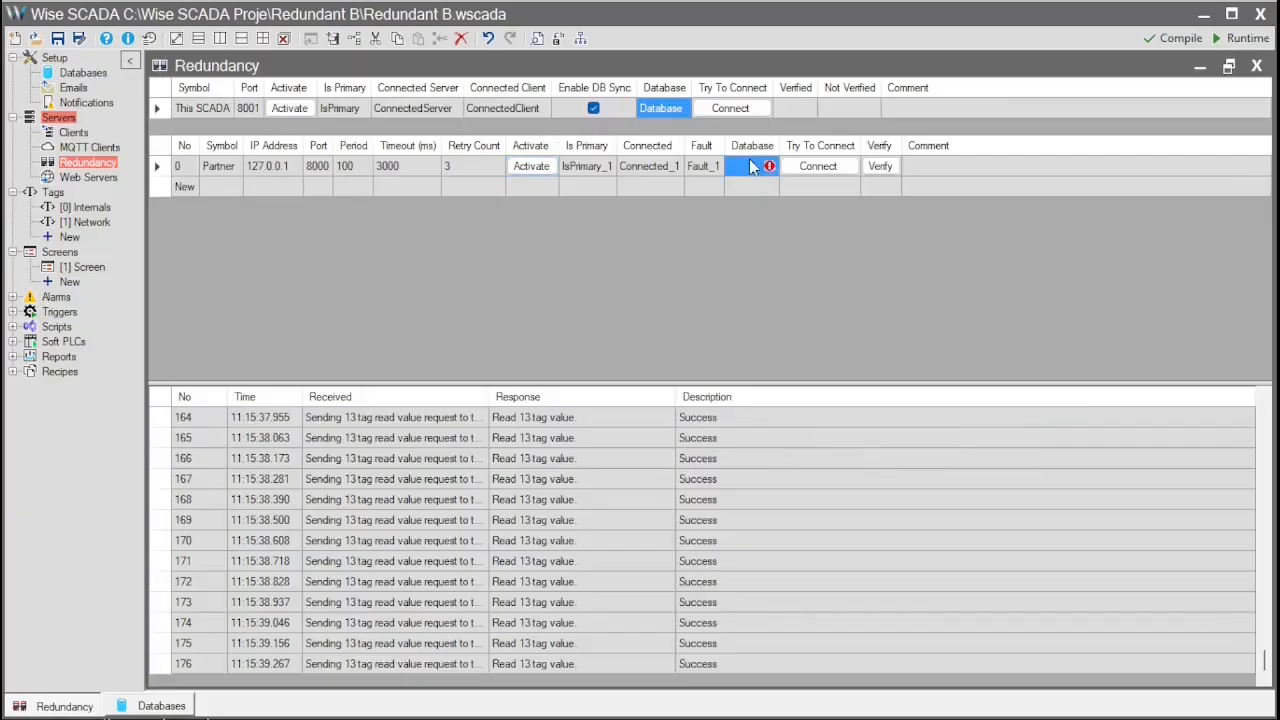
left_click(766, 166)
left_click(781, 234)
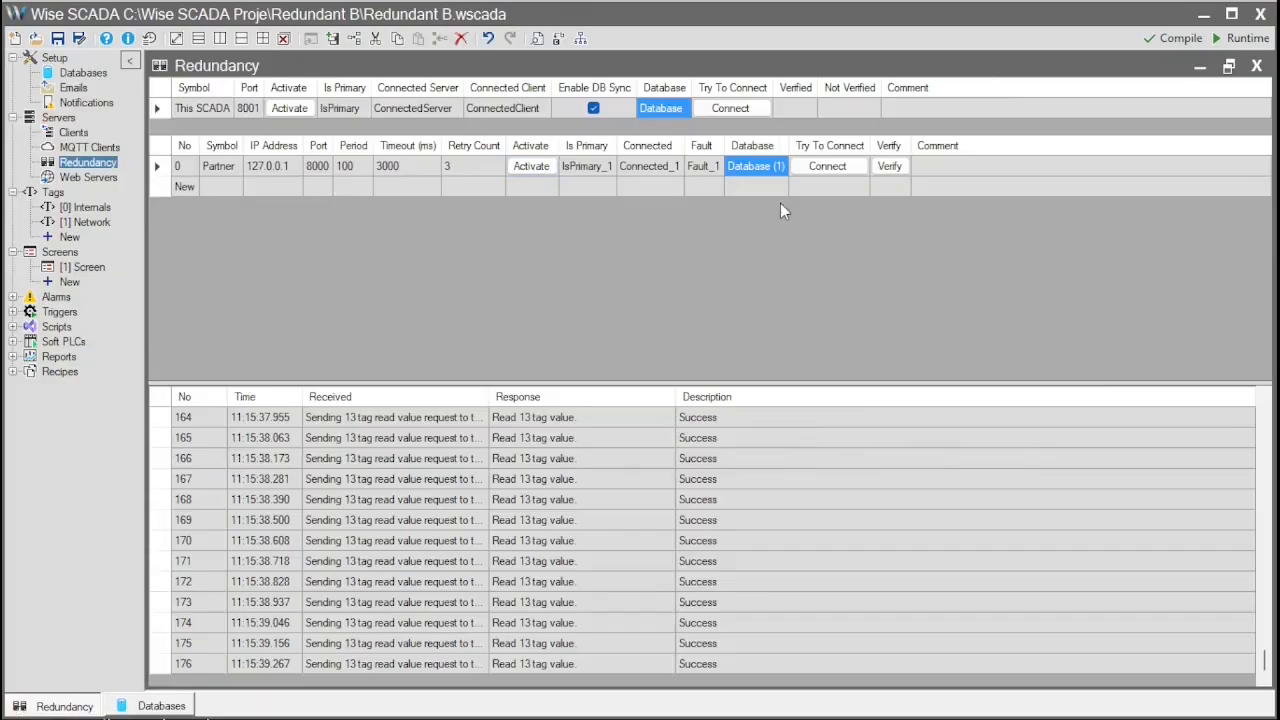
left_click(837, 173)
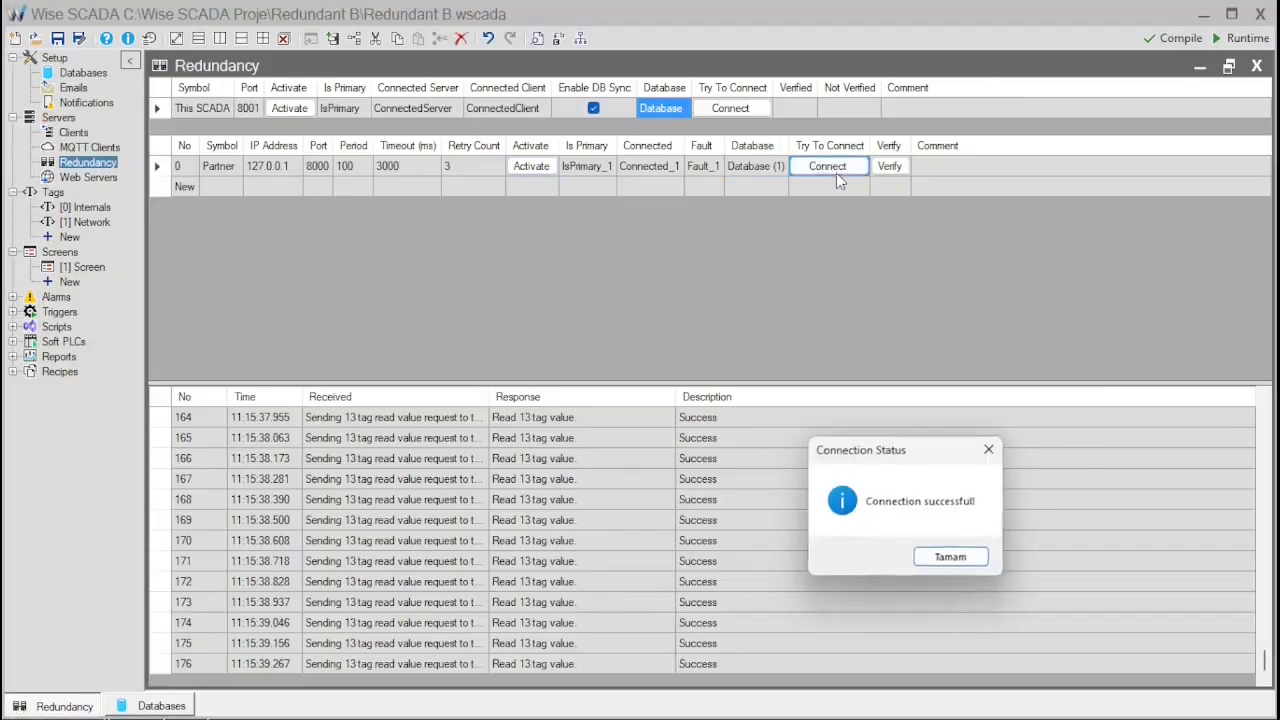
left_click(953, 558)
left_click(890, 167)
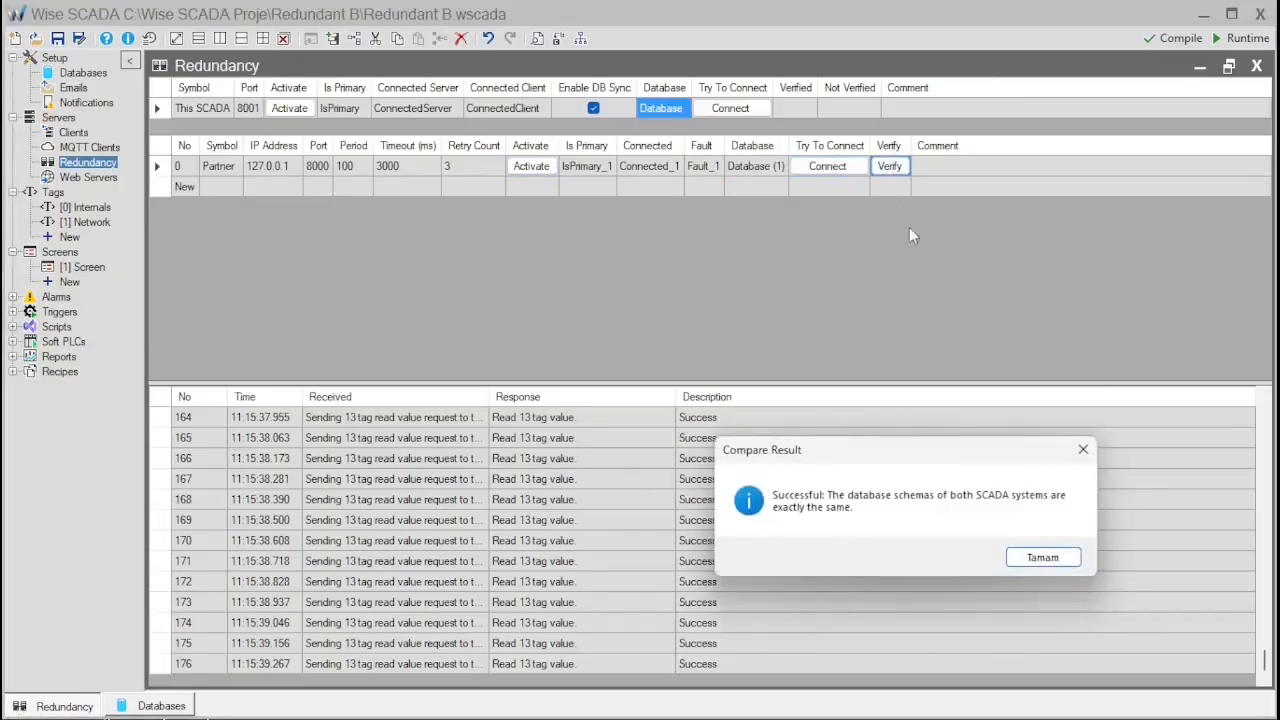
left_click(1048, 558)
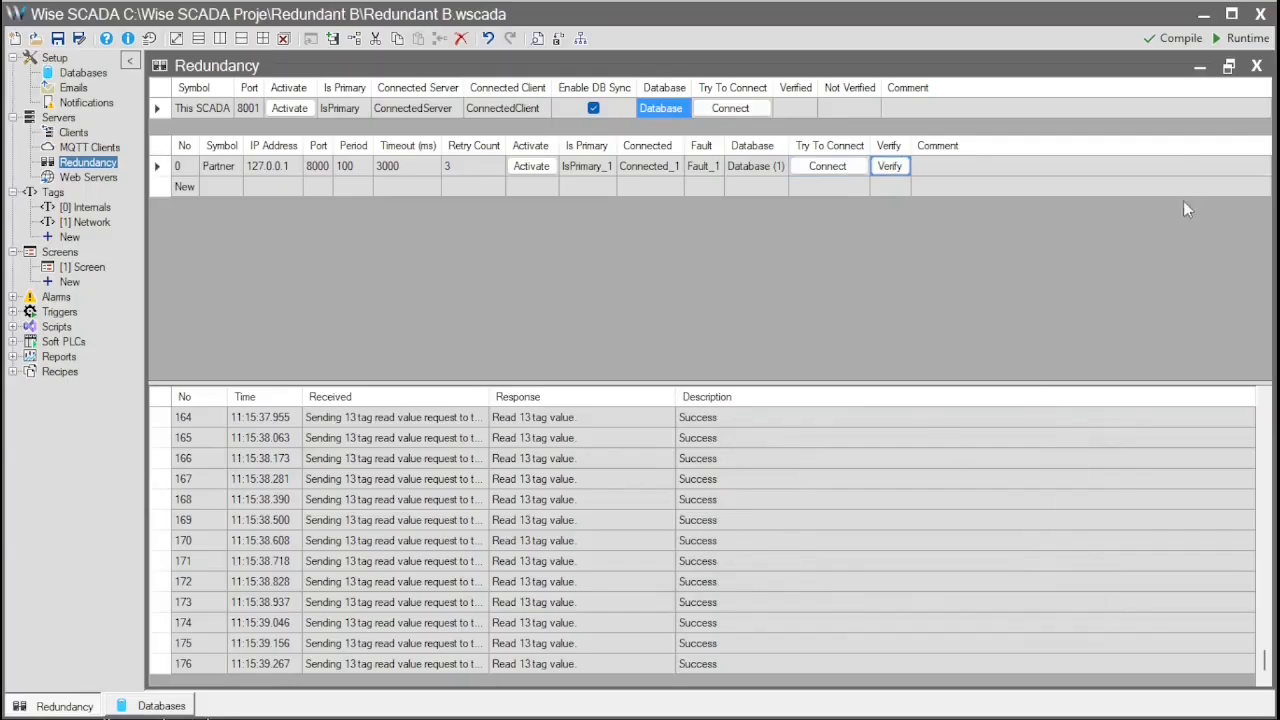
- Save and launch the Redundant B runtime, then save and launch the Redundant A runtime
left_click(1245, 38)
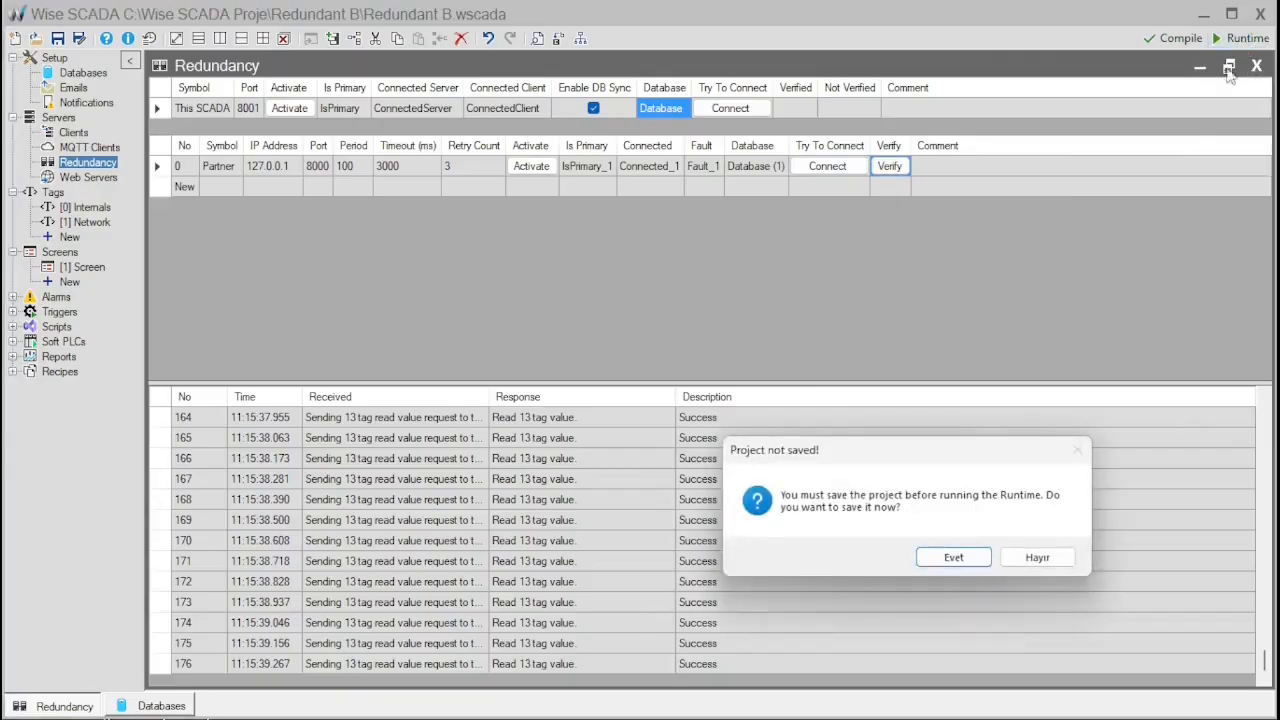
left_click(953, 558)
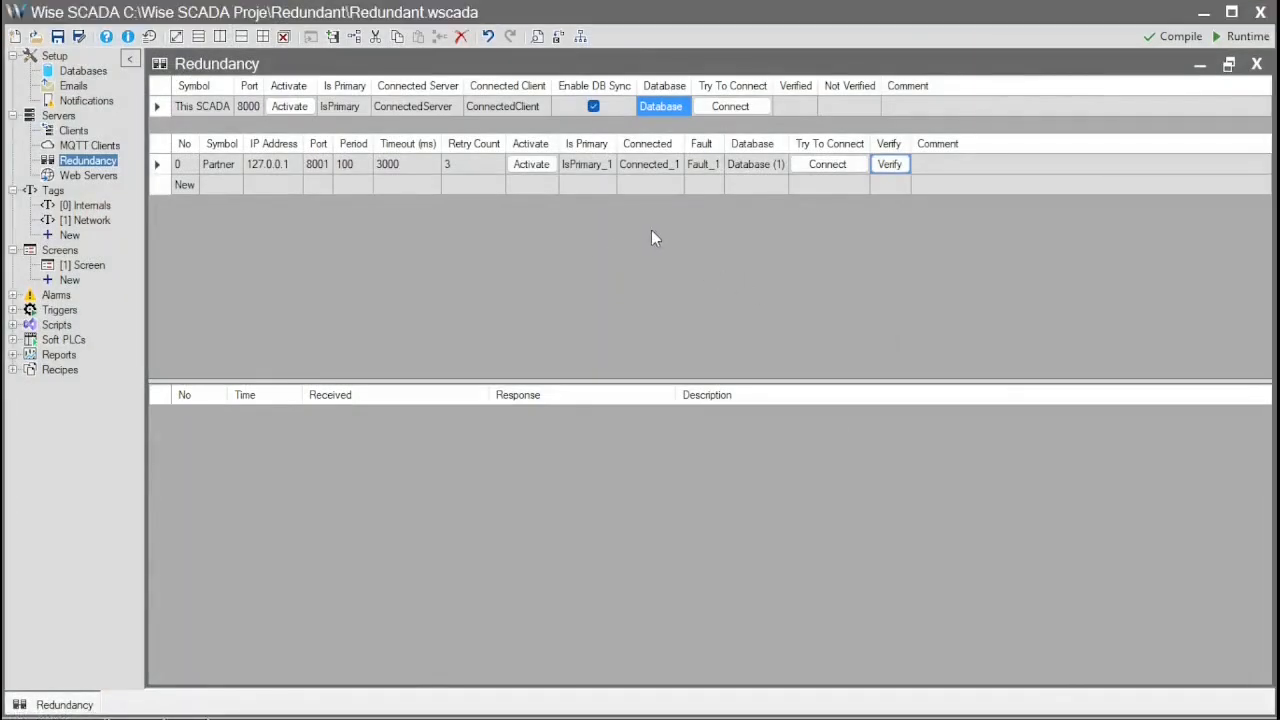
left_click(650, 185)
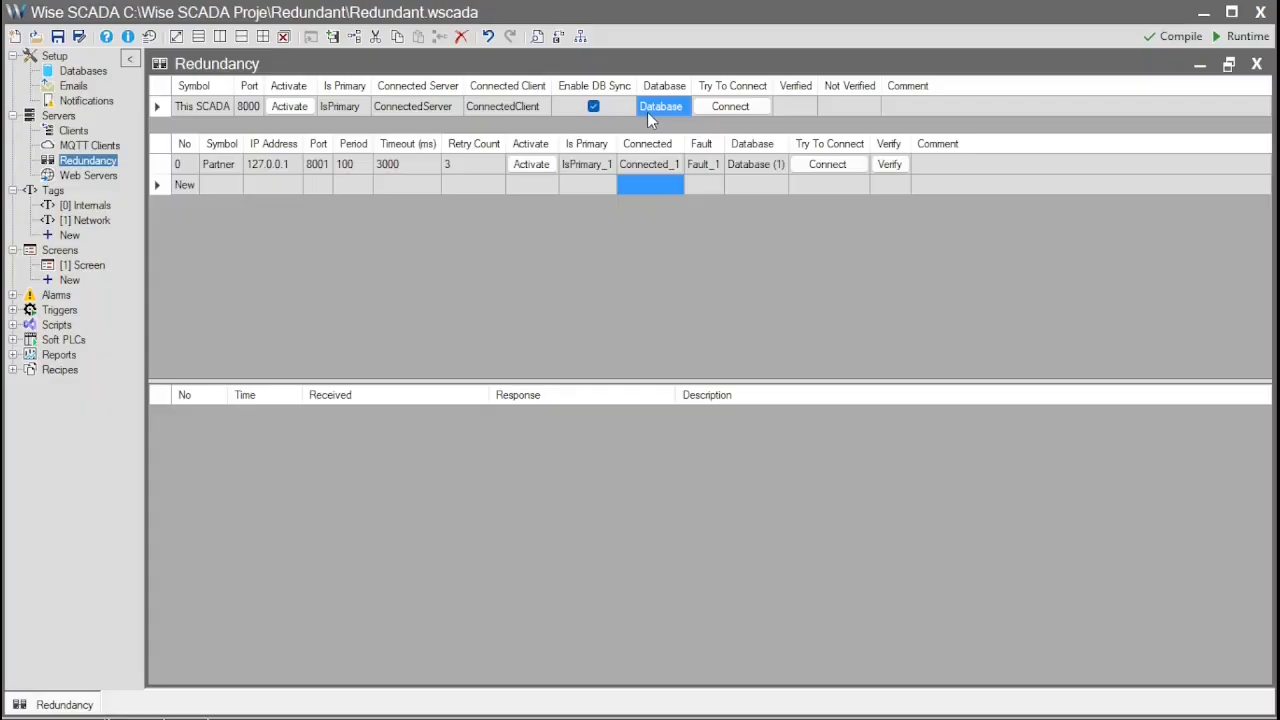
left_click(1248, 38)
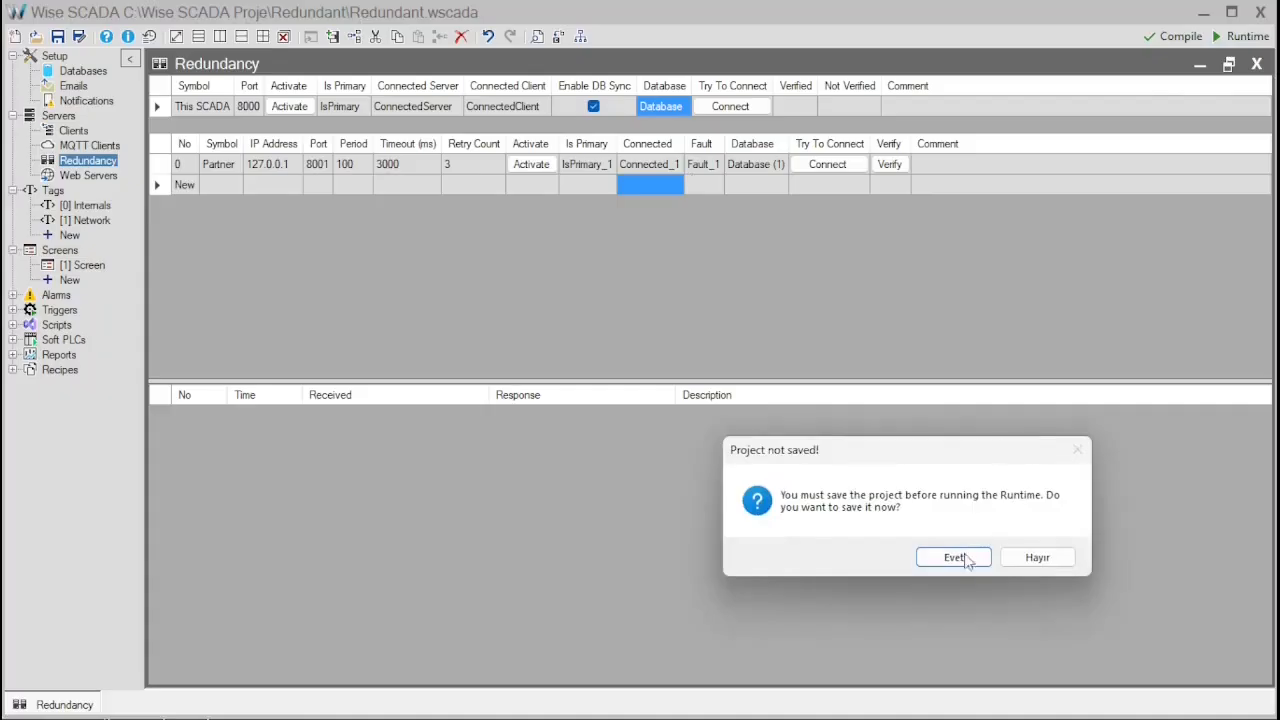
left_click(954, 558)
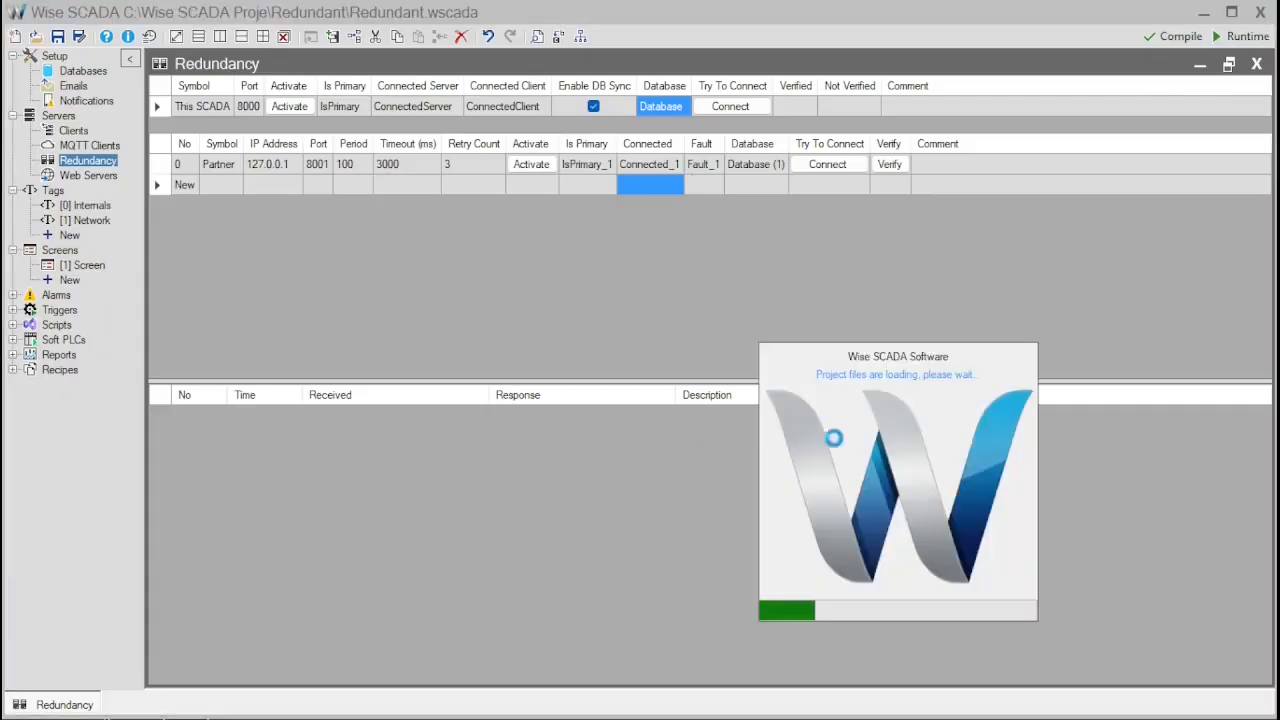